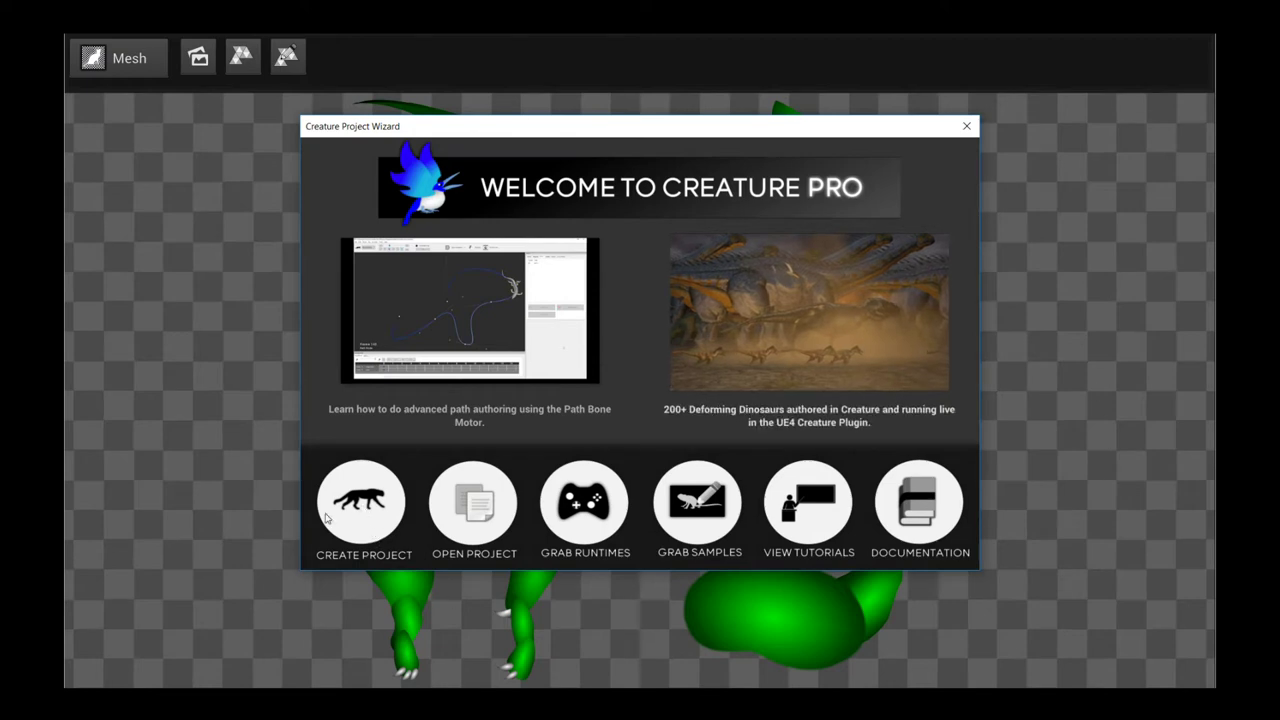
- Start a new project from the wizard's welcome page
{"action": "left_click", "coordinate": [358, 512]}
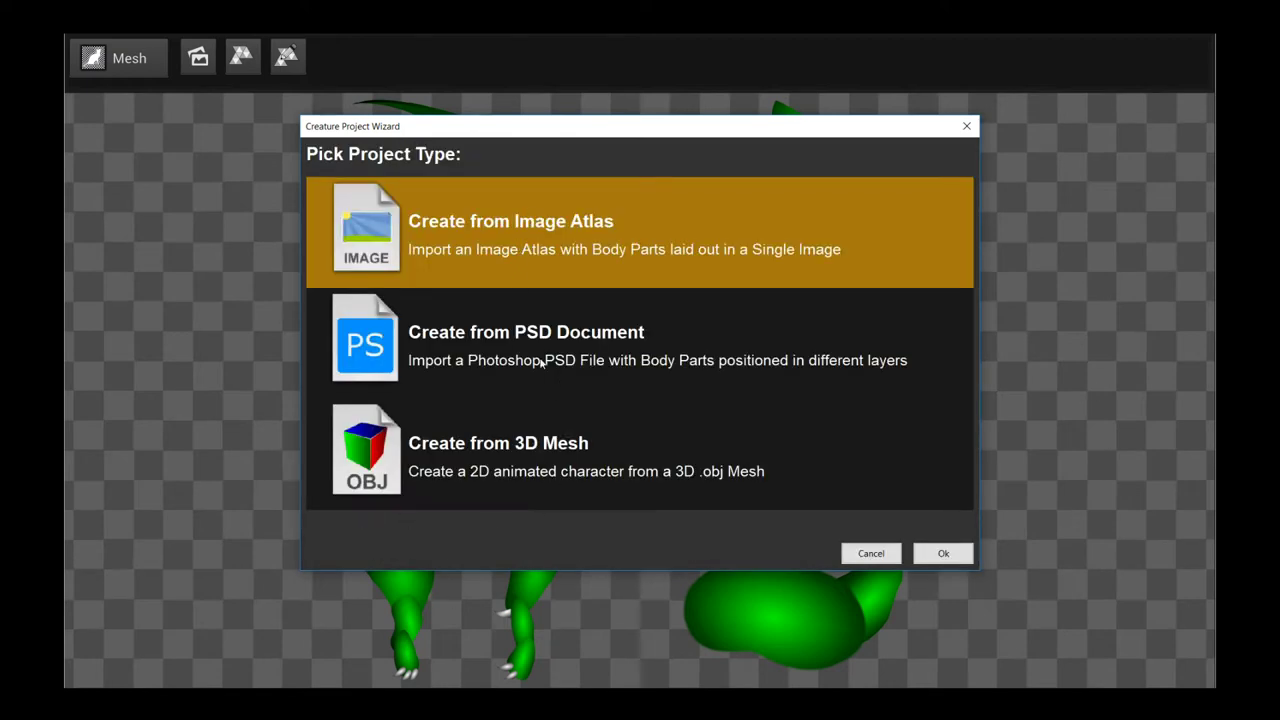
- Choose the Create from 3D Mesh project type and confirm it
{"action": "left_click", "coordinate": [594, 456]}
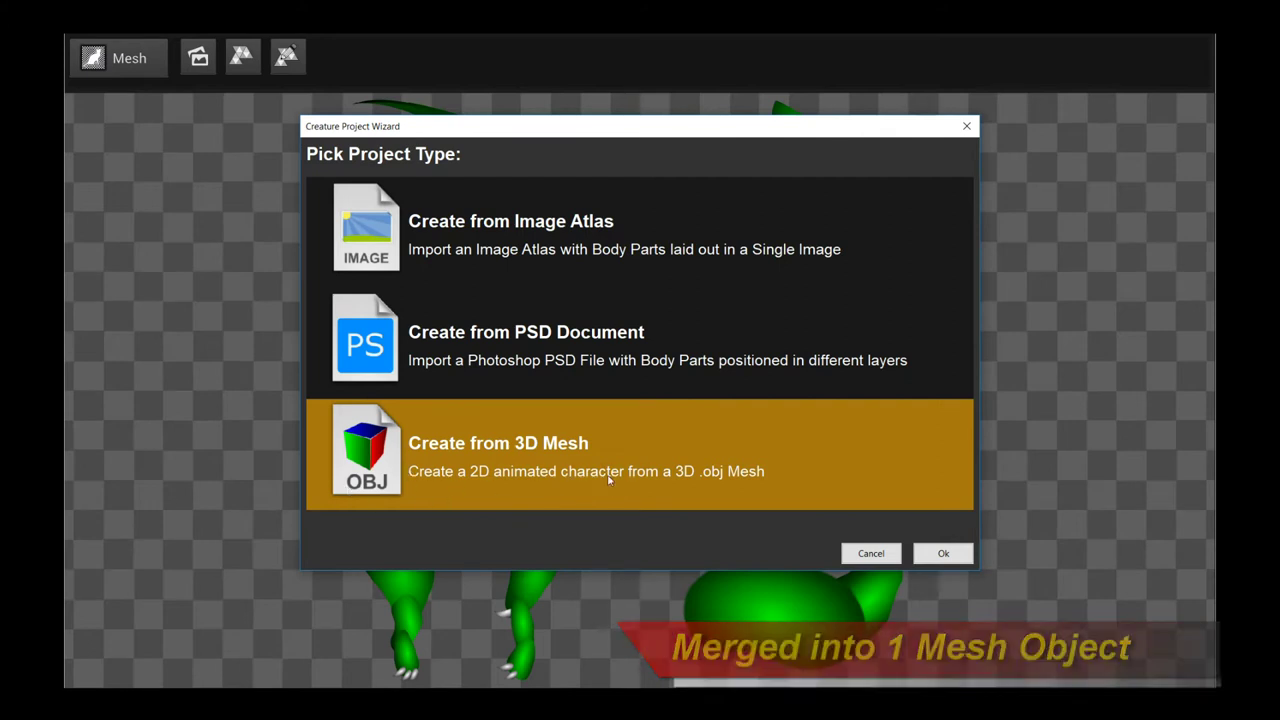
{"action": "left_click", "coordinate": [940, 553]}
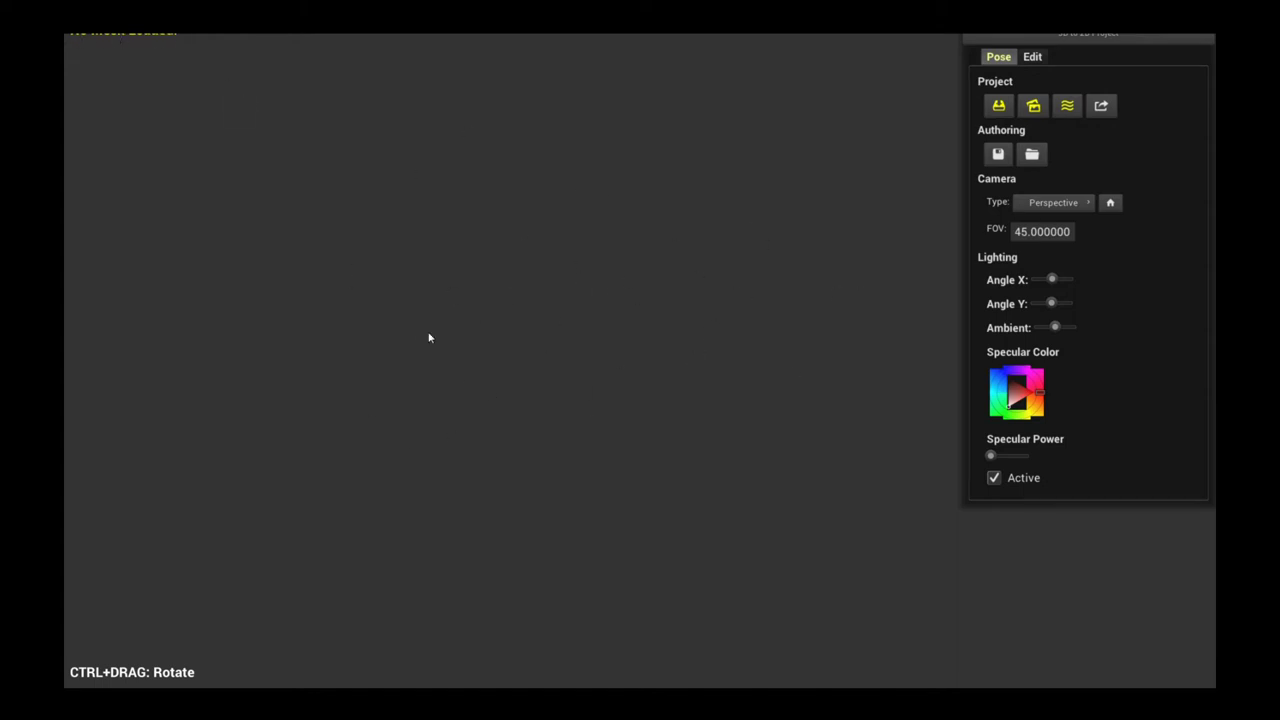
- Import the dino.obj mesh from the OBJ > dino folder
{"action": "left_click", "coordinate": [997, 108]}
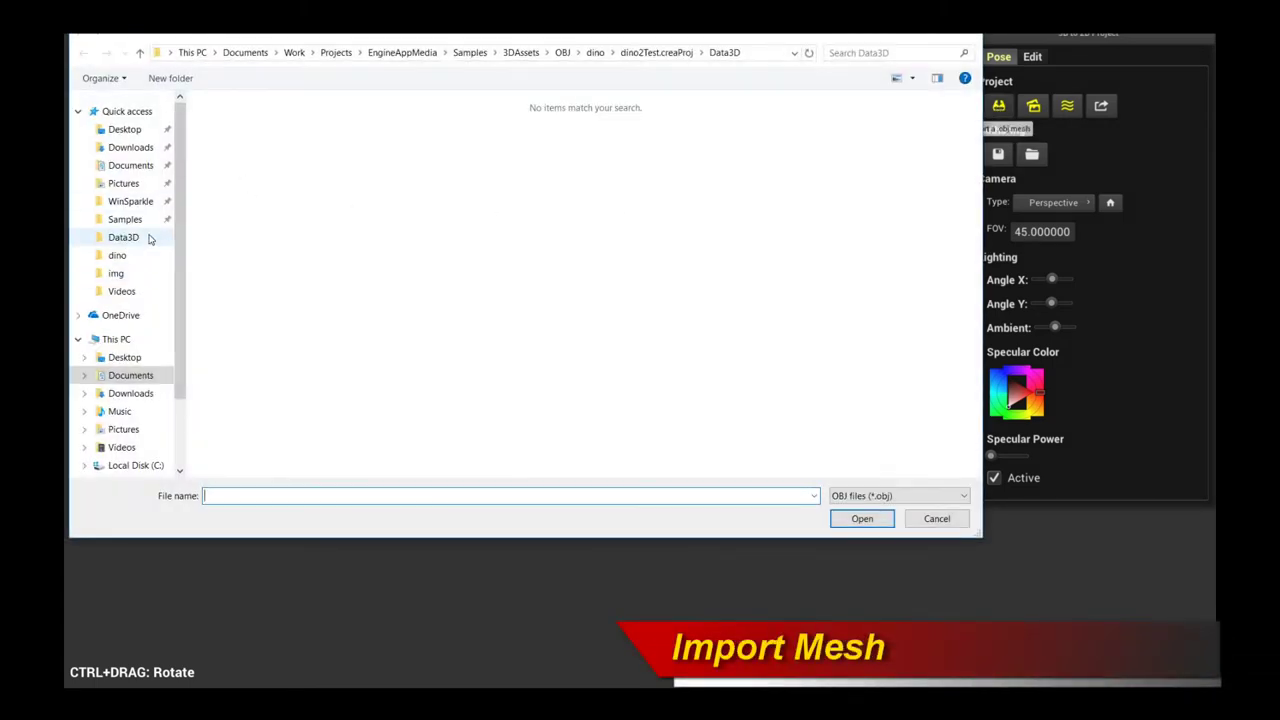
{"action": "left_click", "coordinate": [137, 242]}
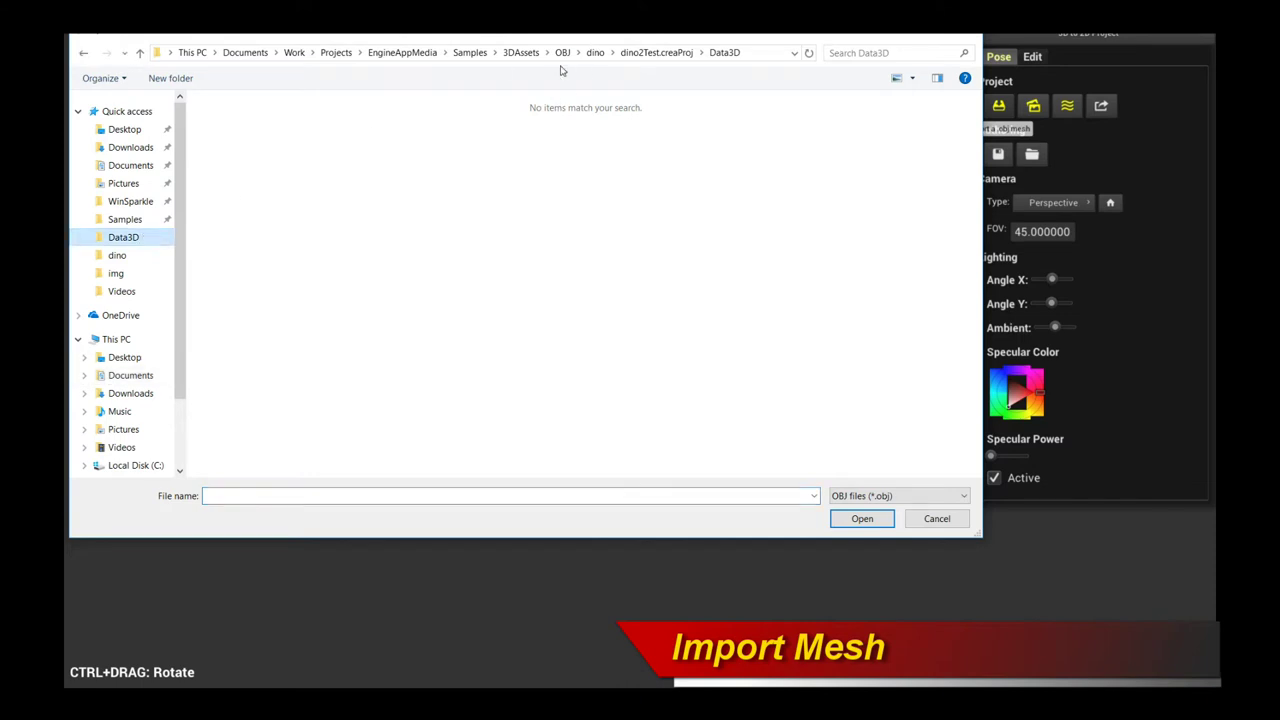
{"action": "left_click", "coordinate": [562, 52]}
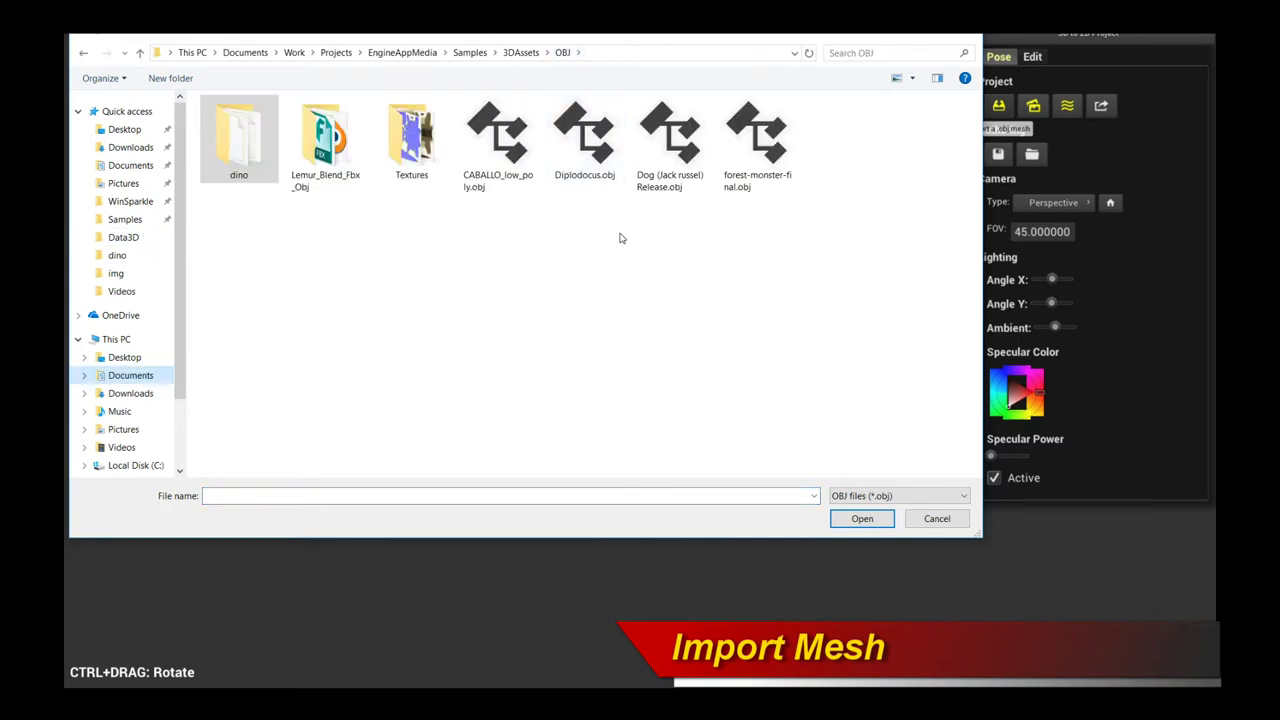
{"action": "double_click", "coordinate": [245, 141]}
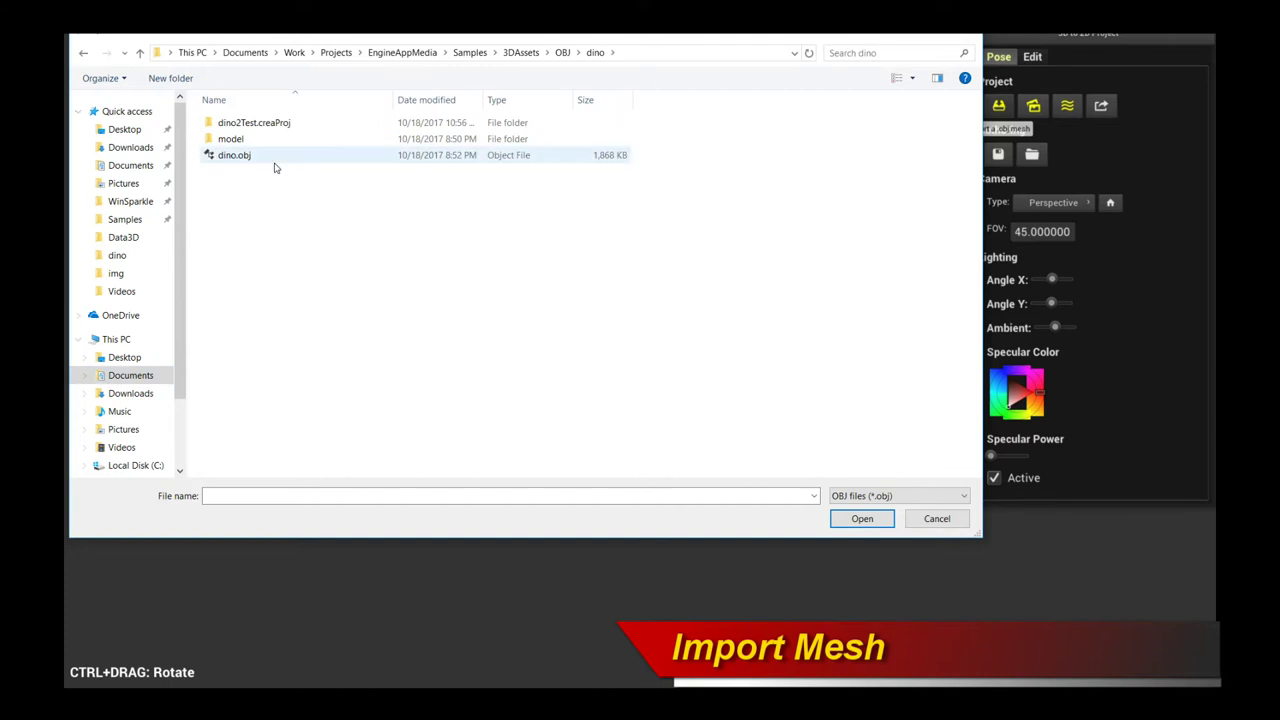
{"action": "double_click", "coordinate": [276, 162]}
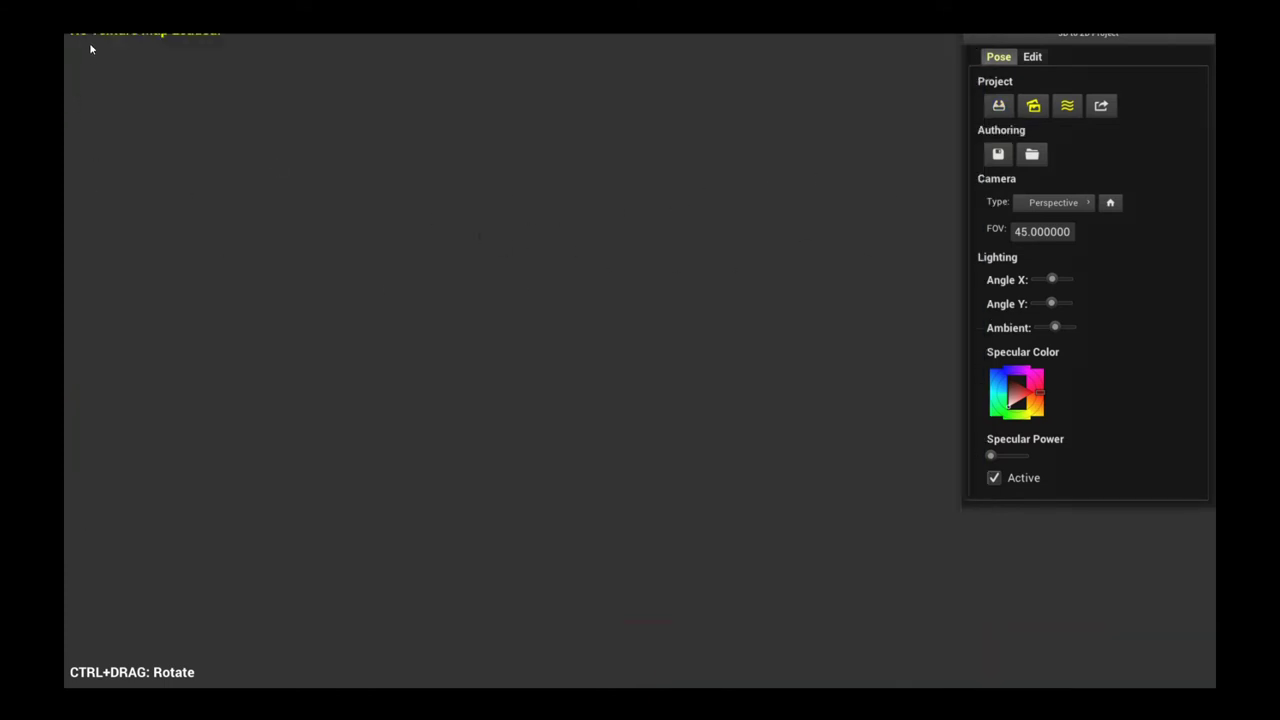
- Load creature_color_bake.png from model > textures as the dinosaur's colour texture
{"action": "left_click", "coordinate": [1032, 114]}
{"action": "left_click", "coordinate": [1035, 112]}
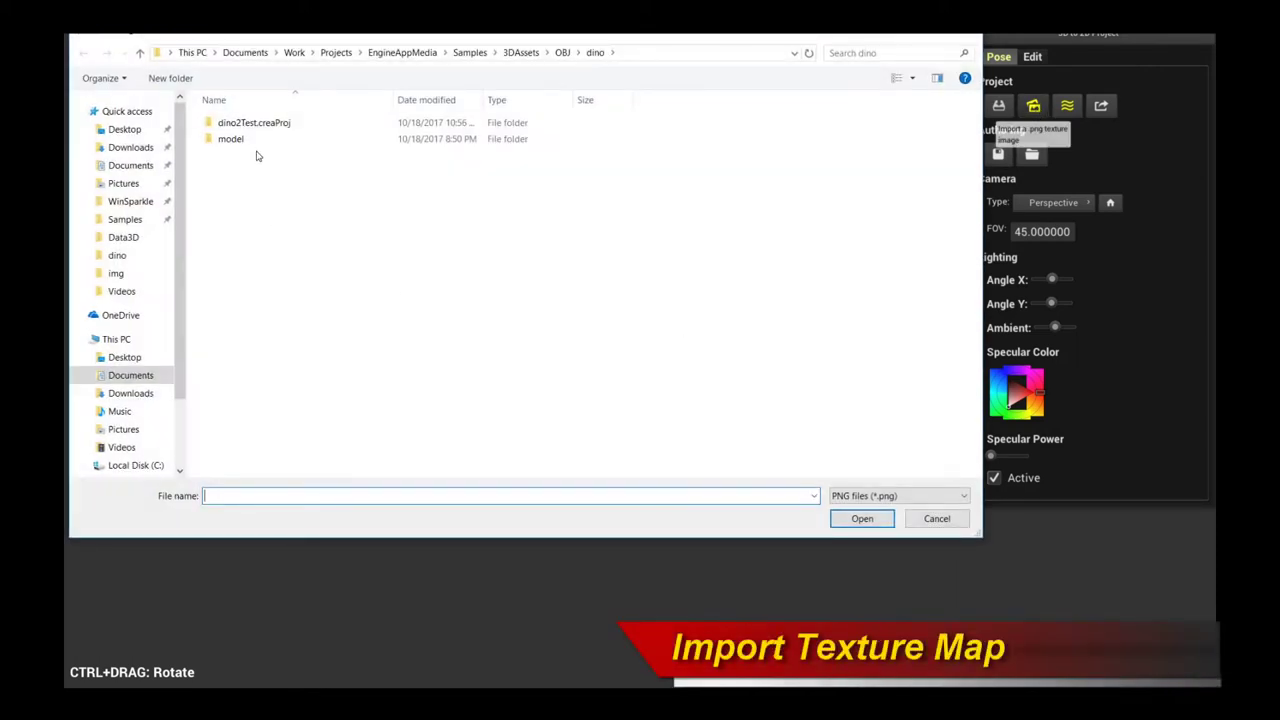
{"action": "double_click", "coordinate": [266, 145]}
{"action": "double_click", "coordinate": [278, 128]}
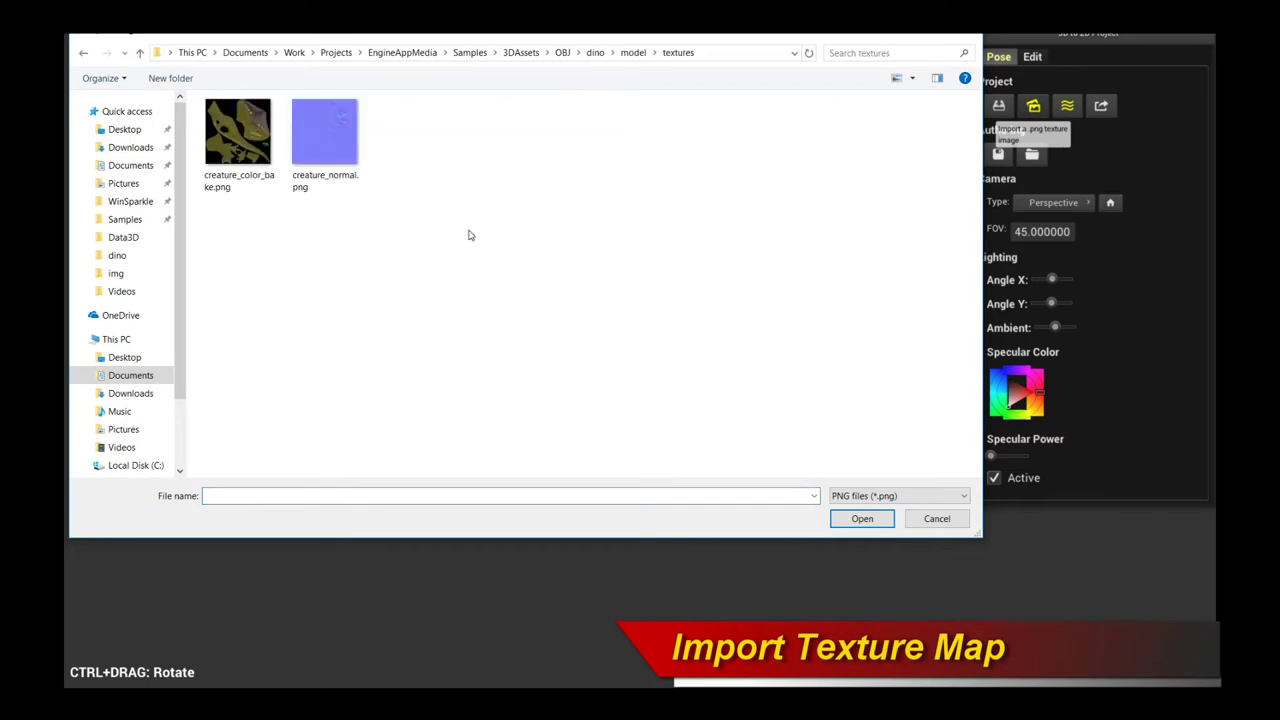
{"action": "left_click", "coordinate": [255, 148]}
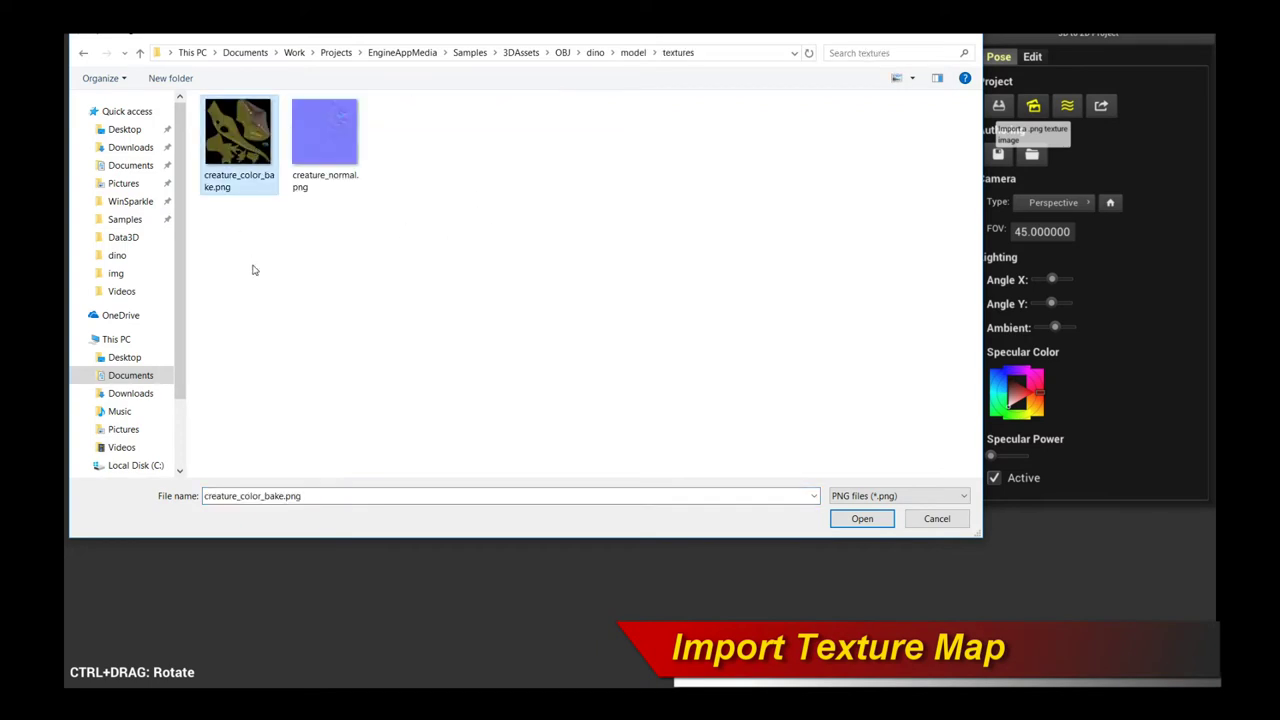
{"action": "double_click", "coordinate": [249, 138]}
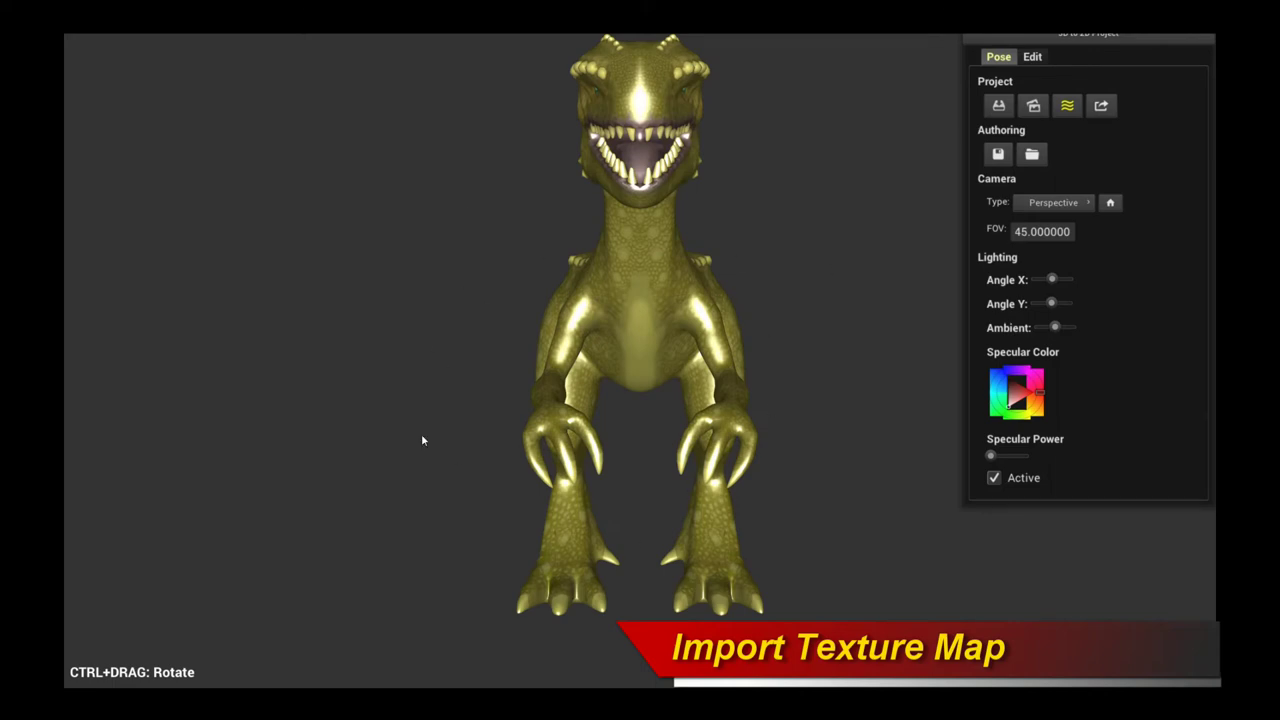
- Orbit the textured dinosaur to a side view and zoom to frame its whole body
{"action": "left_click_drag", "start_coordinate": [791, 323], "coordinate": [309, 371], "text": "ctrl"}
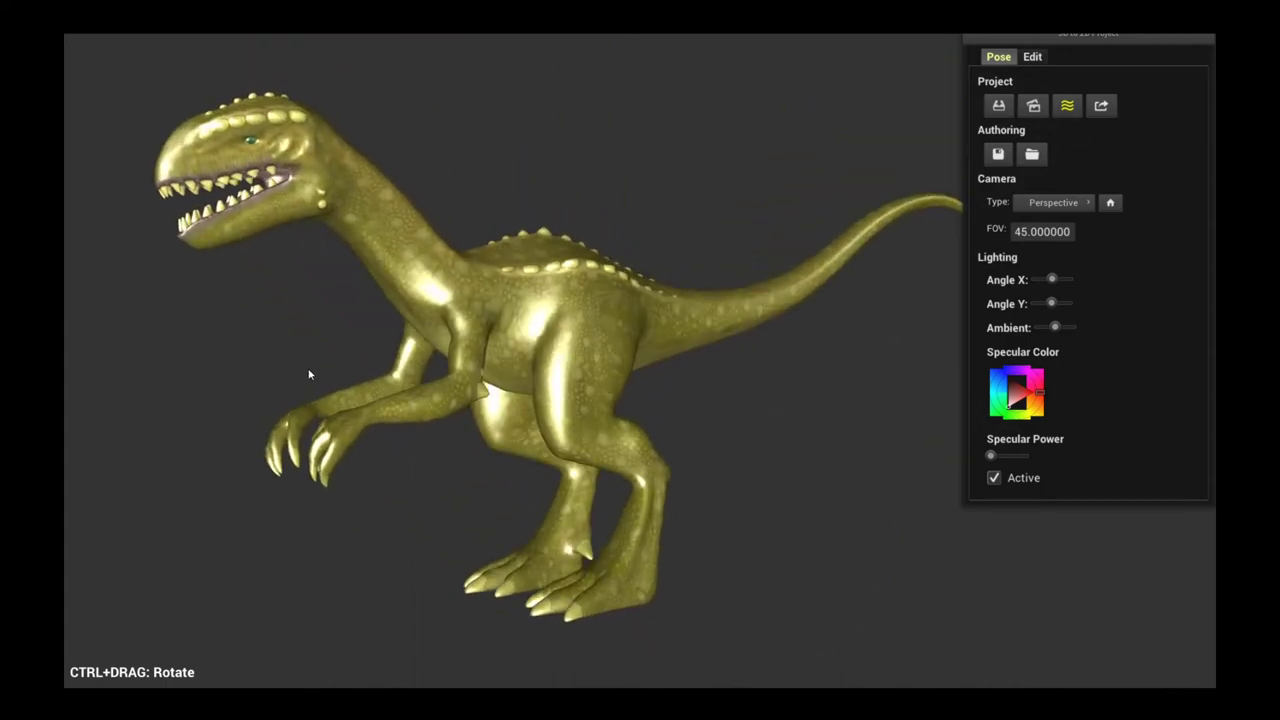
{"action": "scroll", "coordinate": [670, 357], "scroll_direction": "down", "scroll_amount": 2}
{"action": "scroll", "coordinate": [652, 301], "scroll_direction": "up", "scroll_amount": 1}
{"action": "scroll", "coordinate": [645, 319], "scroll_direction": "down", "scroll_amount": 3}
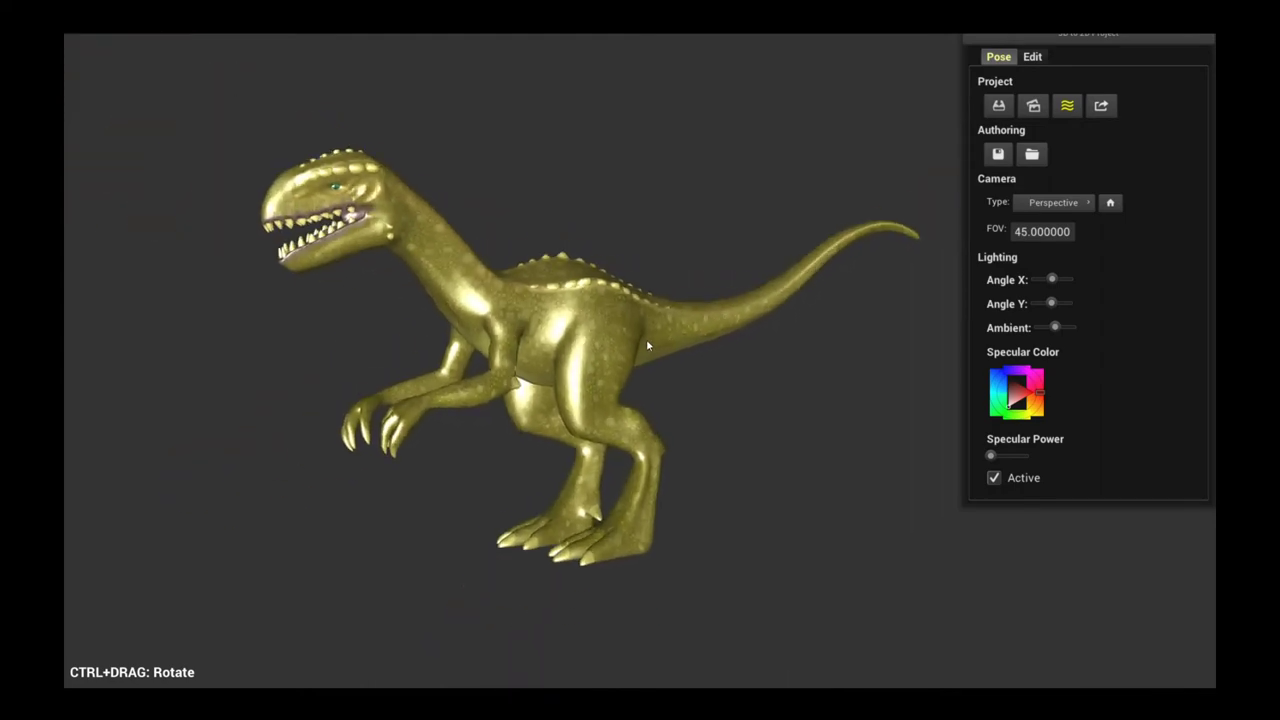
{"action": "scroll", "coordinate": [646, 345], "scroll_direction": "down", "scroll_amount": 1}
{"action": "scroll", "coordinate": [638, 340], "scroll_direction": "up", "scroll_amount": 3}
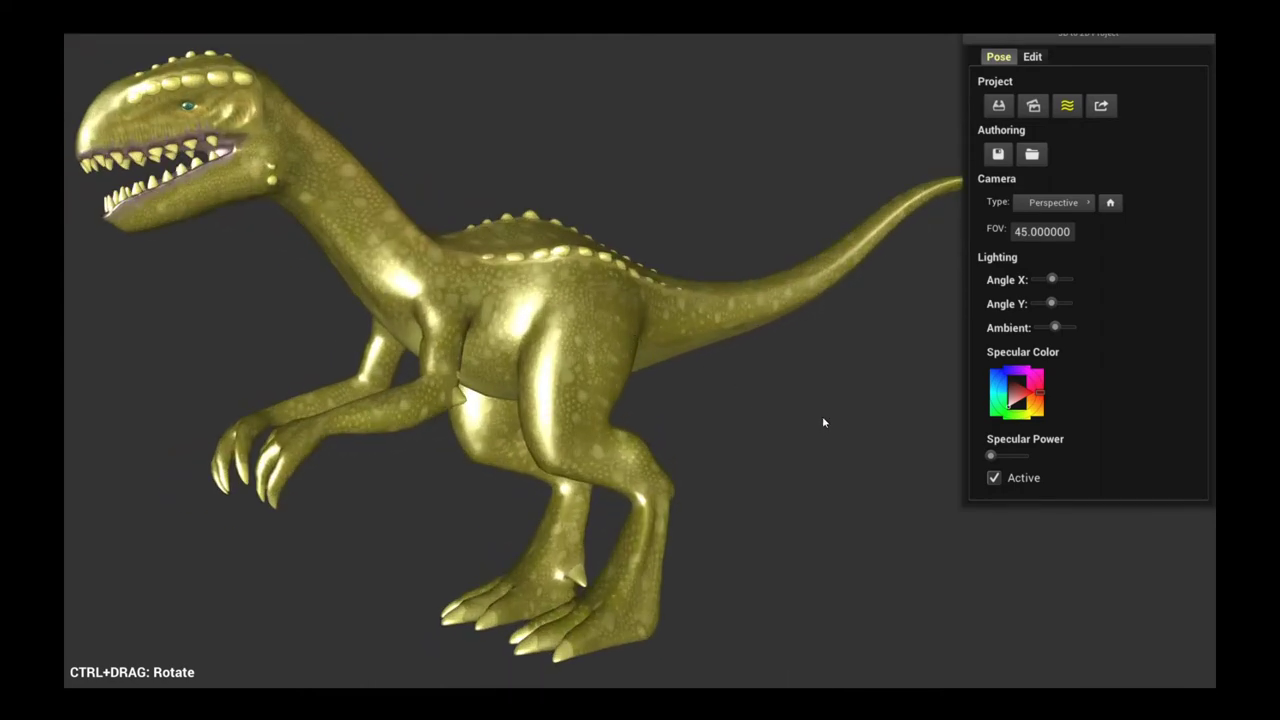
{"action": "scroll", "coordinate": [837, 457], "scroll_direction": "up", "scroll_amount": 1}
{"action": "scroll", "coordinate": [837, 457], "scroll_direction": "down", "scroll_amount": 1}
{"action": "scroll", "coordinate": [588, 424], "scroll_direction": "up", "scroll_amount": 1}
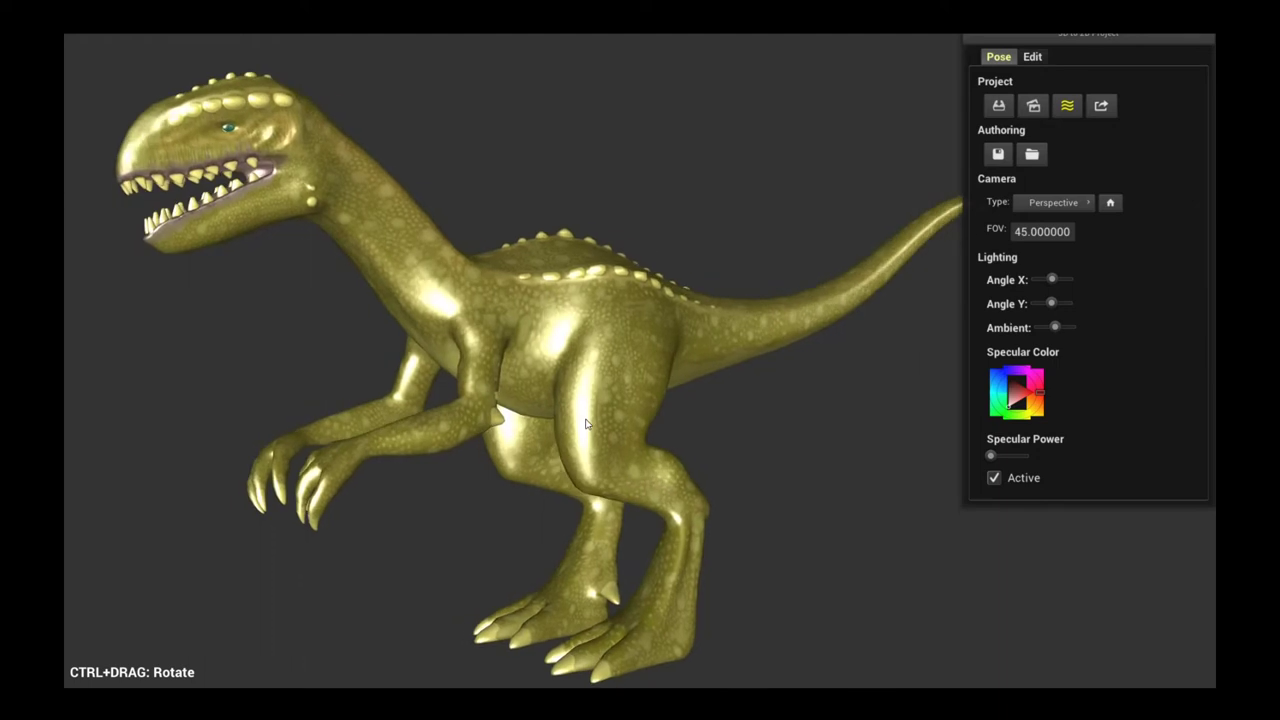
{"action": "scroll", "coordinate": [480, 441], "scroll_direction": "down", "scroll_amount": 2}
{"action": "scroll", "coordinate": [519, 446], "scroll_direction": "up", "scroll_amount": 1}
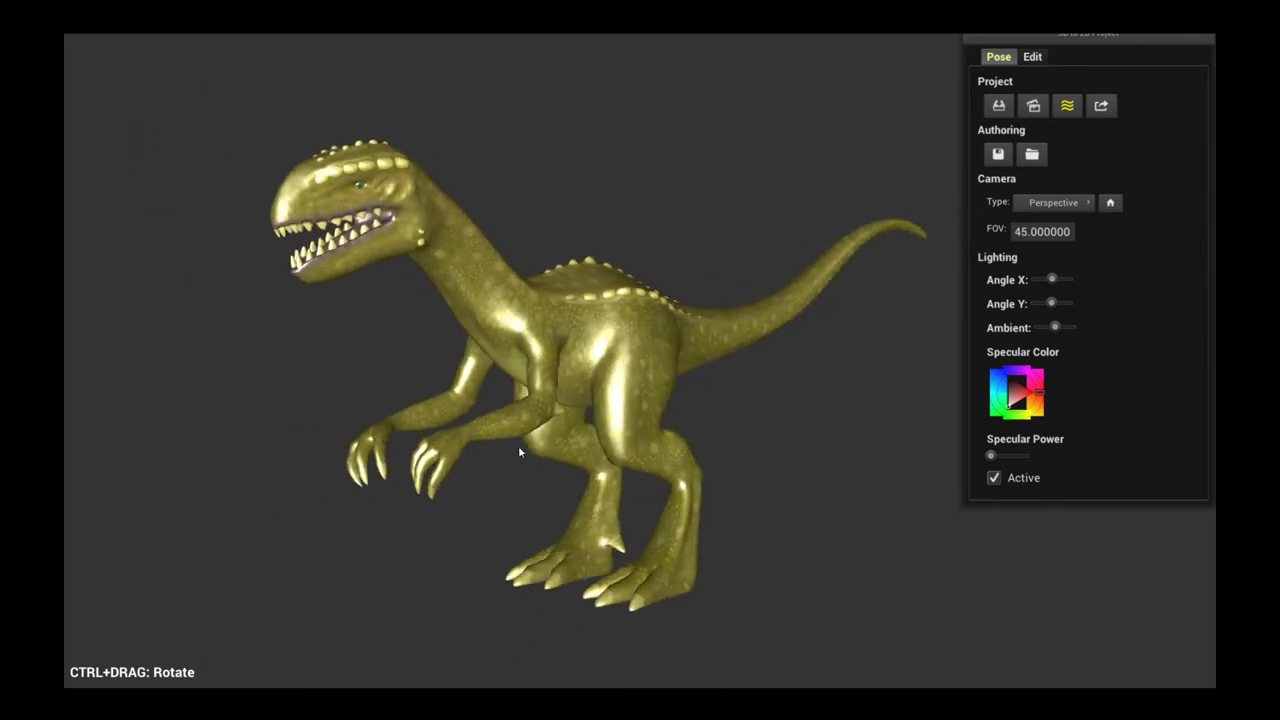
{"action": "scroll", "coordinate": [655, 431], "scroll_direction": "up", "scroll_amount": 1}
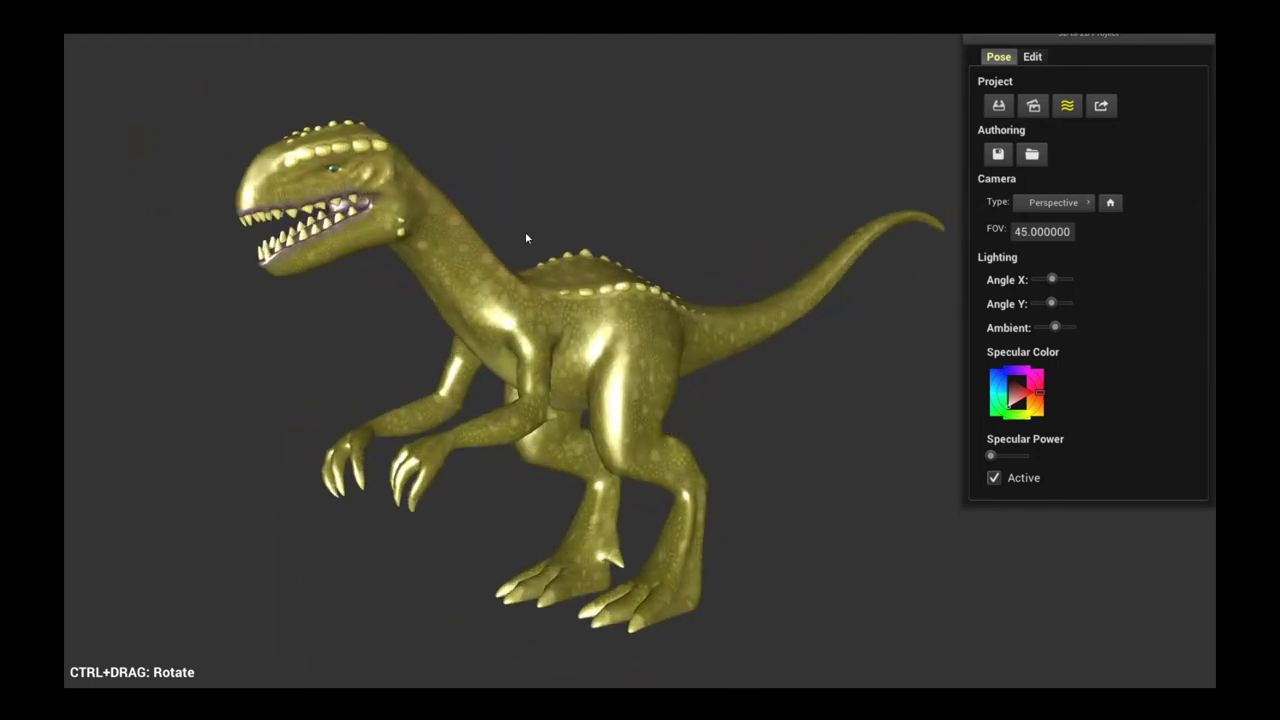
- Apply creature_normal.png as the normal map and orbit to inspect the scaly relief
{"action": "left_click", "coordinate": [1073, 112]}
{"action": "left_click", "coordinate": [326, 140]}
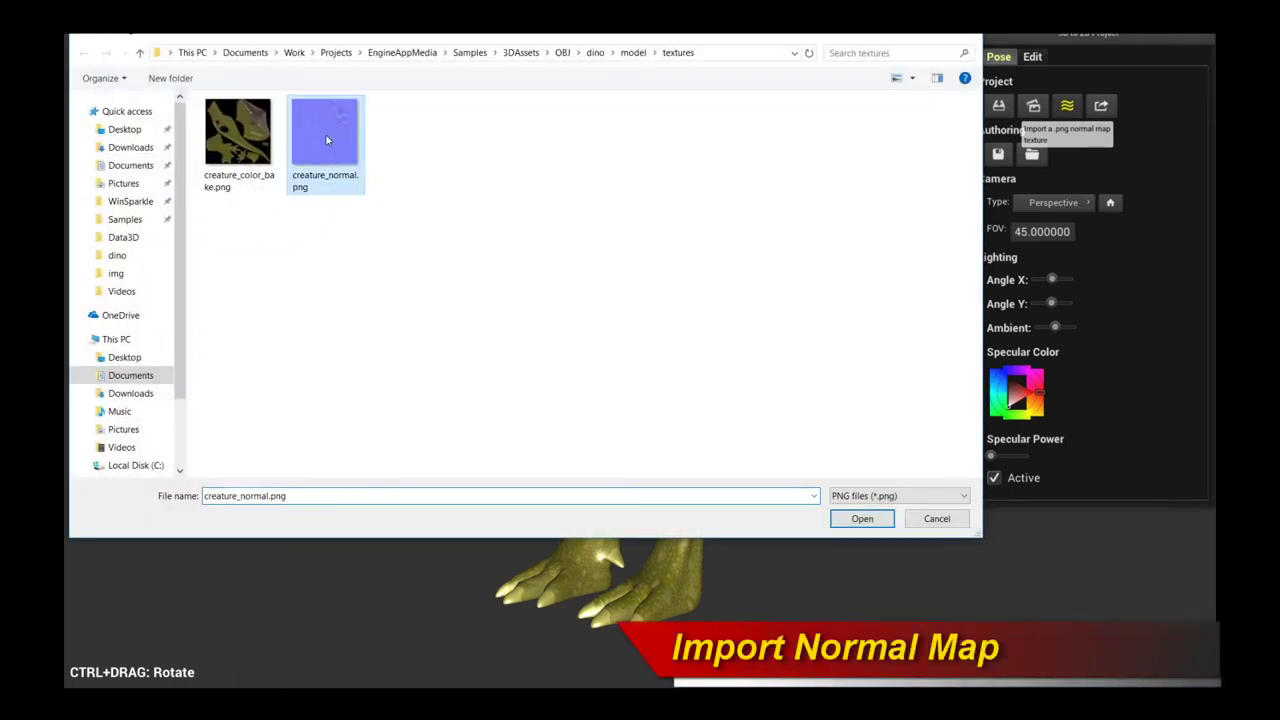
{"action": "double_click", "coordinate": [326, 140]}
{"action": "left_click_drag", "start_coordinate": [818, 461], "coordinate": [805, 344]}
{"action": "left_click_drag", "start_coordinate": [607, 398], "coordinate": [662, 400]}
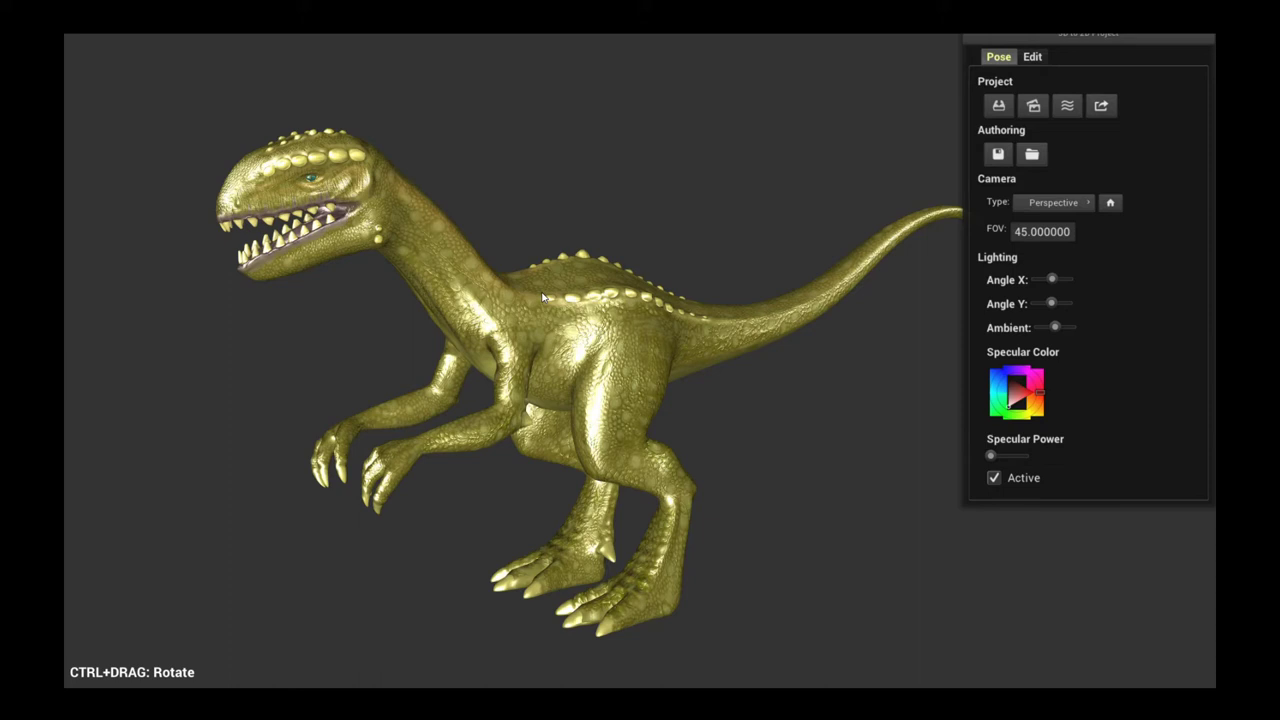
- Compare lighting off and on, leave it active, adjust Angle X and pick a golden specular colour
{"action": "left_click", "coordinate": [997, 477]}
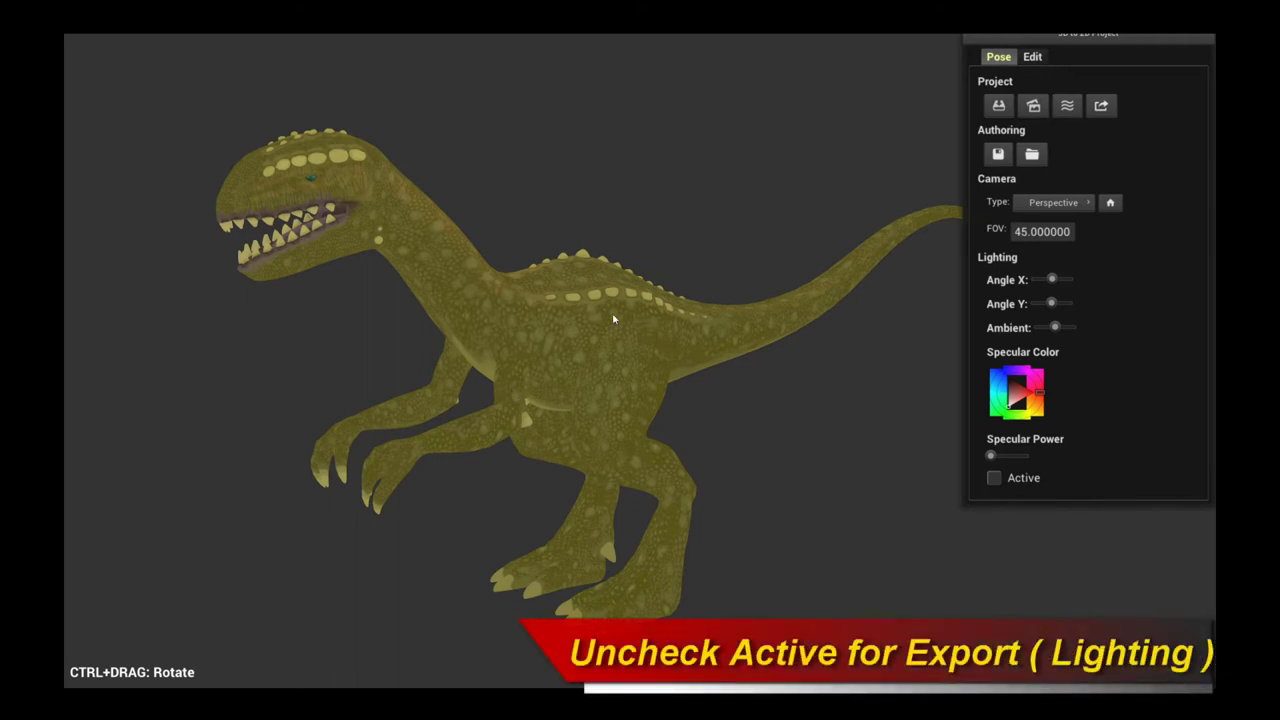
{"action": "left_click", "coordinate": [994, 479]}
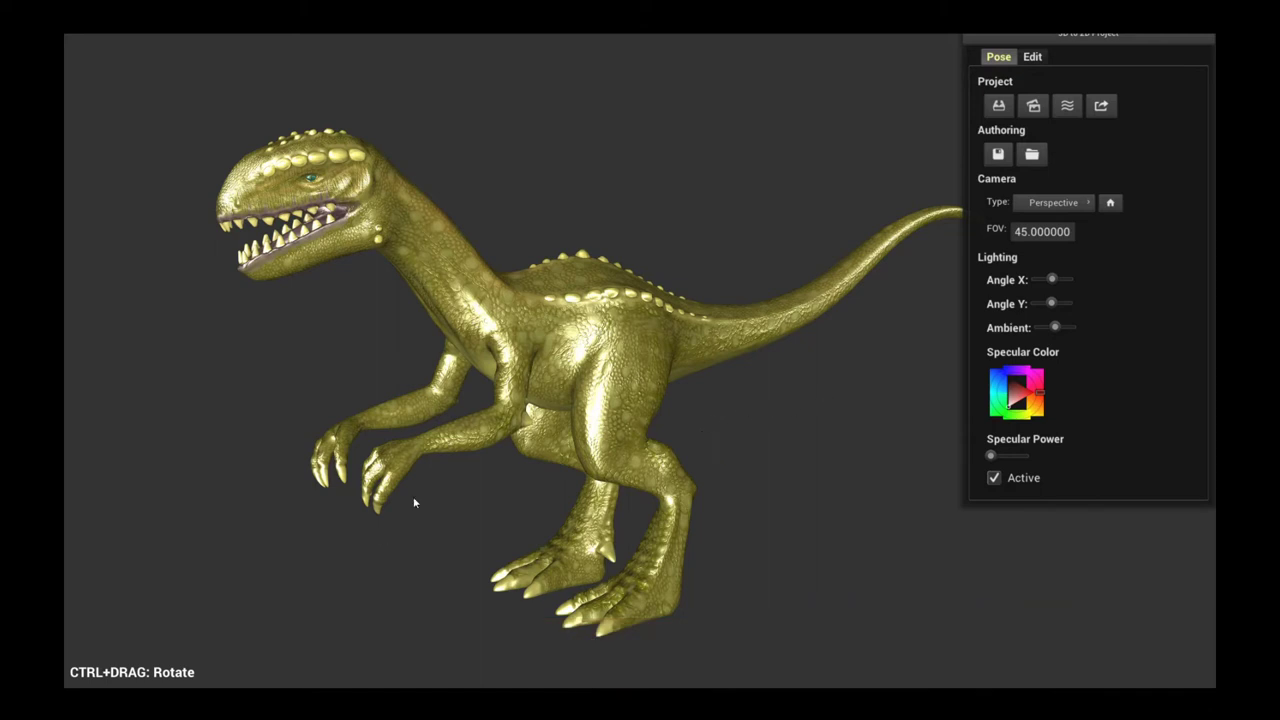
{"action": "left_click", "coordinate": [994, 478]}
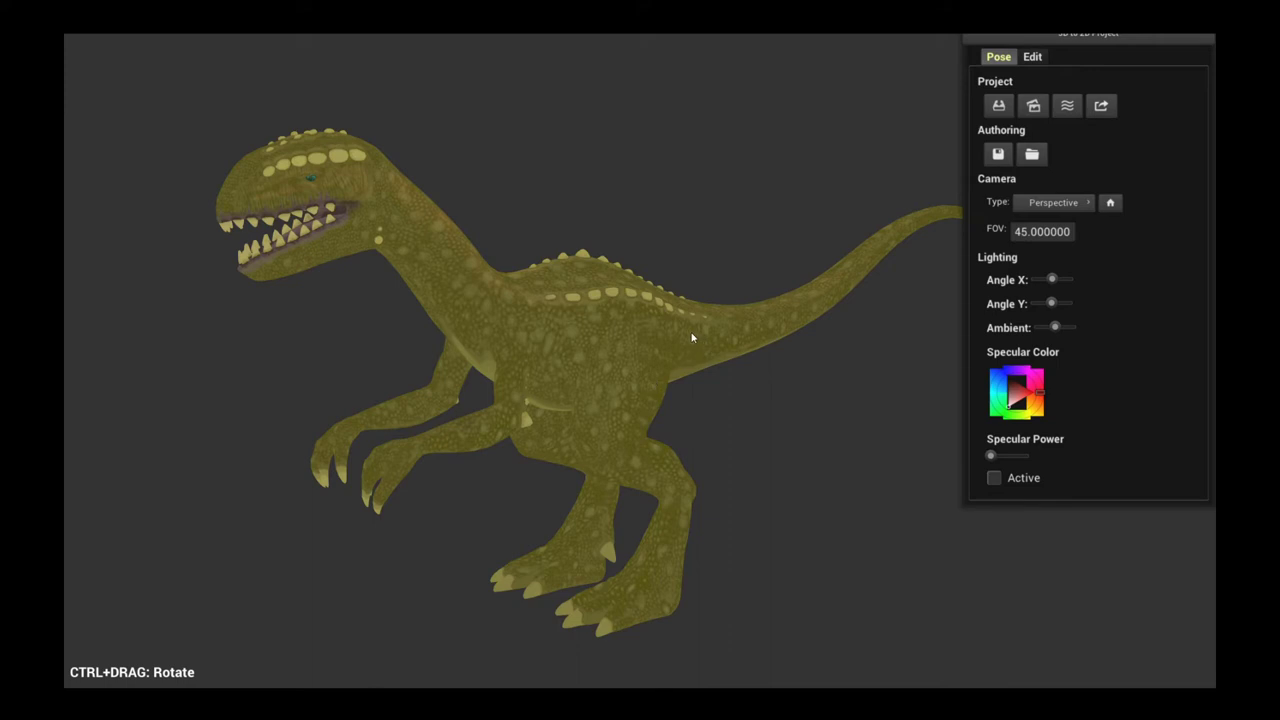
{"action": "left_click", "coordinate": [995, 478]}
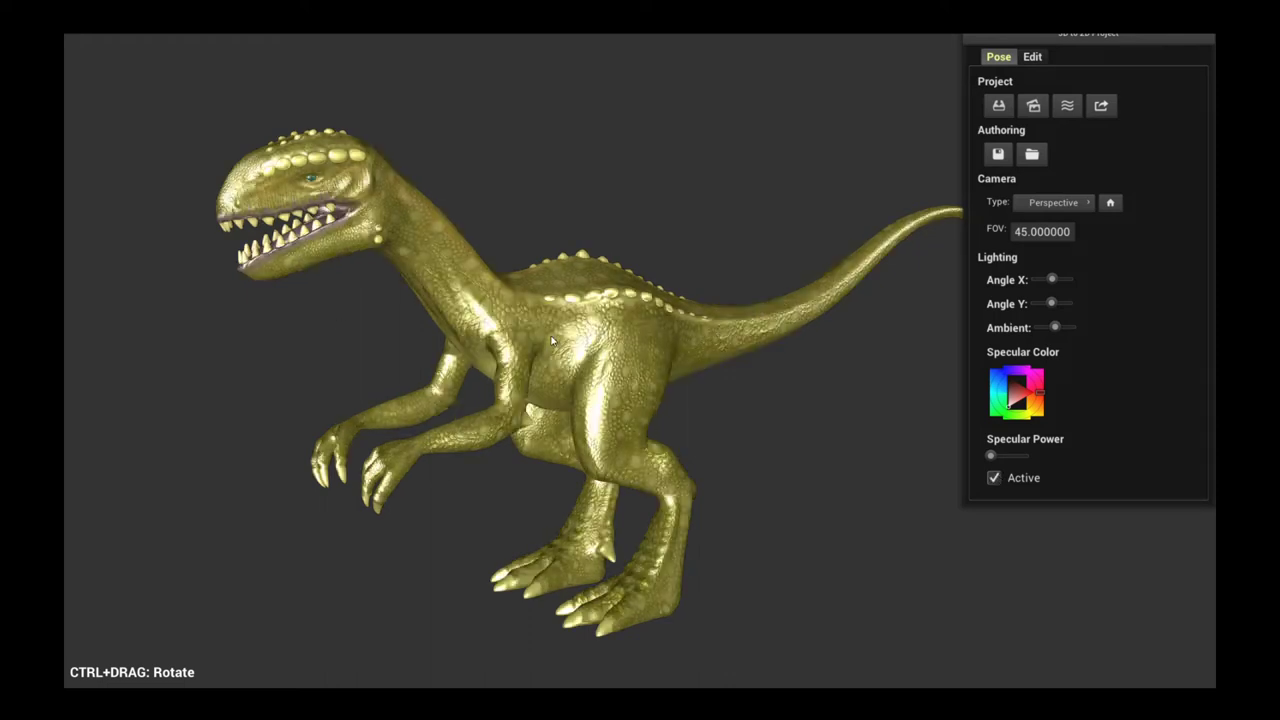
{"action": "mouse_move", "coordinate": [1047, 284]}
{"action": "left_mouse_down"}
{"action": "mouse_move", "coordinate": [1058, 281]}
{"action": "mouse_move", "coordinate": [1053, 303]}
{"action": "left_mouse_up"}
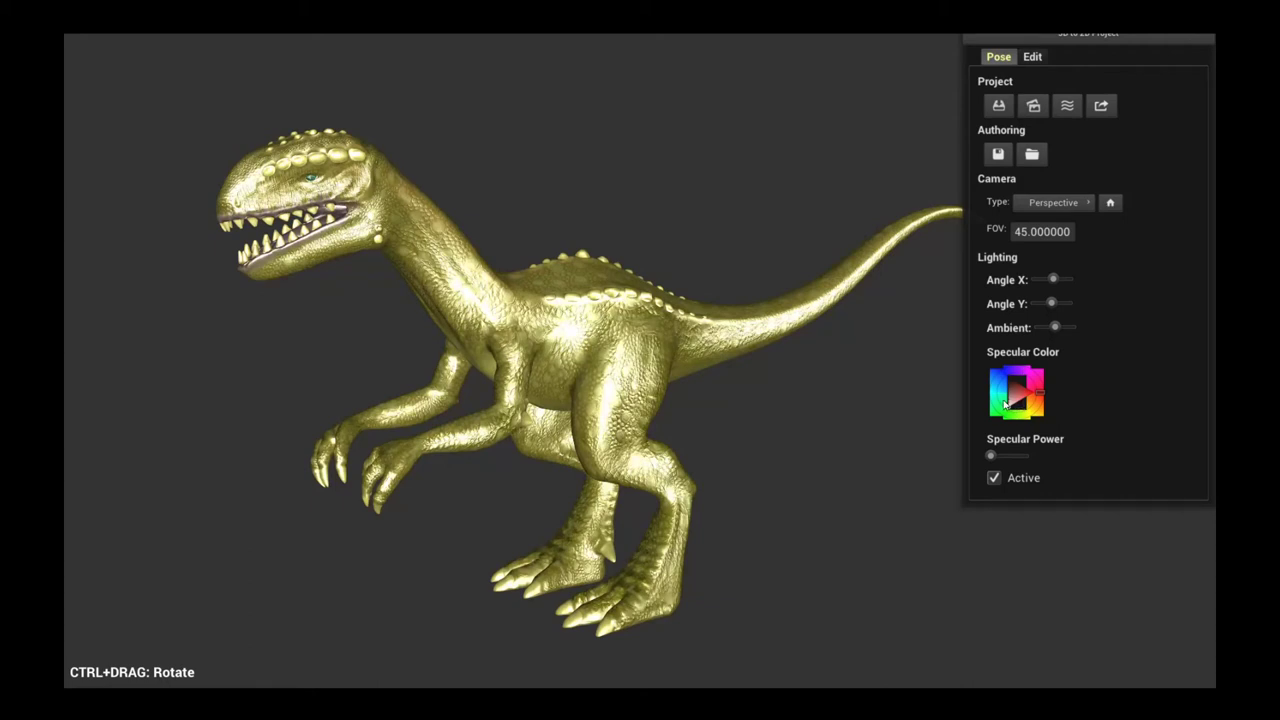
{"action": "mouse_move", "coordinate": [1040, 396]}
{"action": "left_mouse_down"}
{"action": "mouse_move", "coordinate": [1008, 416]}
{"action": "mouse_move", "coordinate": [1012, 388]}
{"action": "left_mouse_up"}
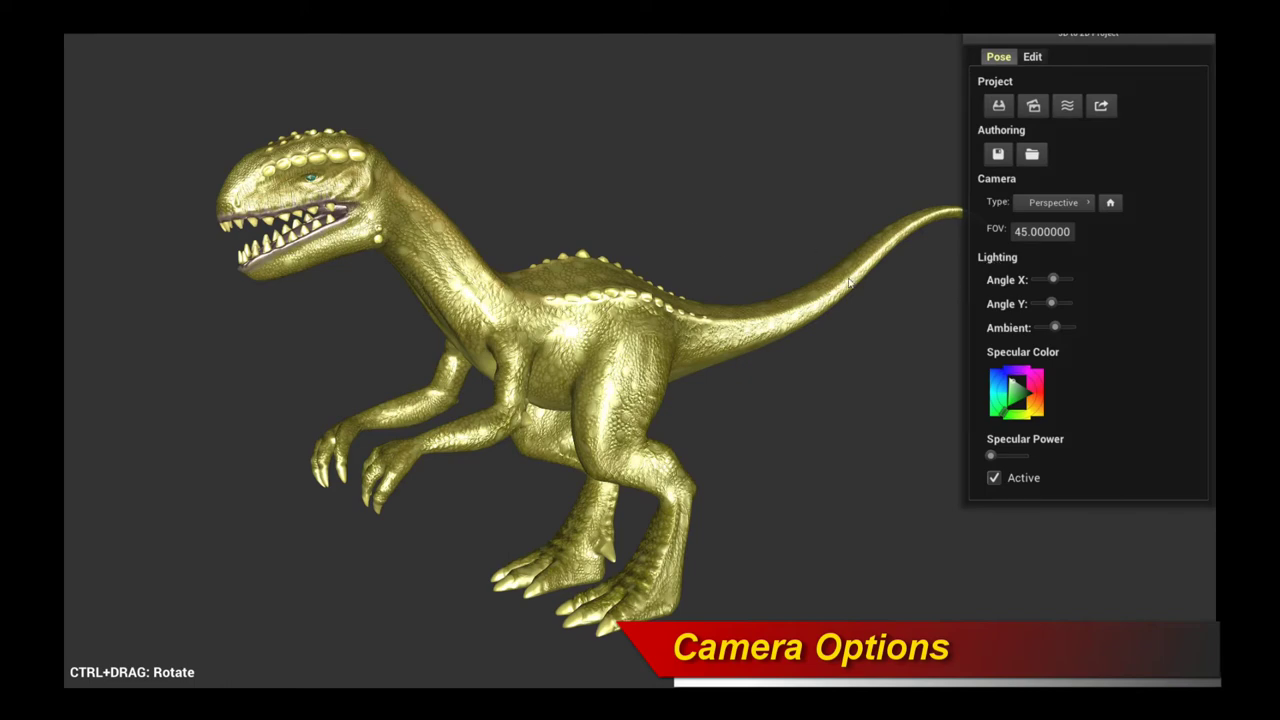
- Switch the camera to orthographic with Left bound -1 and Right bound 1
{"action": "left_click", "coordinate": [1053, 203]}
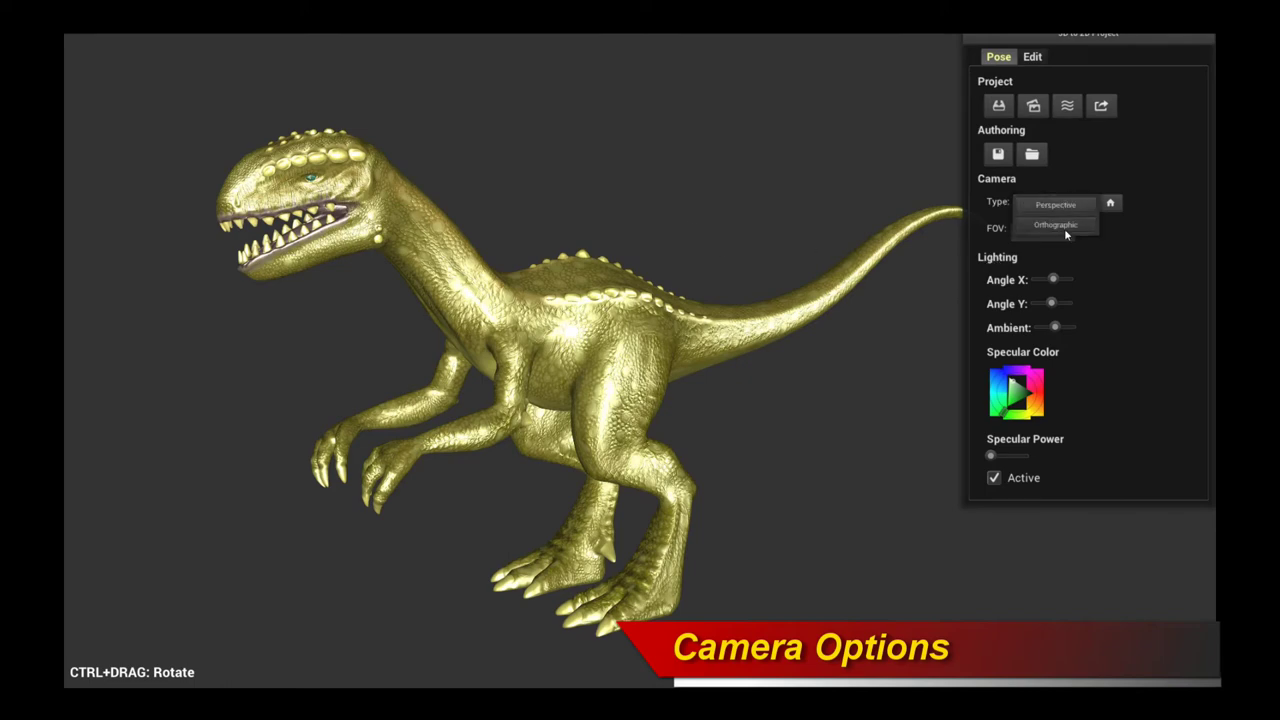
{"action": "left_click", "coordinate": [1064, 231]}
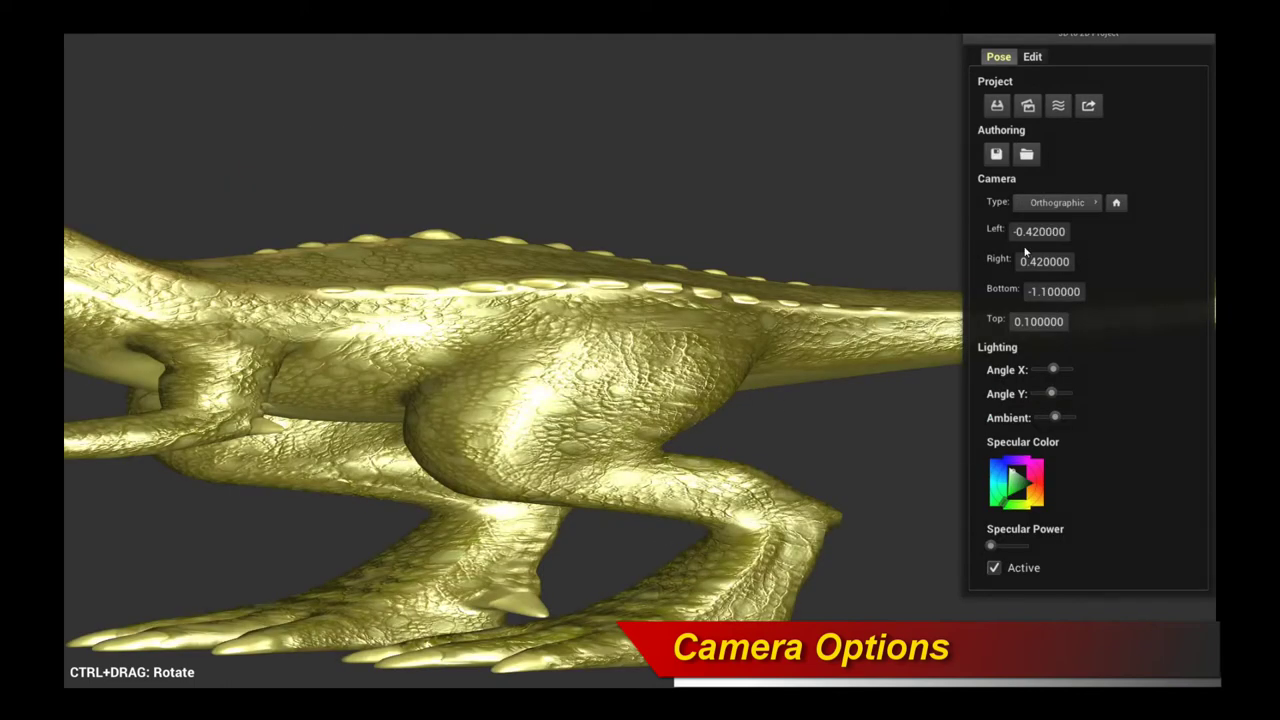
{"action": "left_click", "coordinate": [1035, 238]}
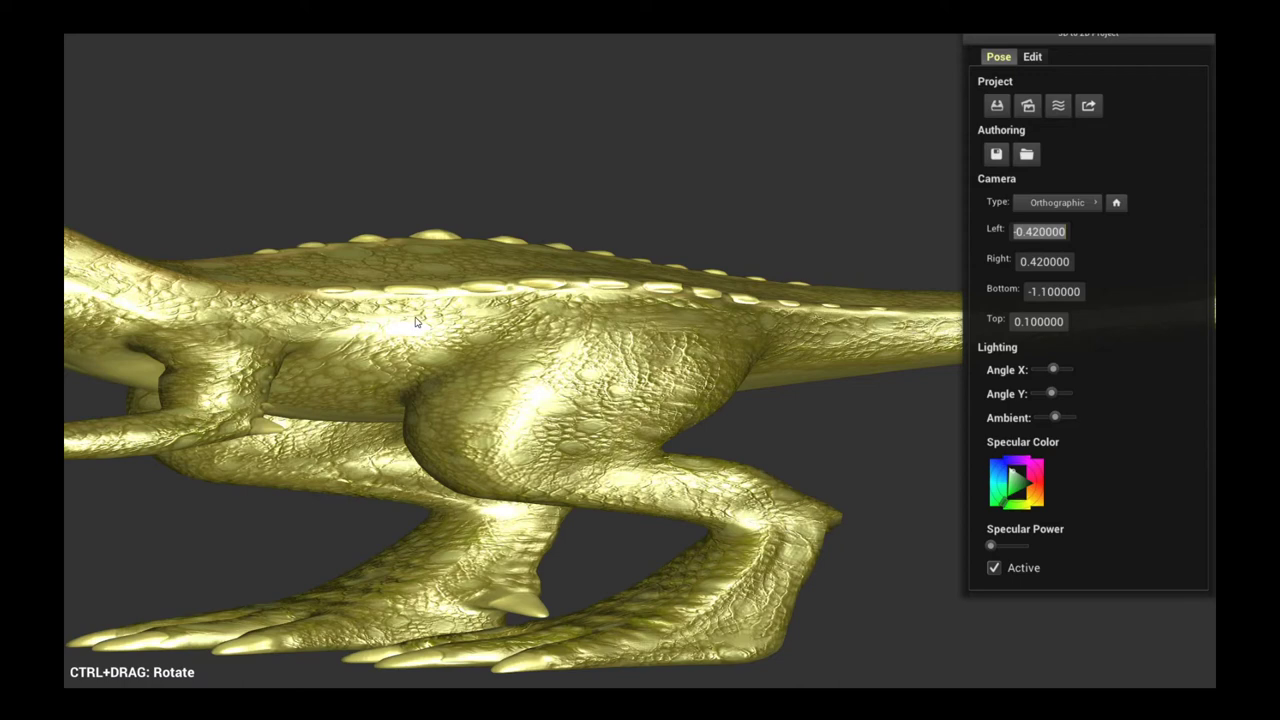
{"action": "type", "text": "-1"}
{"action": "key", "text": "Return"}
{"action": "left_click", "coordinate": [1048, 263]}
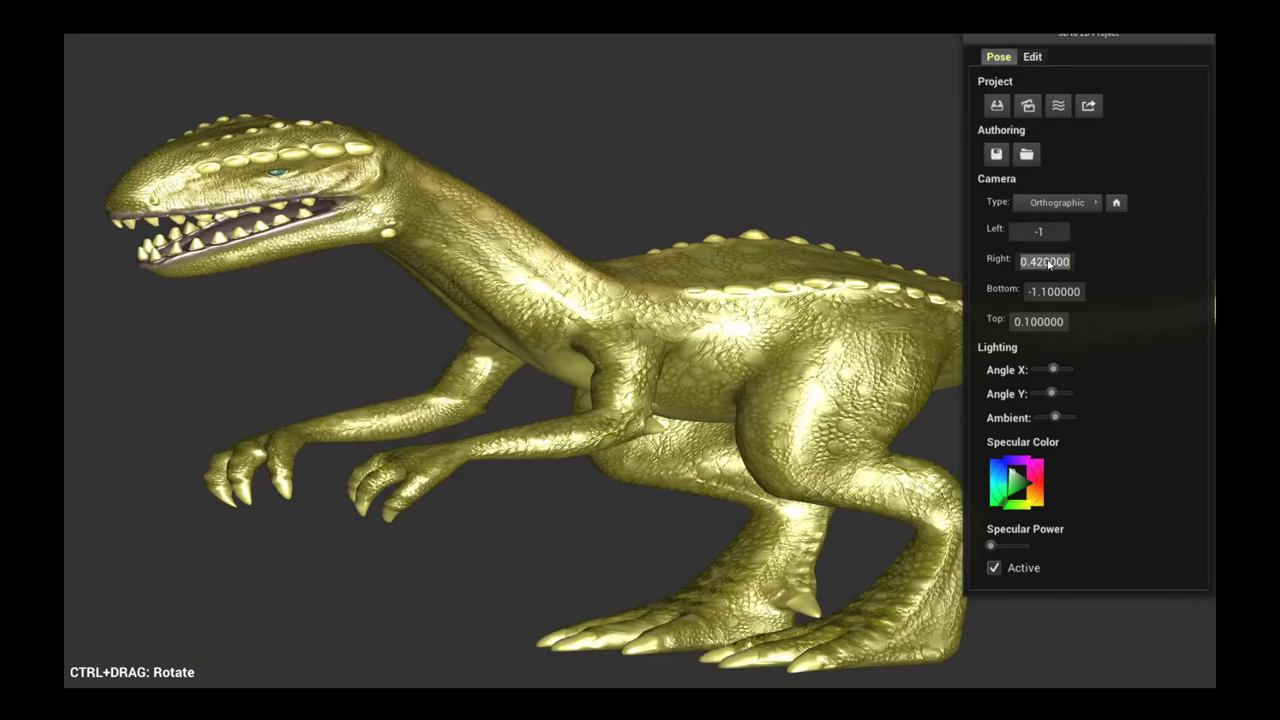
{"action": "type", "text": "1"}
{"action": "key", "text": "Return"}
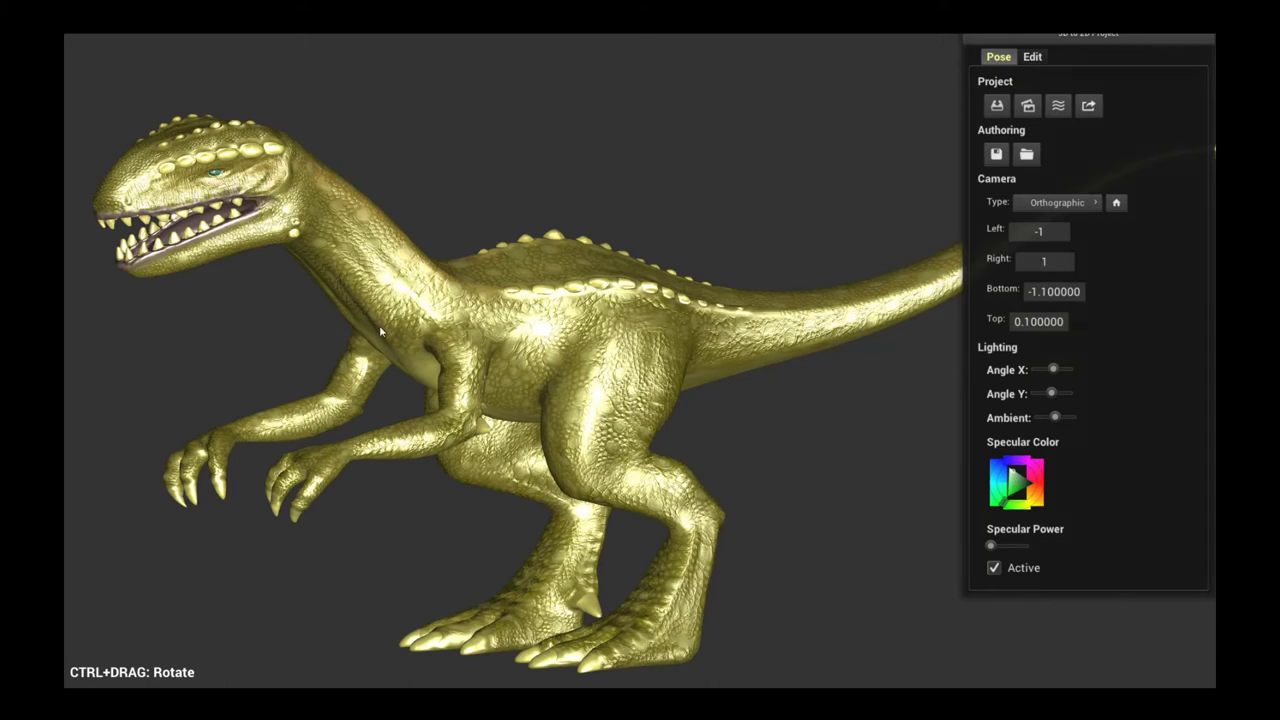
- Widen the Left bound to -1.5, then re-centre and orbit the dinosaur to a side view
{"action": "left_click", "coordinate": [1025, 238]}
{"action": "type", "text": "-1.5"}
{"action": "key", "text": "Return"}
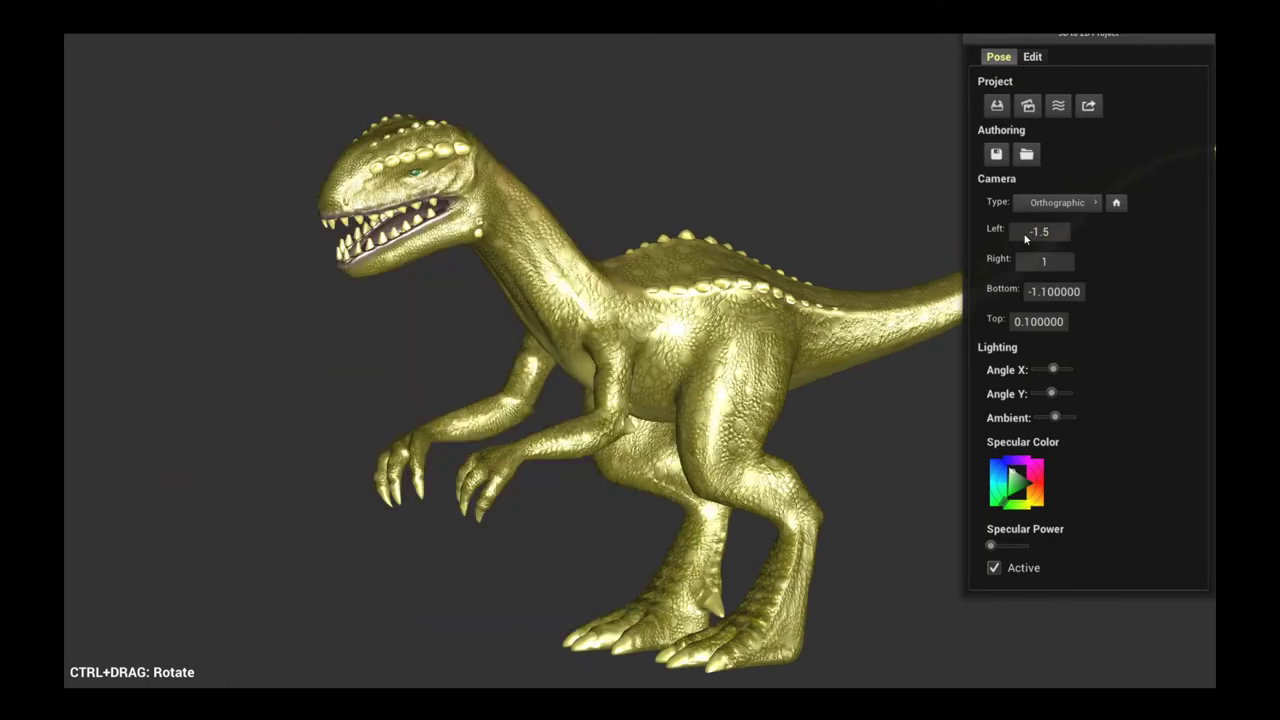
{"action": "left_click_drag", "start_coordinate": [880, 326], "coordinate": [671, 394]}
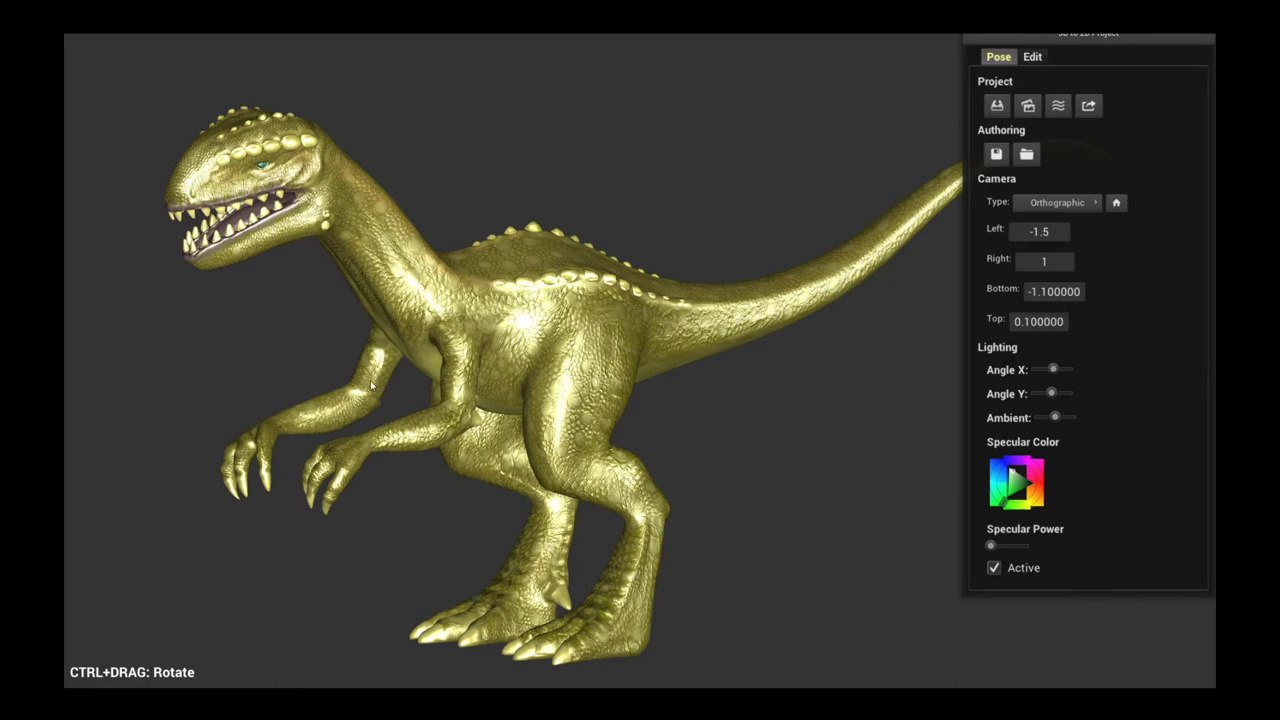
{"action": "left_click_drag", "start_coordinate": [684, 393], "coordinate": [742, 320]}
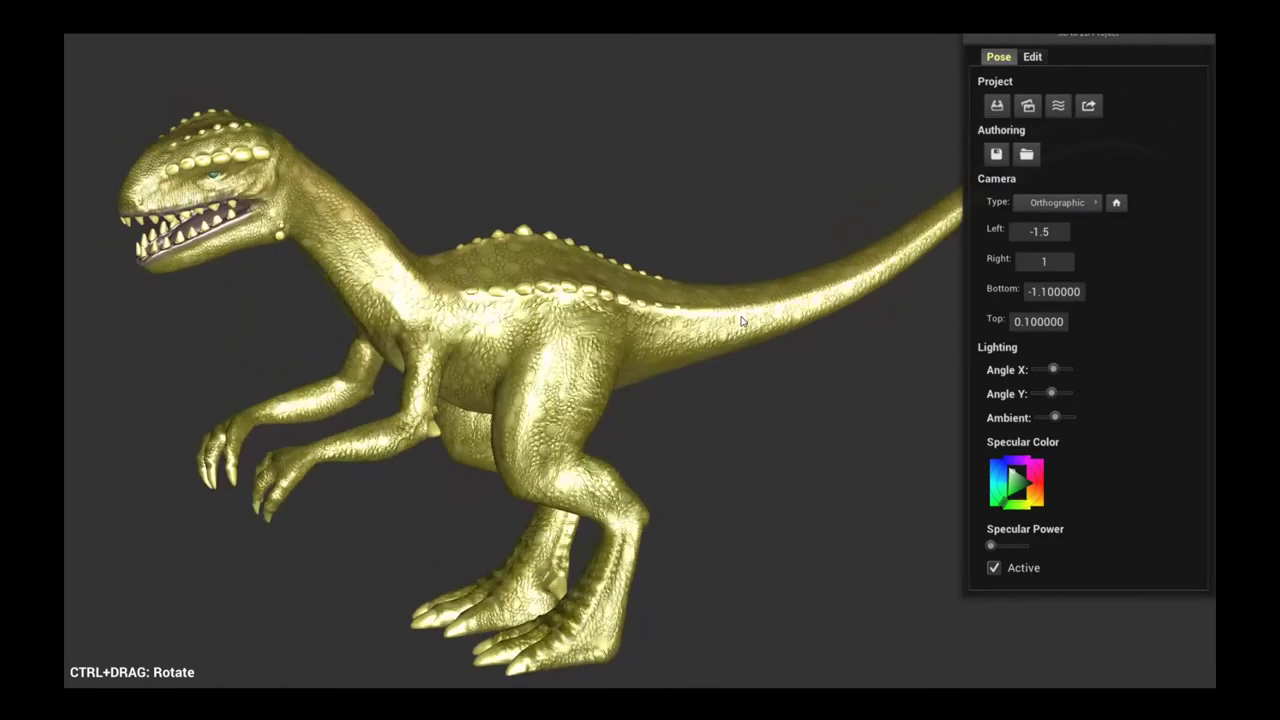
{"action": "left_click_drag", "start_coordinate": [408, 506], "coordinate": [1008, 308]}
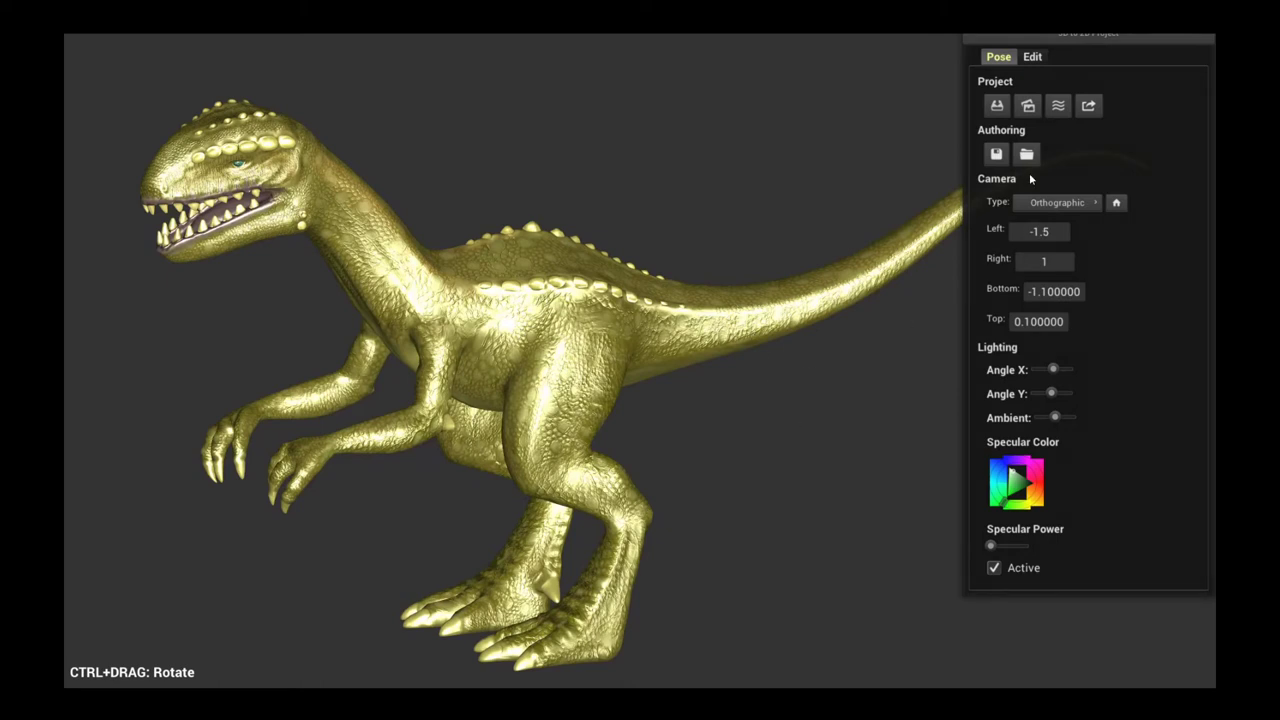
- Settle the camera on perspective (45 FOV) and enter Edit mode to show the wireframe mesh
{"action": "left_click", "coordinate": [1085, 207]}
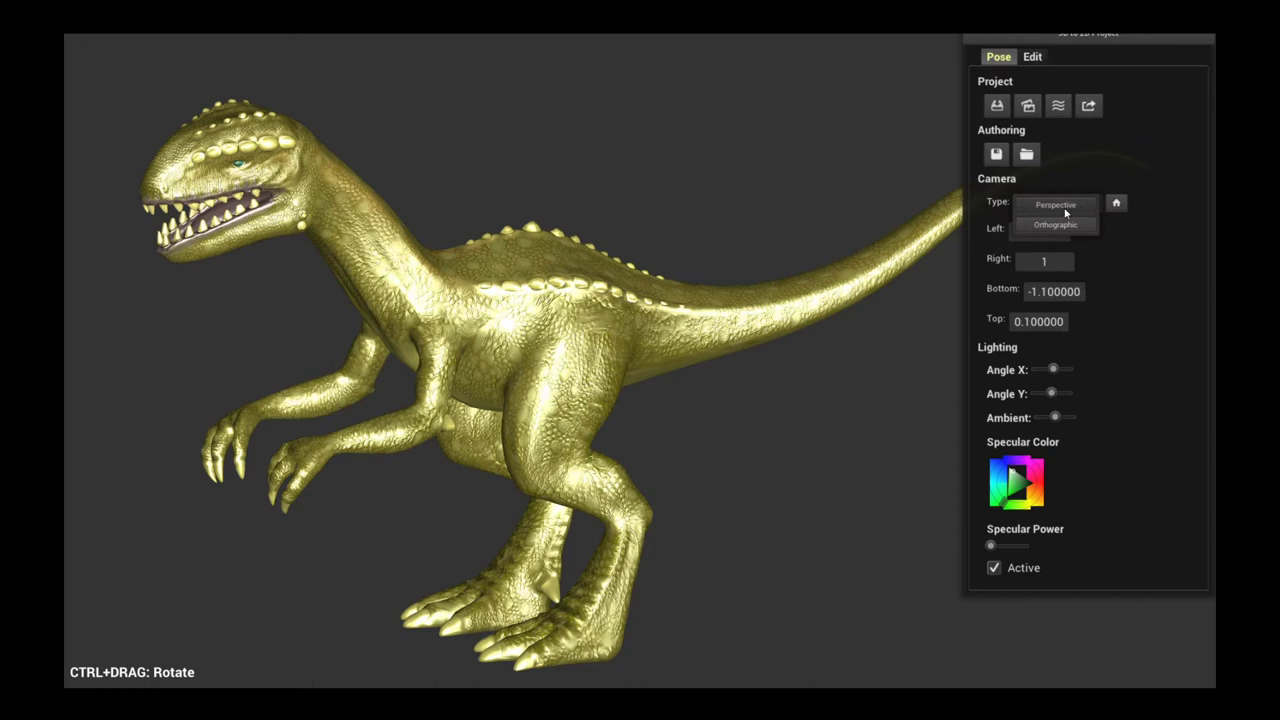
{"action": "left_click", "coordinate": [1042, 222]}
{"action": "scroll", "coordinate": [686, 357], "scroll_direction": "up", "scroll_amount": 3}
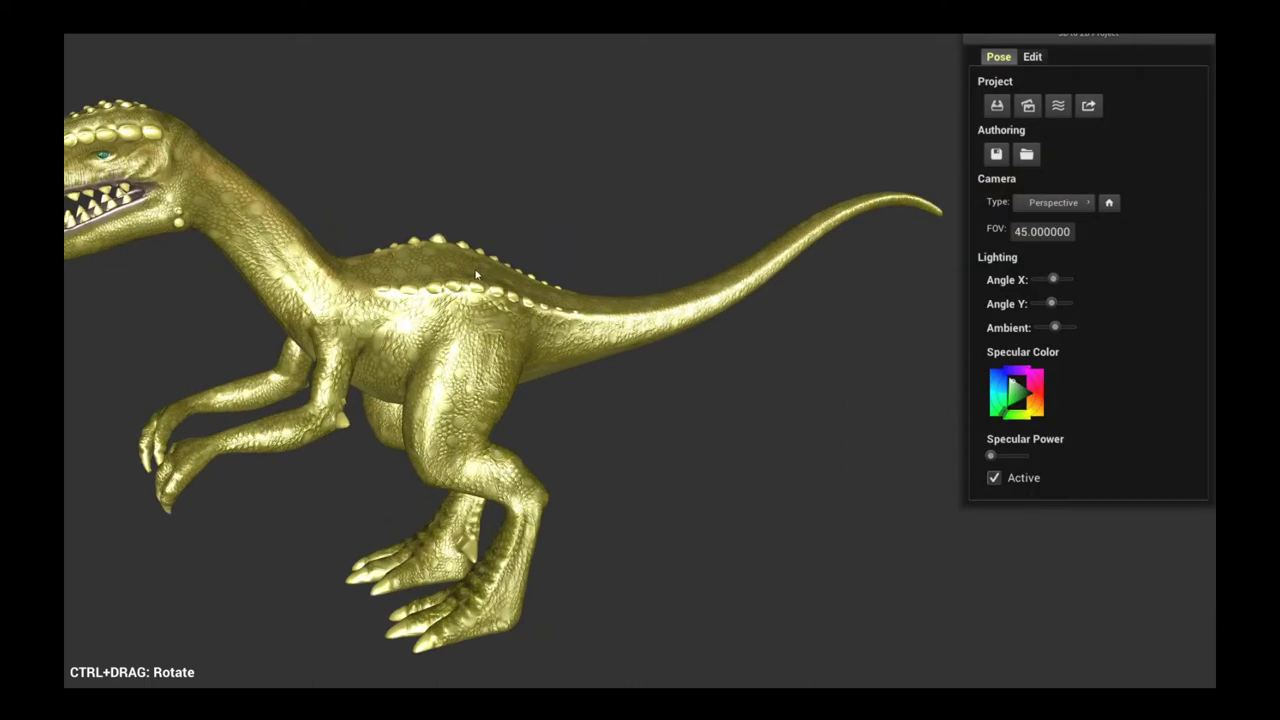
{"action": "left_click_drag", "start_coordinate": [640, 512], "coordinate": [530, 500]}
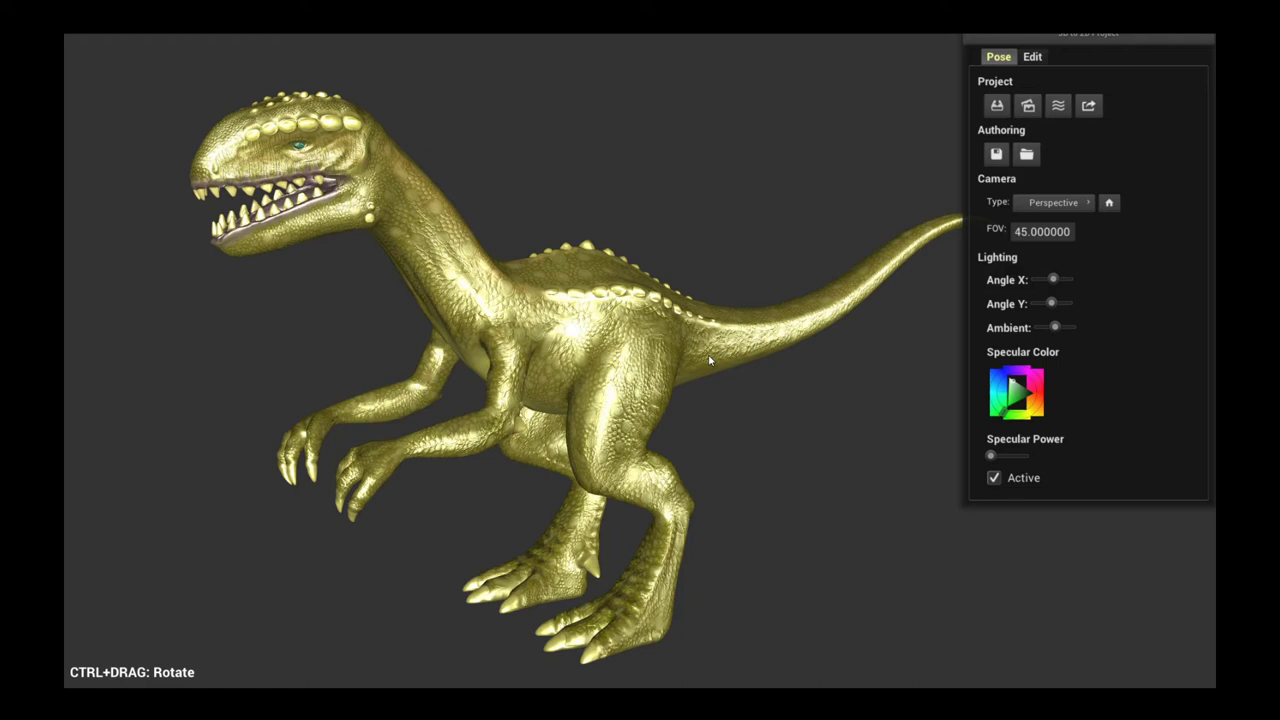
{"action": "left_click", "coordinate": [1020, 203]}
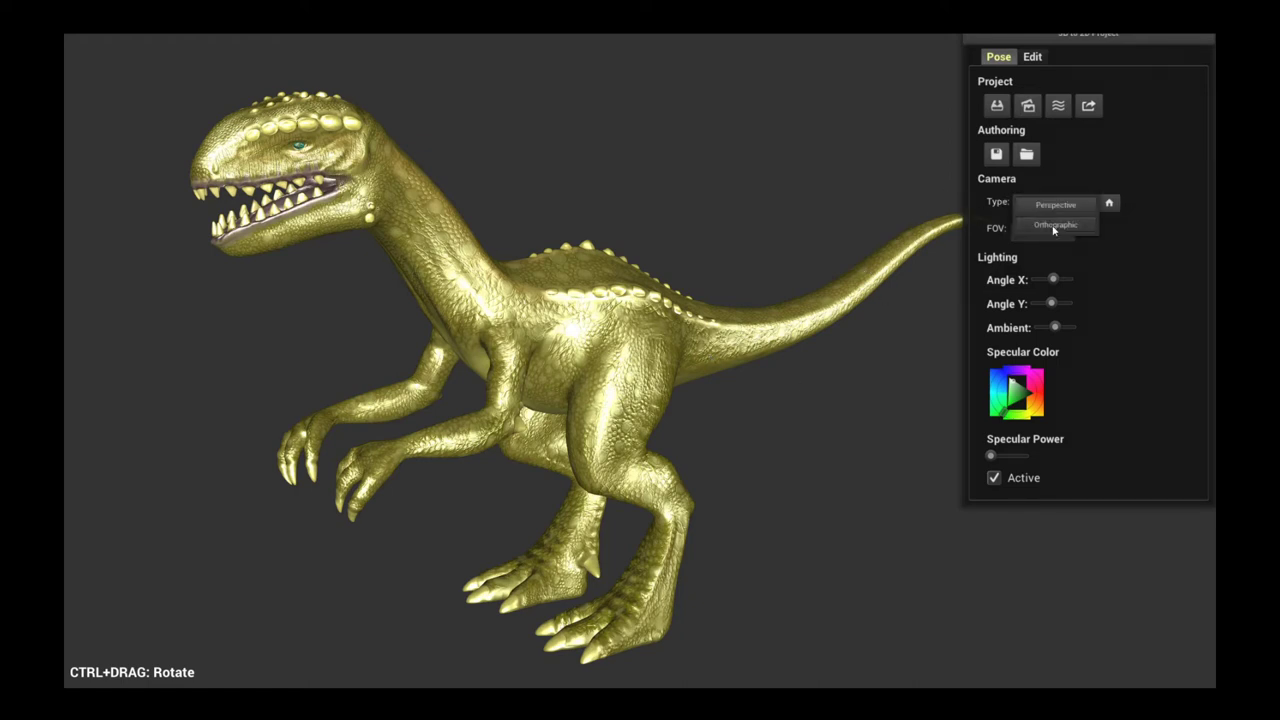
{"action": "left_click", "coordinate": [1054, 229]}
{"action": "left_click", "coordinate": [1046, 206]}
{"action": "left_click", "coordinate": [1050, 214]}
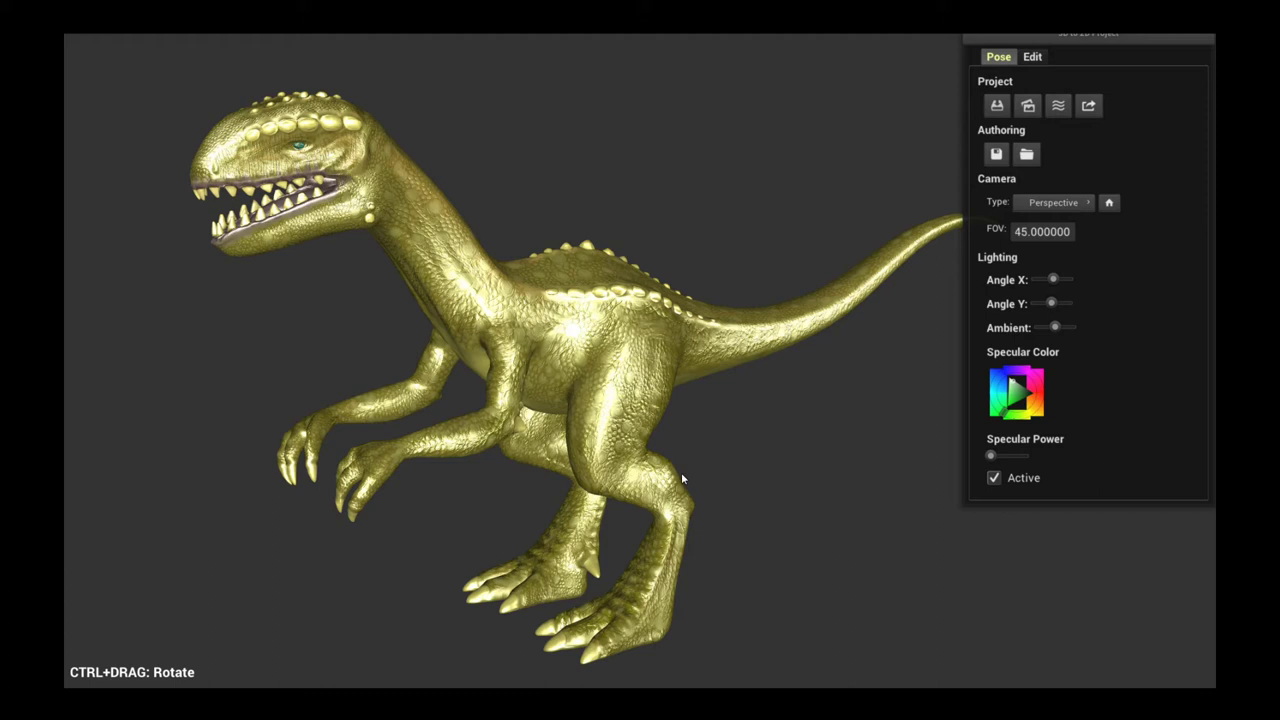
{"action": "left_click_drag", "start_coordinate": [590, 228], "coordinate": [659, 242]}
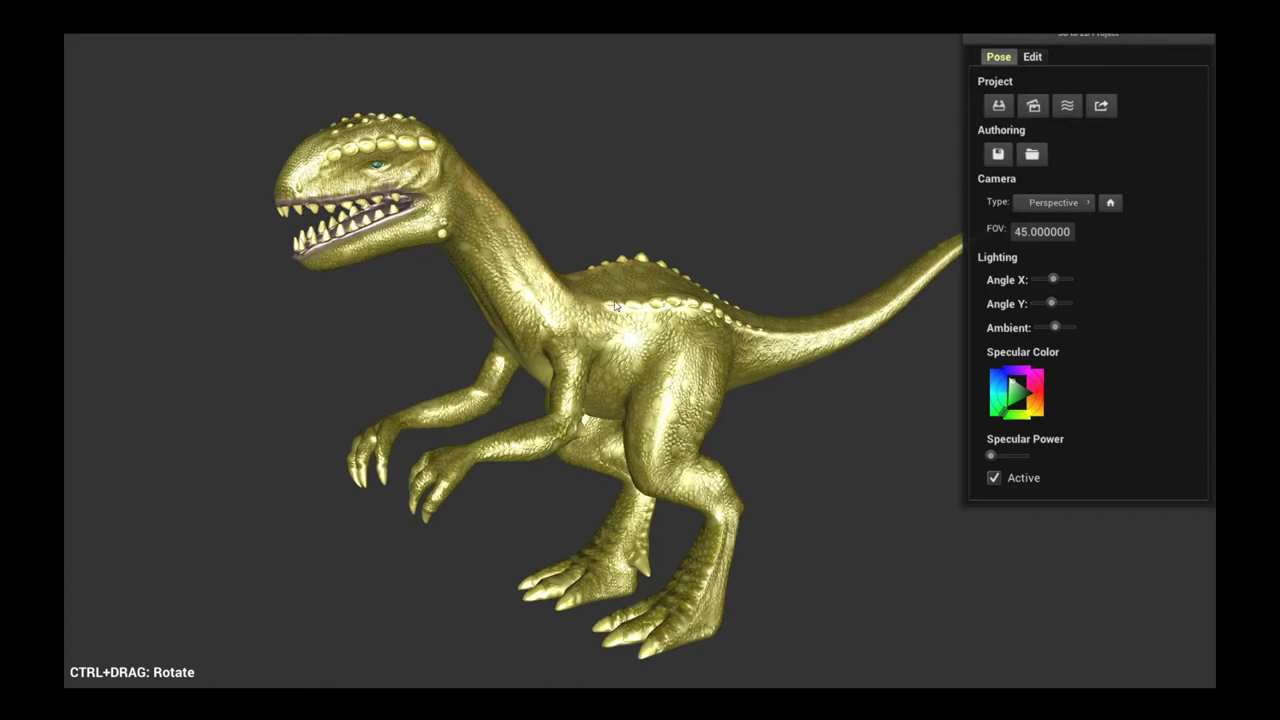
{"action": "left_click", "coordinate": [1034, 60]}
{"action": "scroll", "coordinate": [754, 216], "scroll_direction": "up", "scroll_amount": 2}
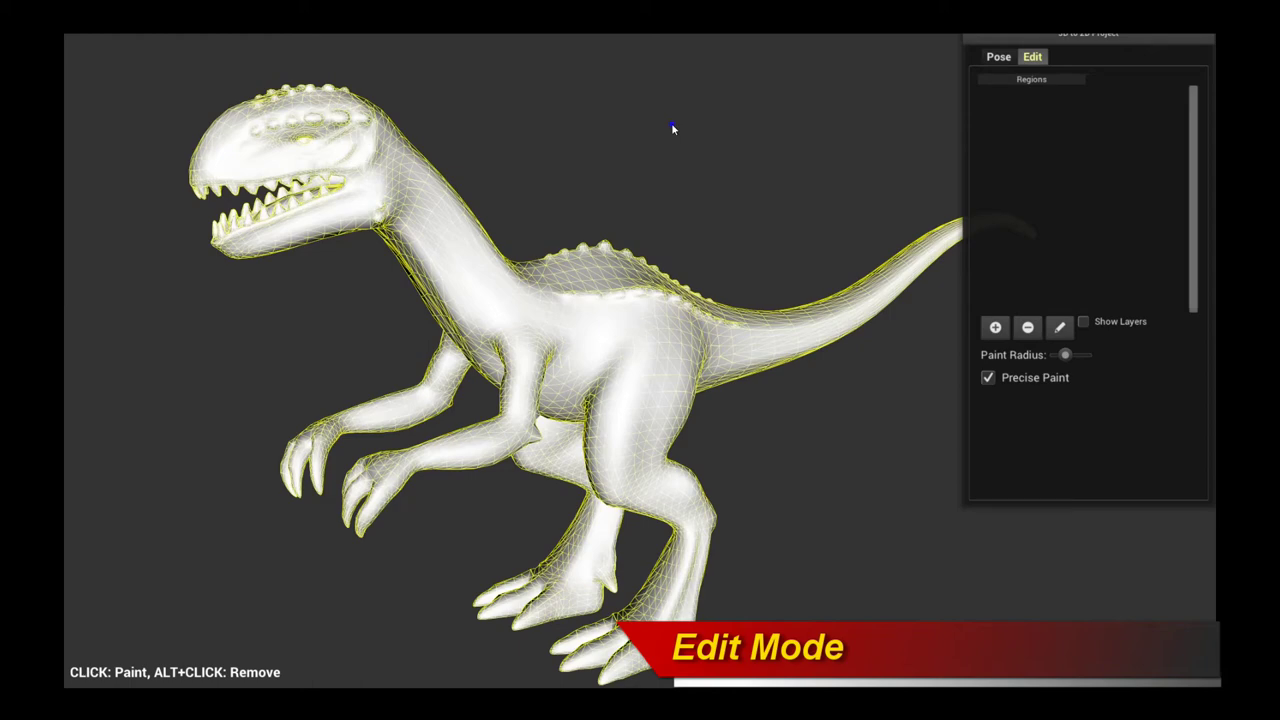
- Add a region named head
{"action": "left_click", "coordinate": [995, 329]}
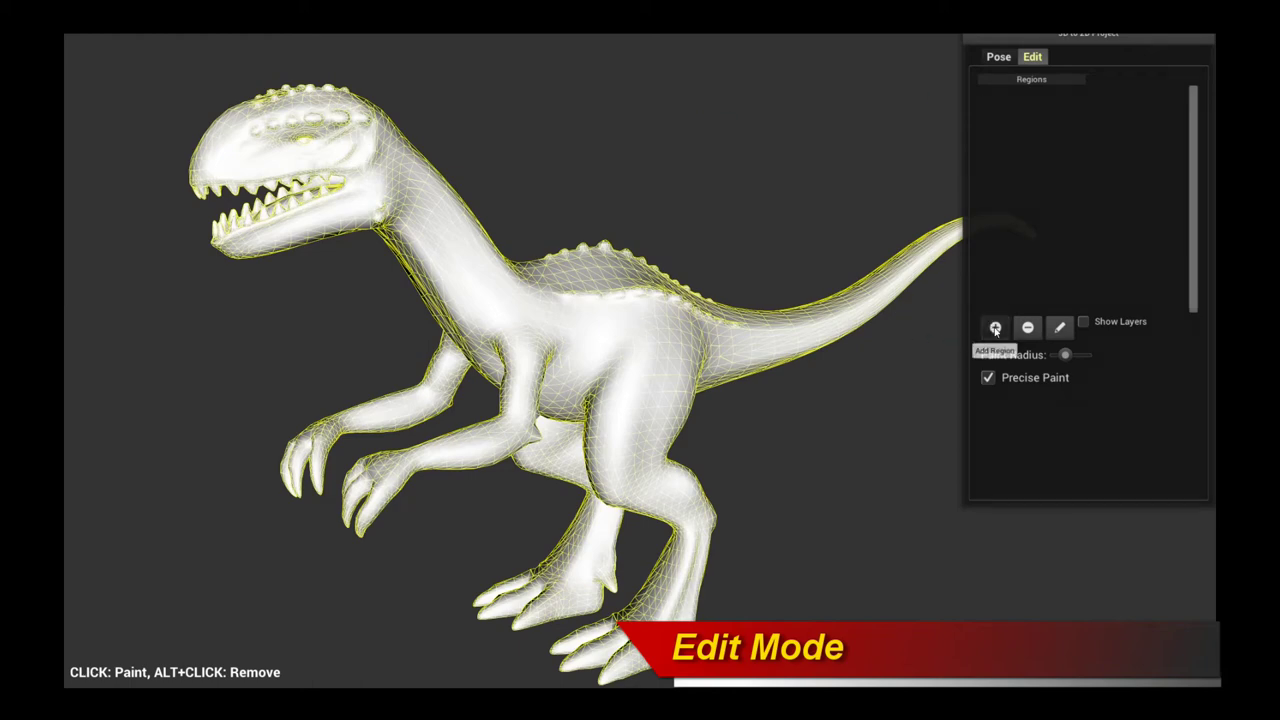
{"action": "left_click", "coordinate": [678, 342]}
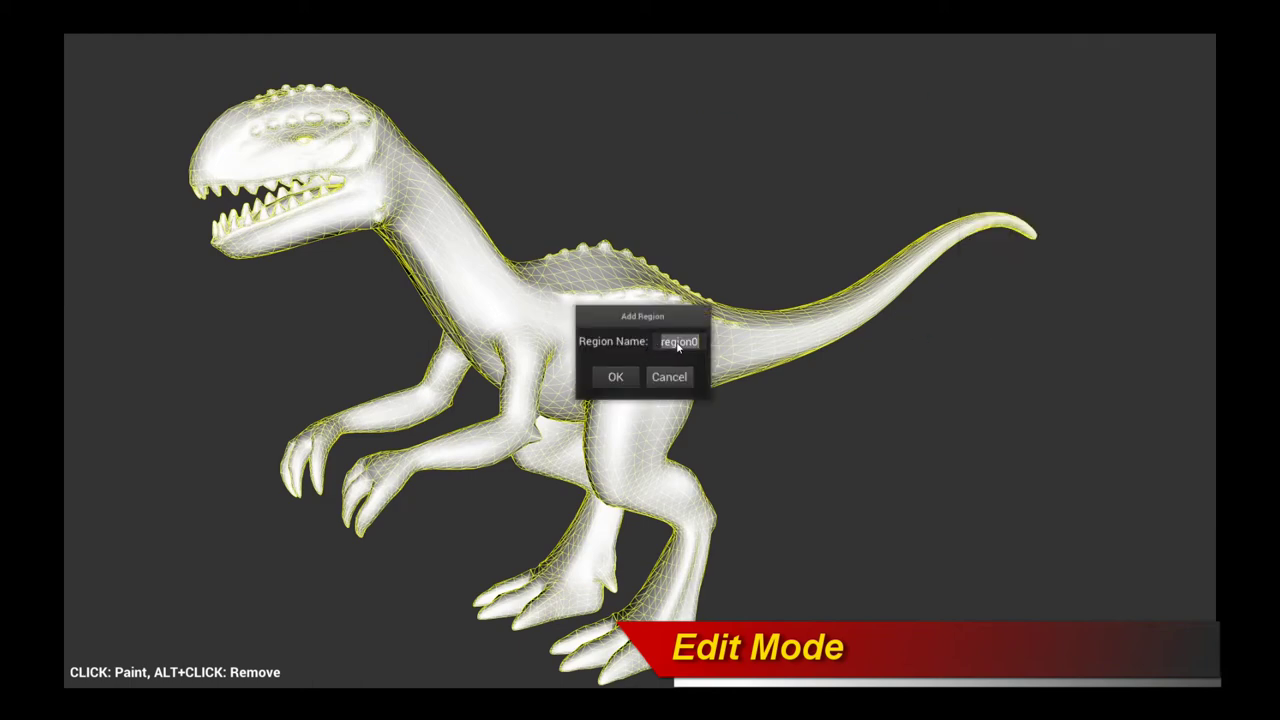
{"action": "type", "text": "head"}
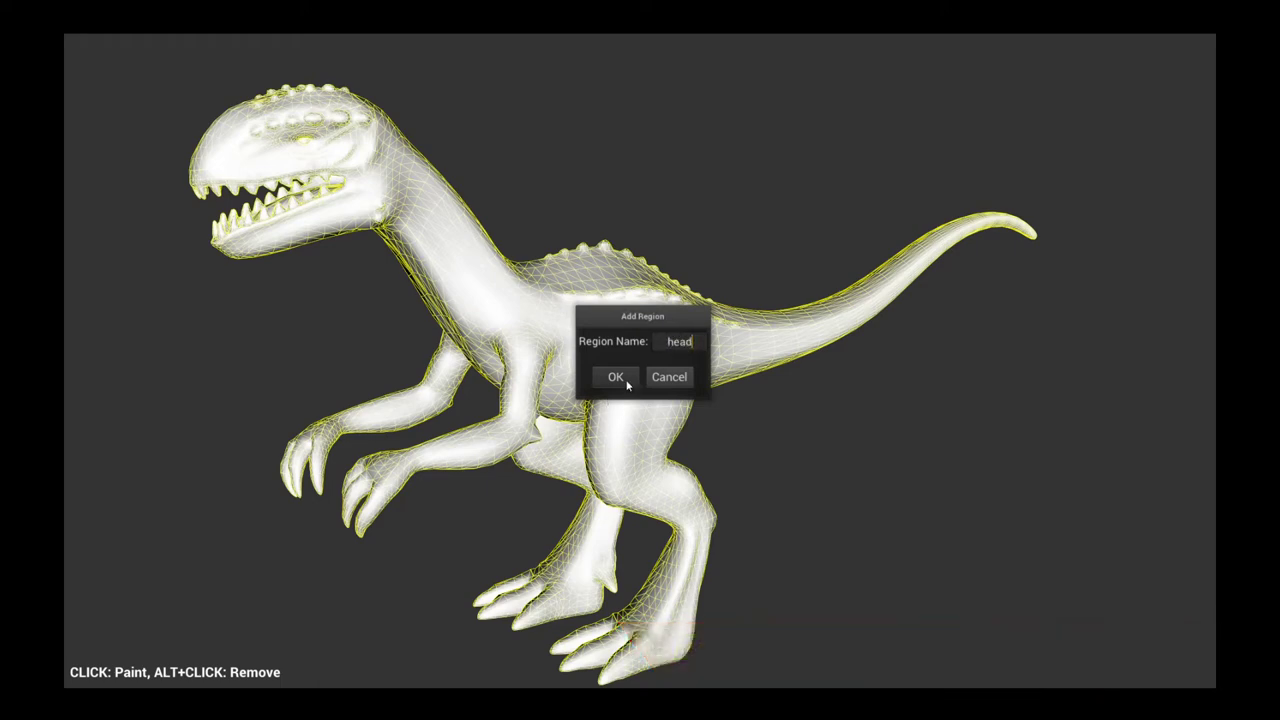
{"action": "left_click", "coordinate": [620, 379]}
- Add a second region and name it torso
{"action": "left_click", "coordinate": [995, 328]}
{"action": "left_click", "coordinate": [680, 341]}
{"action": "type", "text": "torso"}
- Add the torso region and paint the top and lower head into the head region
{"action": "left_click", "coordinate": [622, 381]}
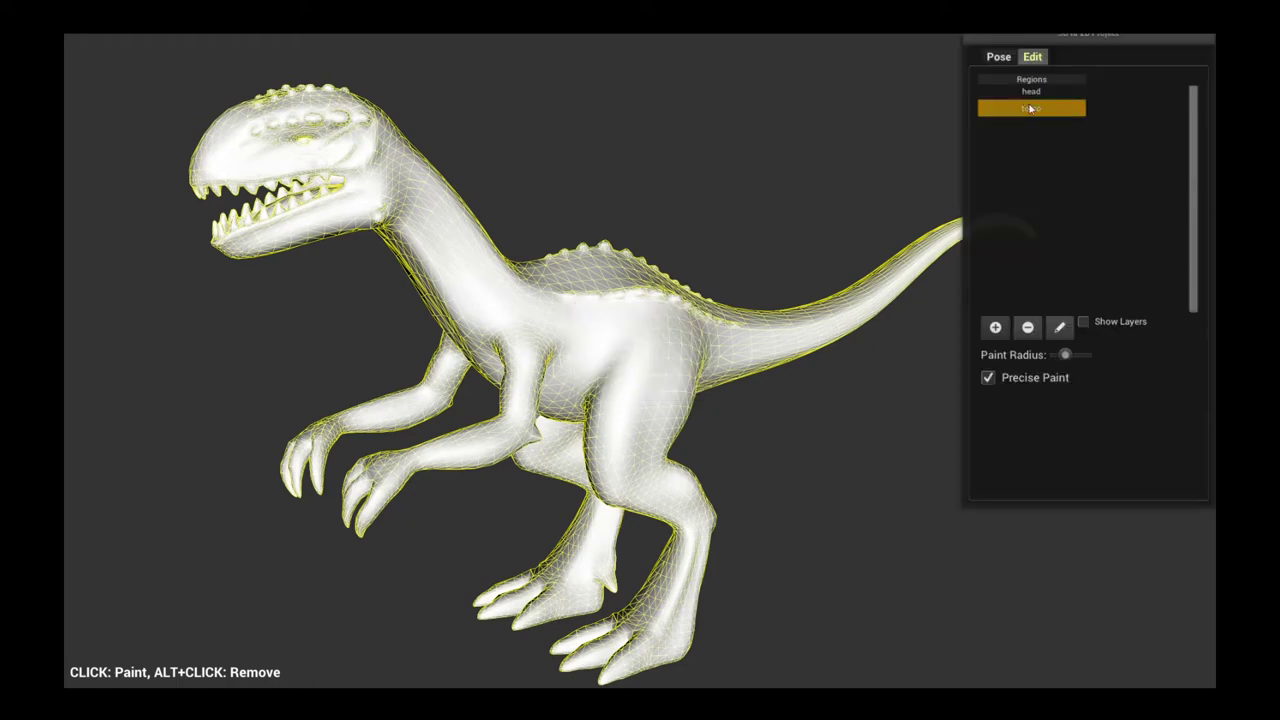
{"action": "left_click", "coordinate": [1033, 92]}
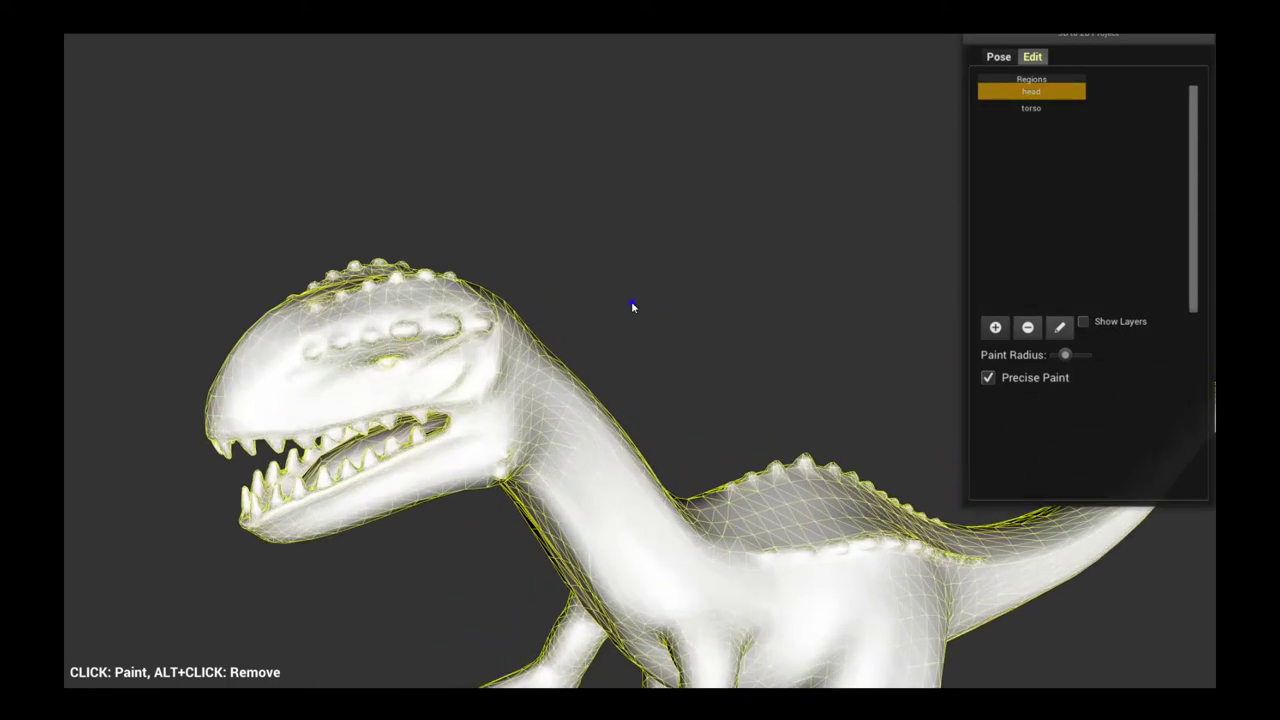
{"action": "mouse_move", "coordinate": [376, 315]}
{"action": "left_mouse_down"}
{"action": "mouse_move", "coordinate": [301, 360]}
{"action": "mouse_move", "coordinate": [391, 309]}
{"action": "mouse_move", "coordinate": [329, 344]}
{"action": "mouse_move", "coordinate": [350, 317]}
{"action": "mouse_move", "coordinate": [305, 338]}
{"action": "mouse_move", "coordinate": [280, 390]}
{"action": "mouse_move", "coordinate": [356, 346]}
{"action": "mouse_move", "coordinate": [300, 377]}
{"action": "mouse_move", "coordinate": [331, 338]}
{"action": "mouse_move", "coordinate": [288, 377]}
{"action": "mouse_move", "coordinate": [313, 345]}
{"action": "mouse_move", "coordinate": [260, 375]}
{"action": "mouse_move", "coordinate": [245, 359]}
{"action": "mouse_move", "coordinate": [360, 291]}
{"action": "mouse_move", "coordinate": [294, 343]}
{"action": "mouse_move", "coordinate": [334, 310]}
{"action": "mouse_move", "coordinate": [453, 292]}
{"action": "mouse_move", "coordinate": [414, 299]}
{"action": "mouse_move", "coordinate": [369, 275]}
{"action": "left_mouse_up"}
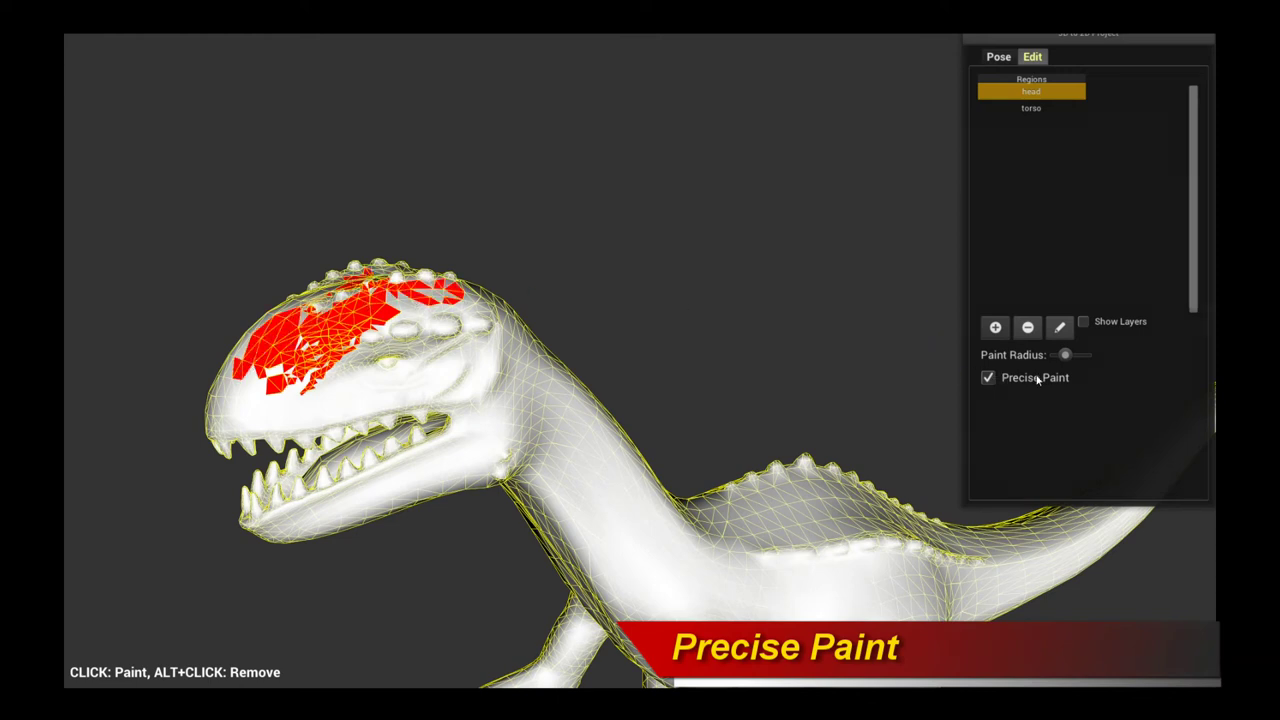
{"action": "mouse_move", "coordinate": [325, 393]}
{"action": "left_mouse_down"}
{"action": "mouse_move", "coordinate": [275, 420]}
{"action": "mouse_move", "coordinate": [362, 412]}
{"action": "mouse_move", "coordinate": [340, 400]}
{"action": "mouse_move", "coordinate": [416, 400]}
{"action": "mouse_move", "coordinate": [382, 400]}
{"action": "mouse_move", "coordinate": [360, 382]}
{"action": "mouse_move", "coordinate": [403, 350]}
{"action": "mouse_move", "coordinate": [392, 370]}
{"action": "mouse_move", "coordinate": [357, 375]}
{"action": "mouse_move", "coordinate": [373, 364]}
{"action": "mouse_move", "coordinate": [359, 349]}
{"action": "left_mouse_up"}
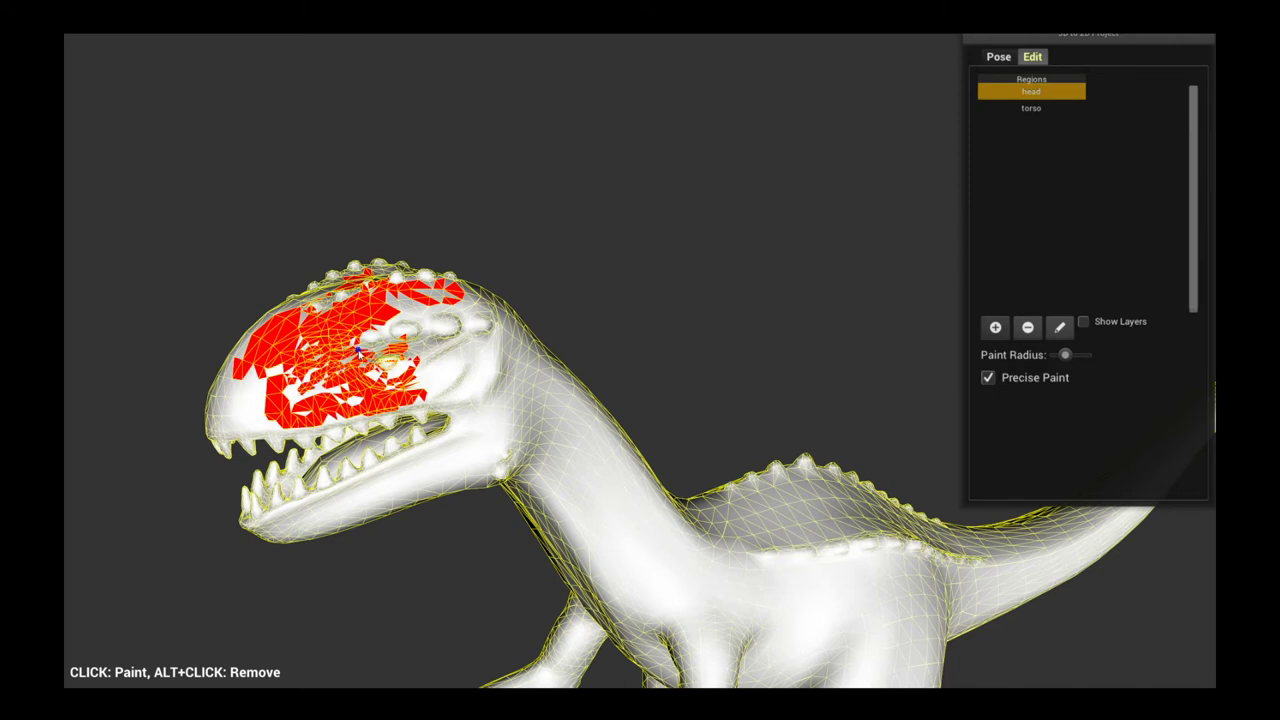
- Turn off Precise Paint, enlarge the brush radius and paint the rest of the head, jaws and teeth
{"action": "left_click", "coordinate": [994, 382]}
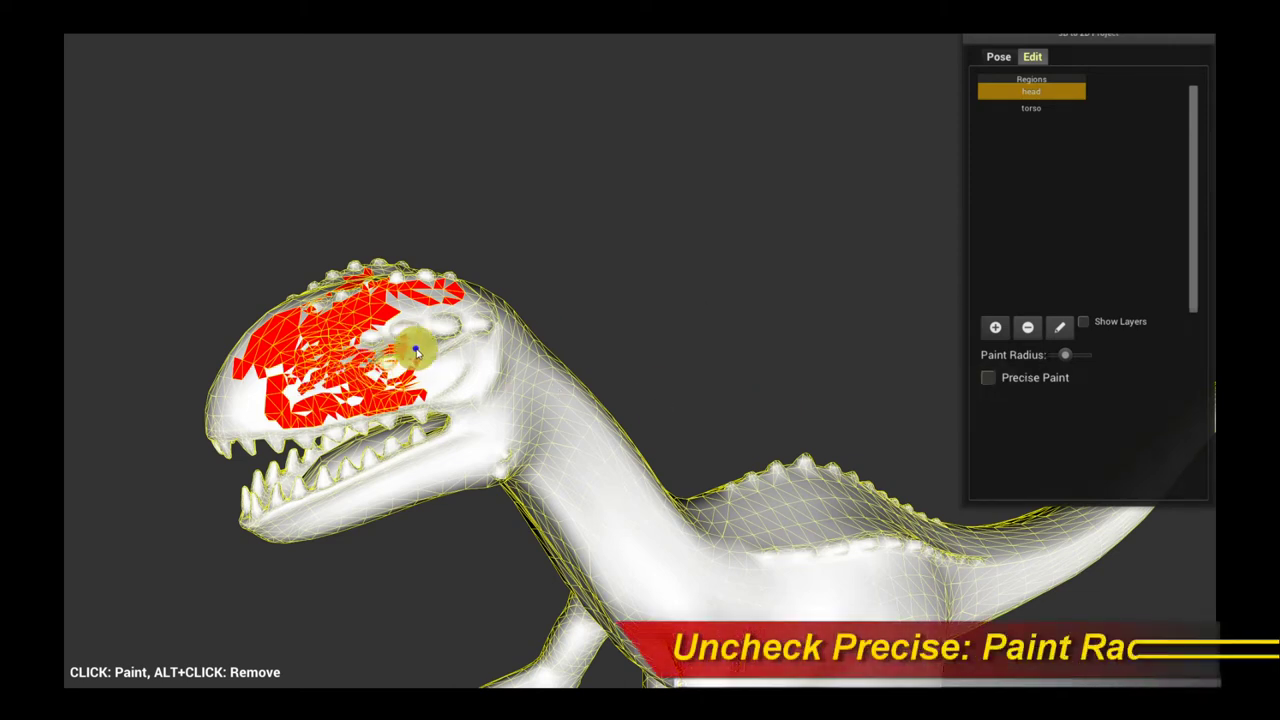
{"action": "left_click_drag", "start_coordinate": [1078, 352], "coordinate": [1070, 354]}
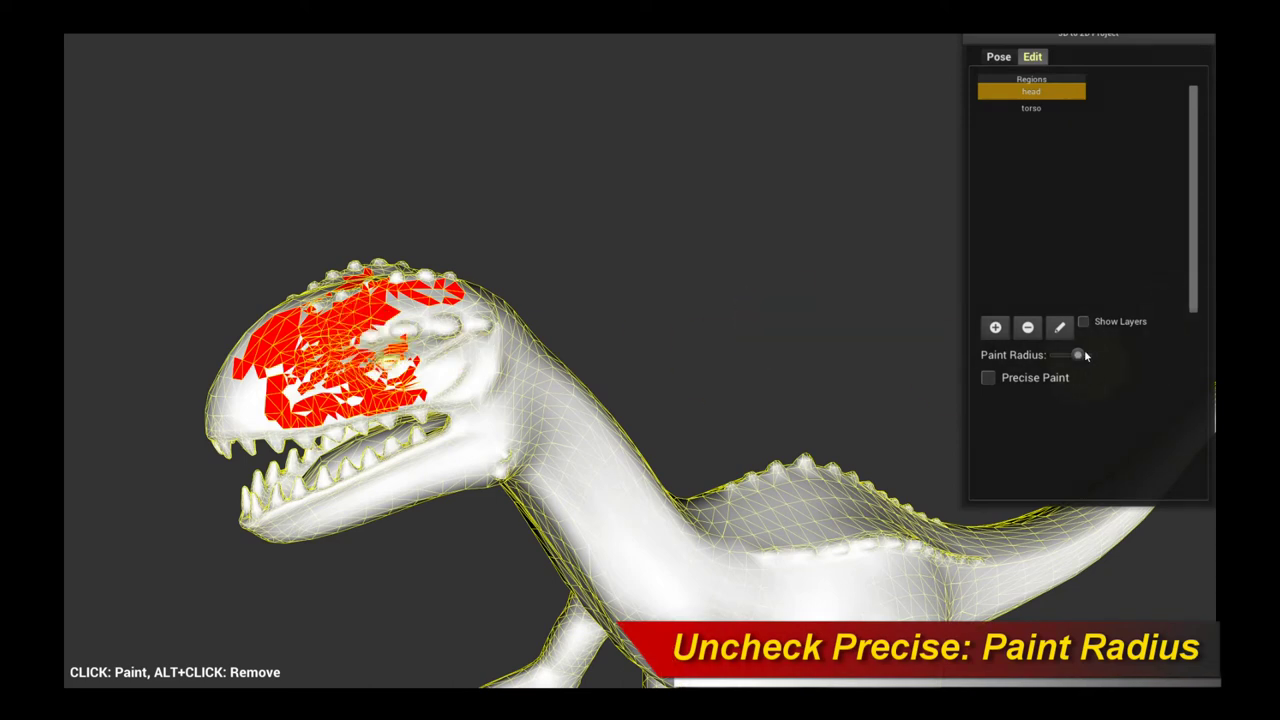
{"action": "mouse_move", "coordinate": [366, 343]}
{"action": "left_mouse_down"}
{"action": "mouse_move", "coordinate": [400, 325]}
{"action": "mouse_move", "coordinate": [355, 313]}
{"action": "mouse_move", "coordinate": [362, 291]}
{"action": "mouse_move", "coordinate": [304, 310]}
{"action": "mouse_move", "coordinate": [251, 357]}
{"action": "mouse_move", "coordinate": [231, 400]}
{"action": "mouse_move", "coordinate": [333, 383]}
{"action": "mouse_move", "coordinate": [251, 470]}
{"action": "mouse_move", "coordinate": [317, 481]}
{"action": "mouse_move", "coordinate": [404, 426]}
{"action": "mouse_move", "coordinate": [330, 428]}
{"action": "mouse_move", "coordinate": [382, 475]}
{"action": "mouse_move", "coordinate": [404, 363]}
{"action": "mouse_move", "coordinate": [441, 321]}
{"action": "mouse_move", "coordinate": [395, 296]}
{"action": "mouse_move", "coordinate": [302, 279]}
{"action": "mouse_move", "coordinate": [395, 279]}
{"action": "mouse_move", "coordinate": [486, 300]}
{"action": "mouse_move", "coordinate": [443, 373]}
{"action": "mouse_move", "coordinate": [458, 446]}
{"action": "mouse_move", "coordinate": [500, 336]}
{"action": "mouse_move", "coordinate": [514, 350]}
{"action": "mouse_move", "coordinate": [480, 455]}
{"action": "left_mouse_up"}
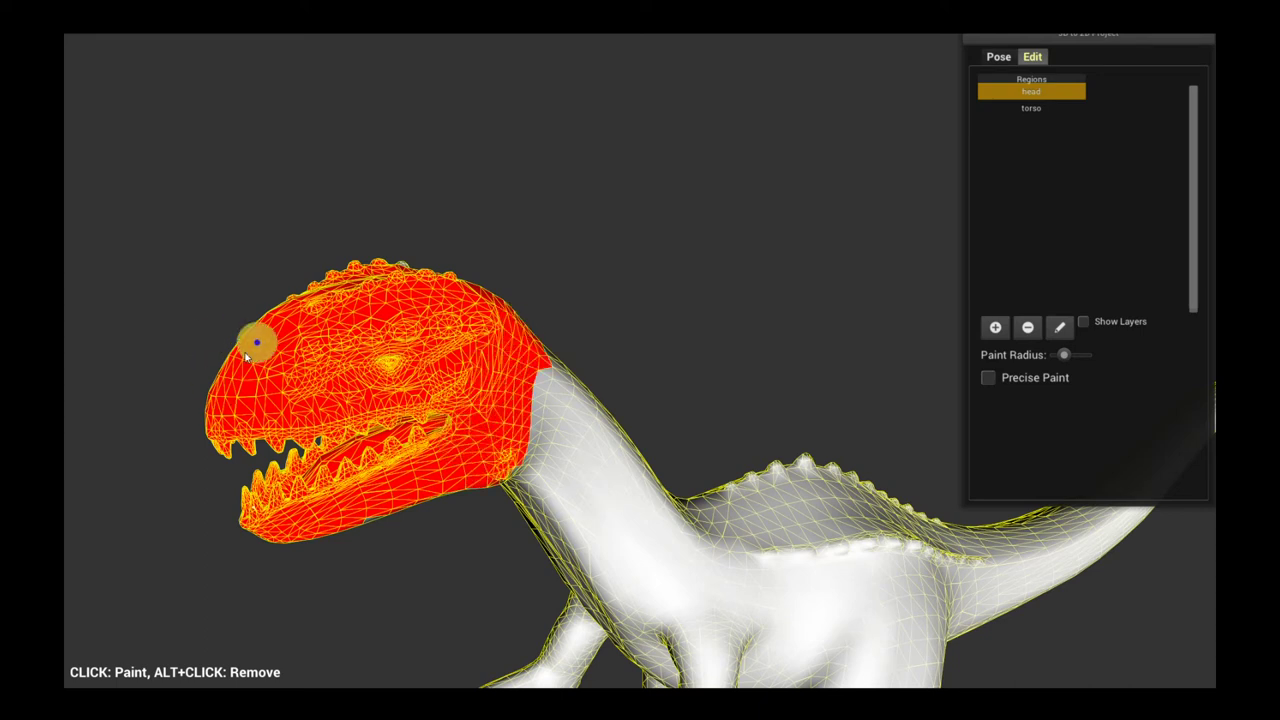
{"action": "left_click", "coordinate": [1031, 108]}
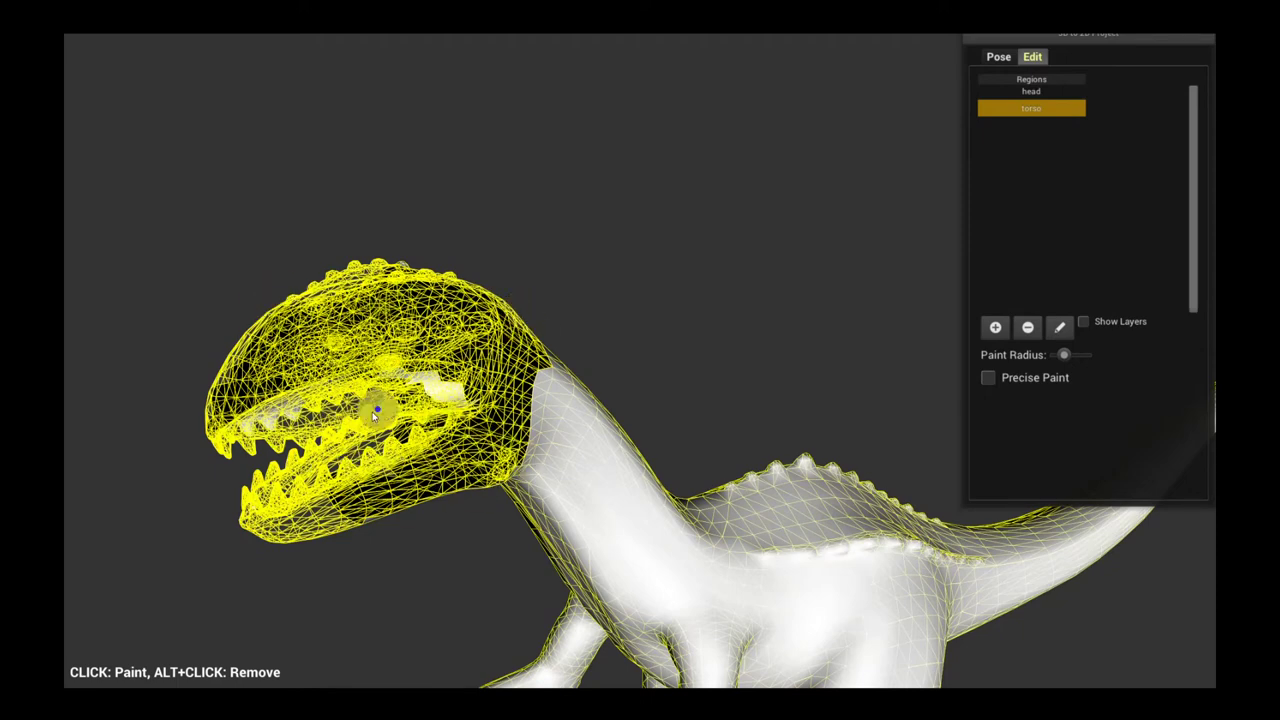
- Paint the neck, back and tail into the torso region
{"action": "left_click_drag", "start_coordinate": [749, 377], "coordinate": [689, 323]}
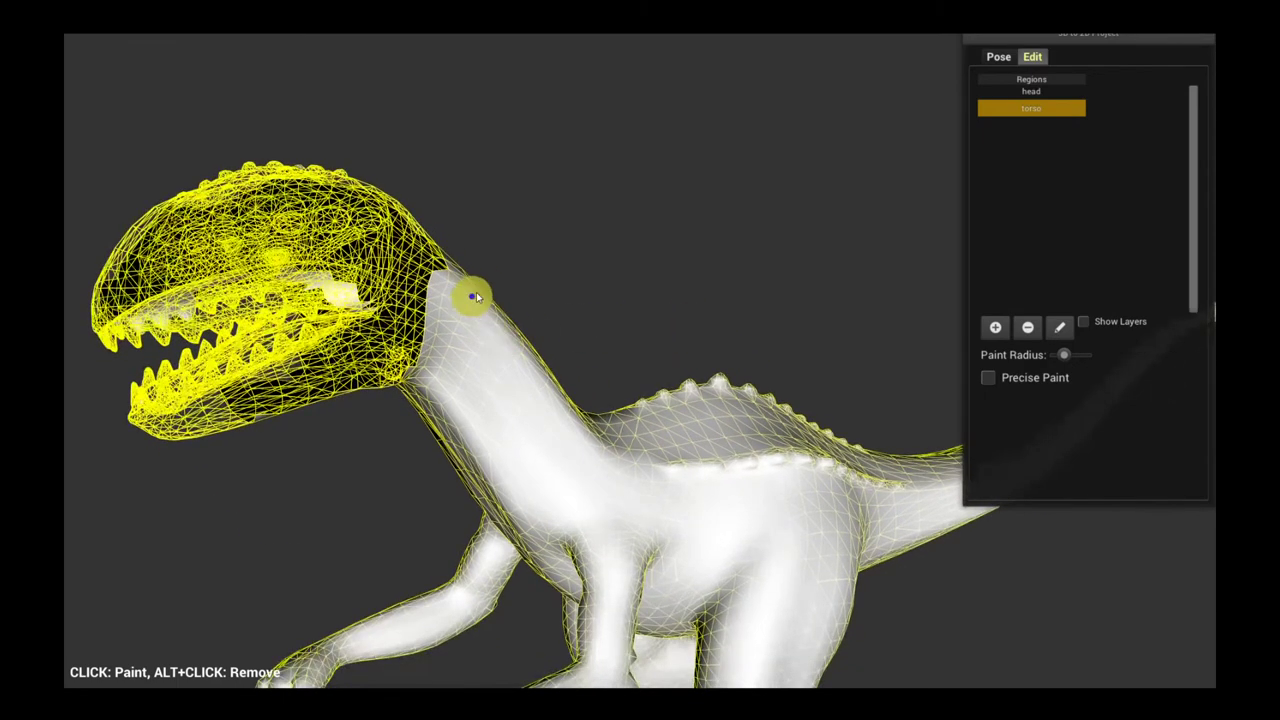
{"action": "mouse_move", "coordinate": [463, 280]}
{"action": "left_mouse_down"}
{"action": "mouse_move", "coordinate": [434, 392]}
{"action": "mouse_move", "coordinate": [503, 361]}
{"action": "mouse_move", "coordinate": [532, 379]}
{"action": "mouse_move", "coordinate": [487, 418]}
{"action": "mouse_move", "coordinate": [439, 411]}
{"action": "mouse_move", "coordinate": [498, 483]}
{"action": "mouse_move", "coordinate": [546, 419]}
{"action": "mouse_move", "coordinate": [676, 421]}
{"action": "mouse_move", "coordinate": [645, 410]}
{"action": "mouse_move", "coordinate": [747, 392]}
{"action": "mouse_move", "coordinate": [806, 446]}
{"action": "mouse_move", "coordinate": [602, 509]}
{"action": "mouse_move", "coordinate": [560, 496]}
{"action": "mouse_move", "coordinate": [486, 245]}
{"action": "mouse_move", "coordinate": [443, 257]}
{"action": "mouse_move", "coordinate": [344, 325]}
{"action": "mouse_move", "coordinate": [252, 316]}
{"action": "mouse_move", "coordinate": [260, 347]}
{"action": "mouse_move", "coordinate": [331, 305]}
{"action": "mouse_move", "coordinate": [458, 318]}
{"action": "mouse_move", "coordinate": [608, 275]}
{"action": "mouse_move", "coordinate": [530, 262]}
{"action": "mouse_move", "coordinate": [559, 348]}
{"action": "mouse_move", "coordinate": [432, 356]}
{"action": "mouse_move", "coordinate": [379, 412]}
{"action": "mouse_move", "coordinate": [434, 347]}
{"action": "mouse_move", "coordinate": [559, 336]}
{"action": "mouse_move", "coordinate": [596, 286]}
{"action": "mouse_move", "coordinate": [621, 407]}
{"action": "mouse_move", "coordinate": [664, 327]}
{"action": "mouse_move", "coordinate": [652, 294]}
{"action": "mouse_move", "coordinate": [679, 365]}
{"action": "mouse_move", "coordinate": [670, 382]}
{"action": "mouse_move", "coordinate": [742, 345]}
{"action": "left_mouse_up"}
{"action": "scroll", "coordinate": [621, 479], "scroll_direction": "up", "scroll_amount": 2}
{"action": "mouse_move", "coordinate": [500, 449]}
{"action": "left_mouse_down"}
{"action": "mouse_move", "coordinate": [486, 403]}
{"action": "mouse_move", "coordinate": [614, 371]}
{"action": "mouse_move", "coordinate": [674, 331]}
{"action": "mouse_move", "coordinate": [806, 284]}
{"action": "mouse_move", "coordinate": [880, 300]}
{"action": "mouse_move", "coordinate": [626, 337]}
{"action": "left_mouse_up"}
- Toggle between the head and torso regions to compare their painted coverage
{"action": "left_click", "coordinate": [1070, 92]}
{"action": "left_click", "coordinate": [1070, 109]}
{"action": "left_click", "coordinate": [1066, 93]}
{"action": "left_click", "coordinate": [1065, 108]}
{"action": "left_click", "coordinate": [1071, 92]}
{"action": "left_click", "coordinate": [1066, 109]}
{"action": "left_click", "coordinate": [1065, 93]}
{"action": "left_click", "coordinate": [1065, 108]}
{"action": "left_click_drag", "start_coordinate": [820, 229], "coordinate": [674, 186]}
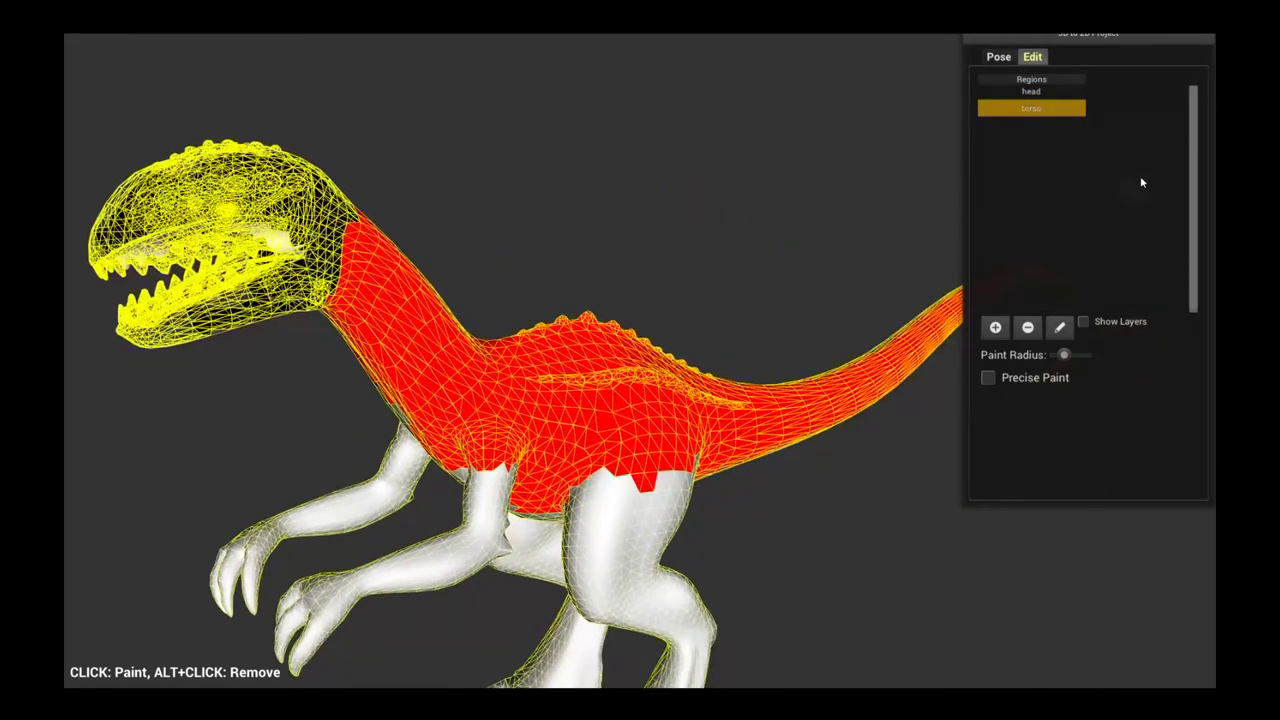
- Recheck head versus torso coverage from a wider angle, then return to Pose mode
{"action": "left_click", "coordinate": [1040, 92]}
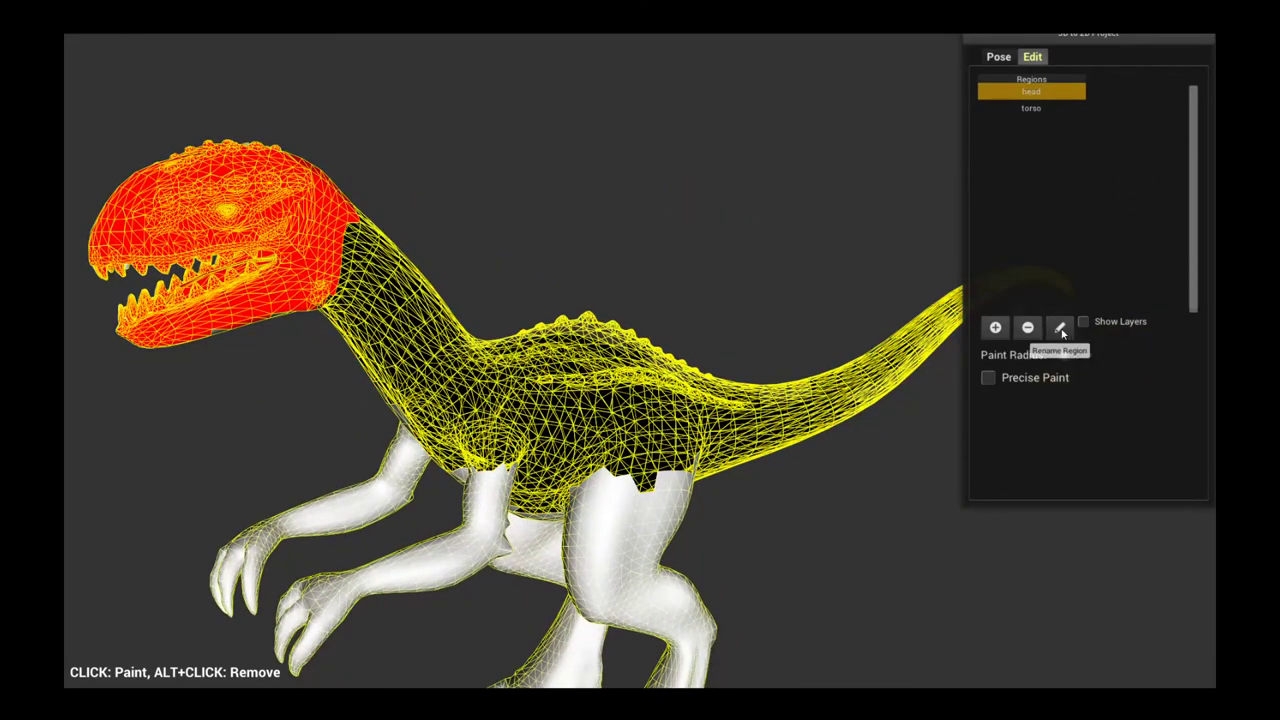
{"action": "left_click", "coordinate": [1042, 108]}
{"action": "left_click", "coordinate": [1042, 92]}
{"action": "left_click", "coordinate": [1042, 108]}
{"action": "left_click", "coordinate": [1040, 92]}
{"action": "left_click", "coordinate": [1034, 108]}
{"action": "left_click", "coordinate": [1034, 93]}
{"action": "left_click", "coordinate": [1034, 108]}
{"action": "left_click", "coordinate": [1034, 93]}
{"action": "left_click_drag", "start_coordinate": [800, 258], "coordinate": [889, 163]}
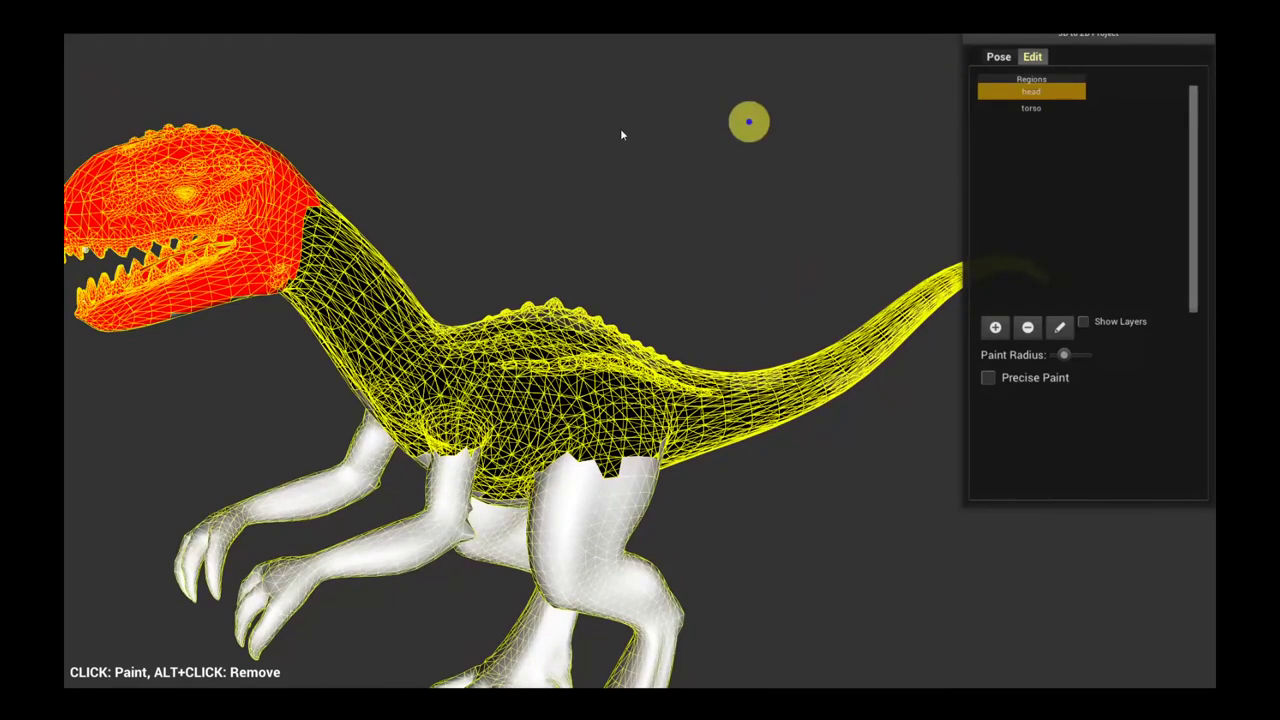
{"action": "left_click", "coordinate": [712, 236]}
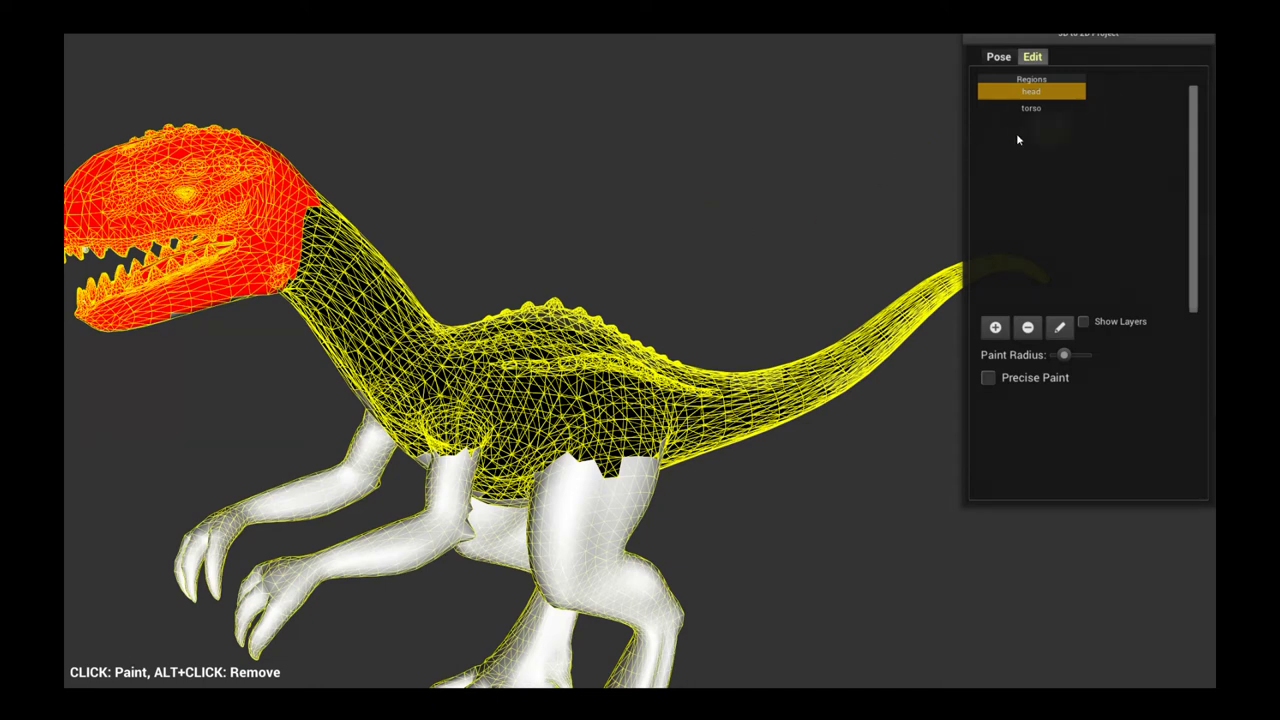
{"action": "left_click", "coordinate": [998, 57]}
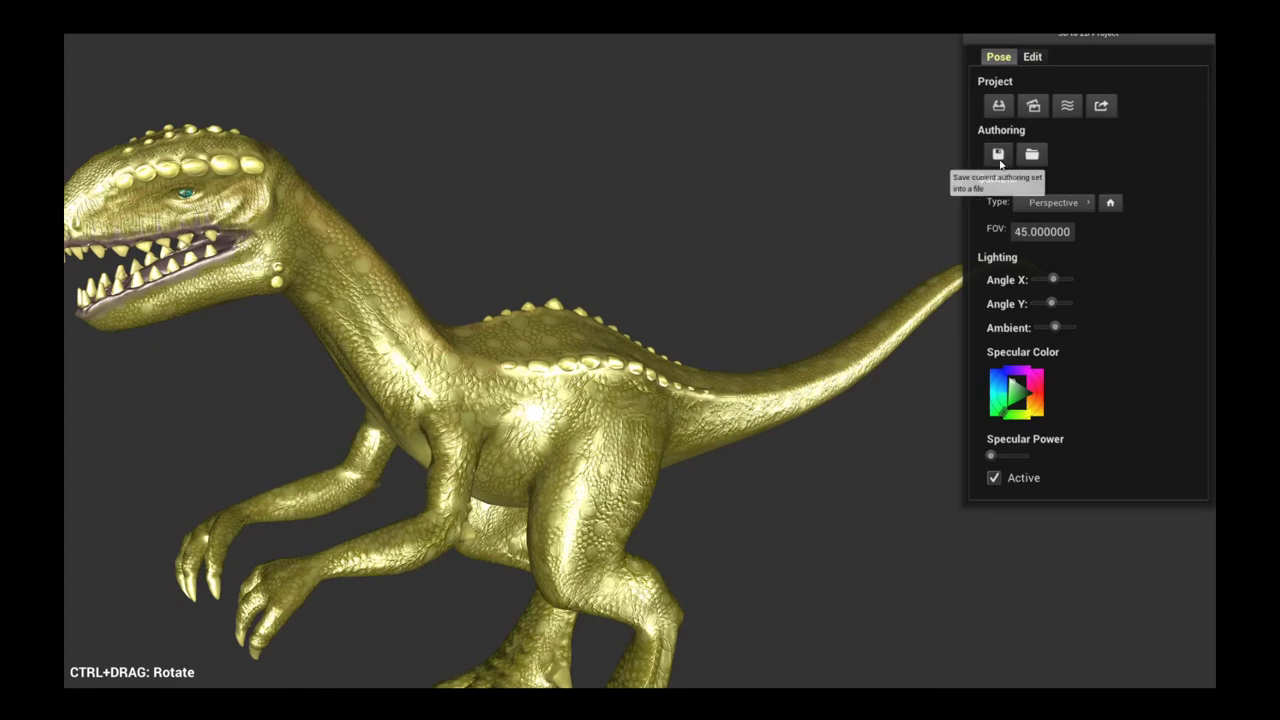
- Load the dino.c3set authoring set from the dino folder instead of saving
{"action": "left_click", "coordinate": [997, 155]}
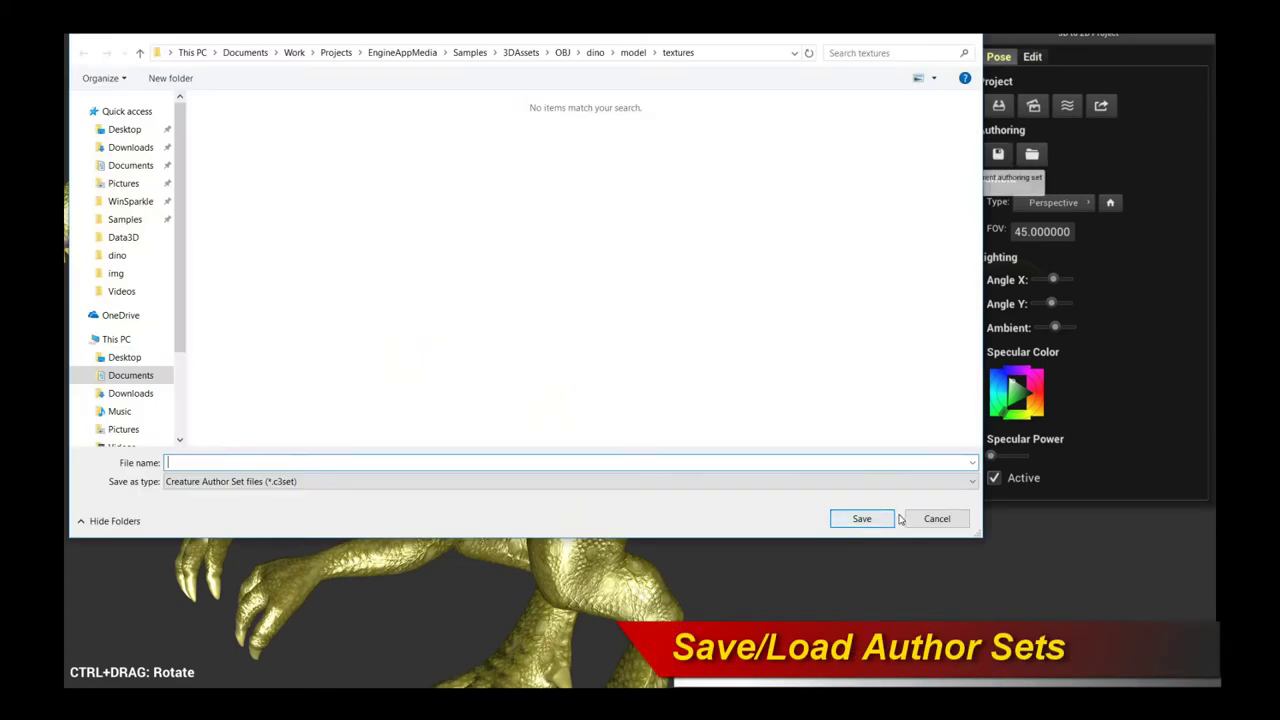
{"action": "left_click", "coordinate": [937, 518]}
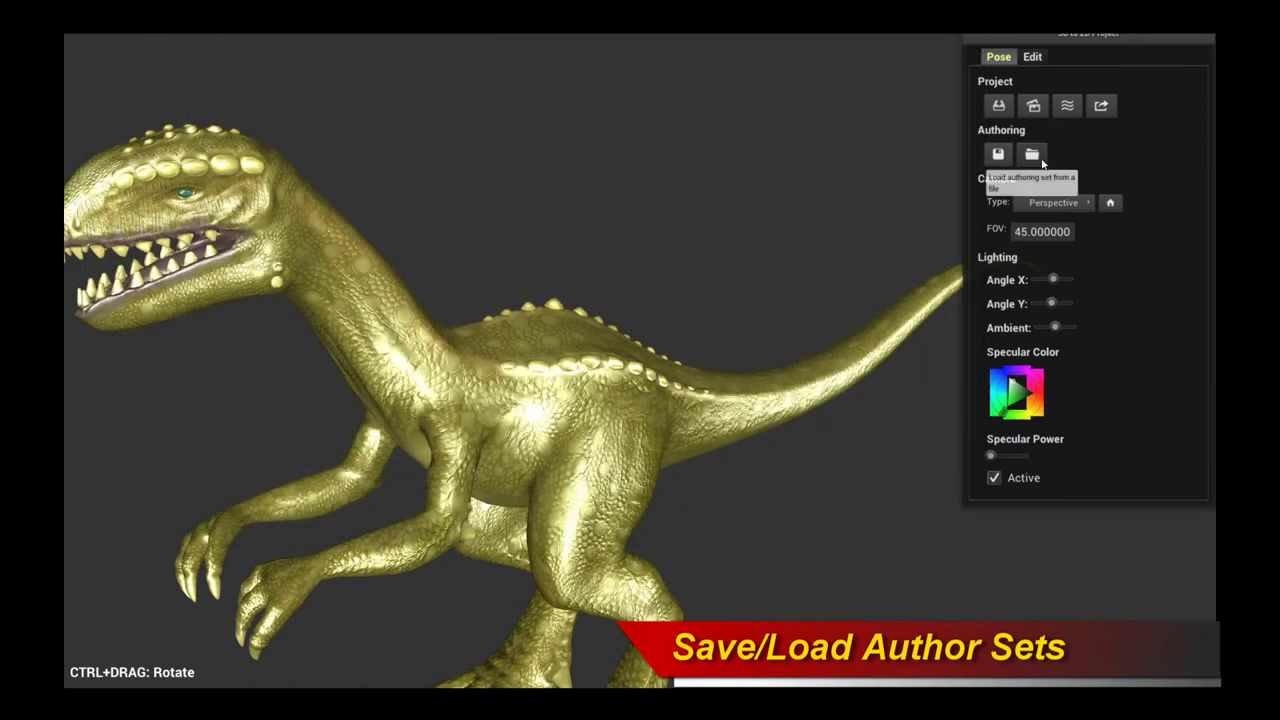
{"action": "left_click", "coordinate": [1041, 160]}
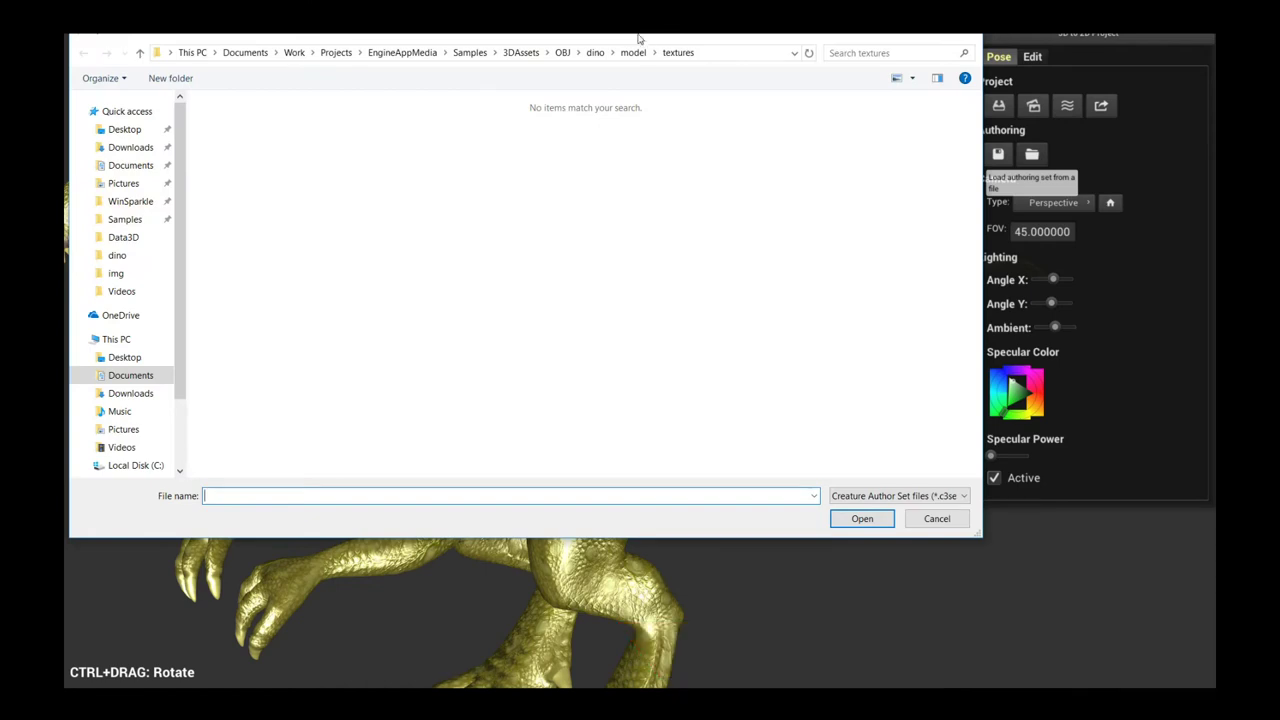
{"action": "left_click", "coordinate": [595, 52]}
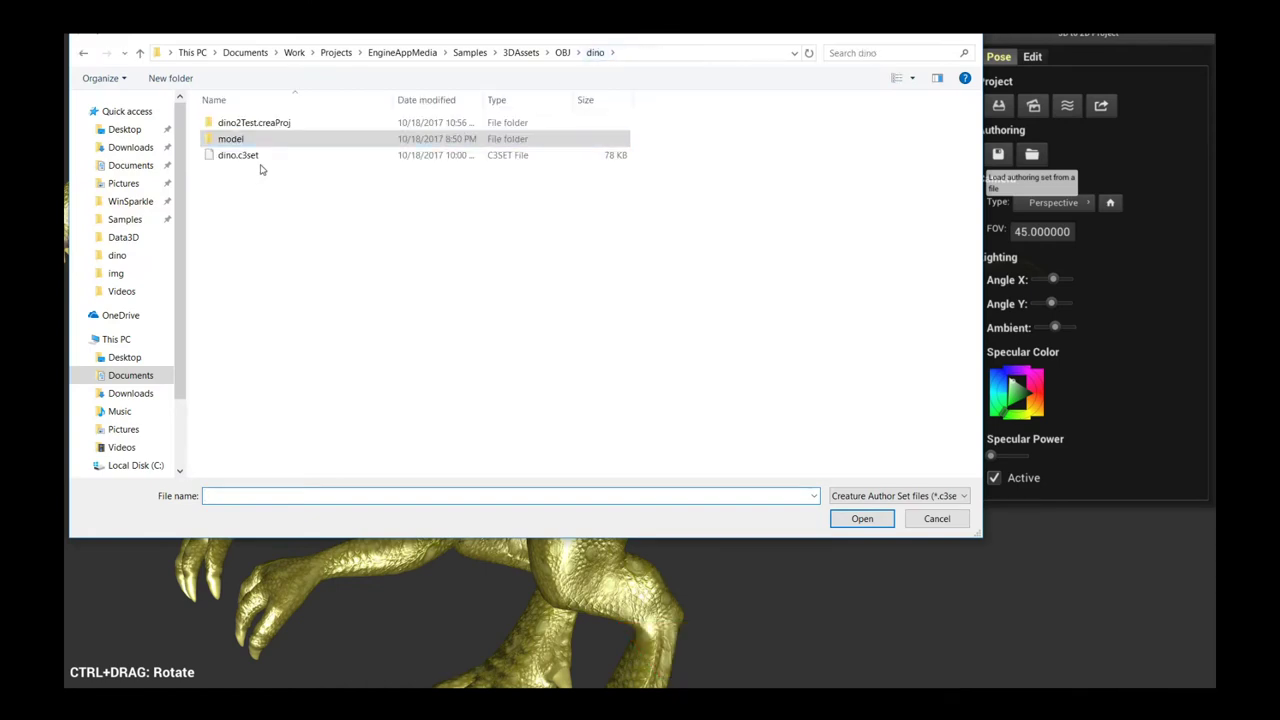
{"action": "double_click", "coordinate": [253, 158]}
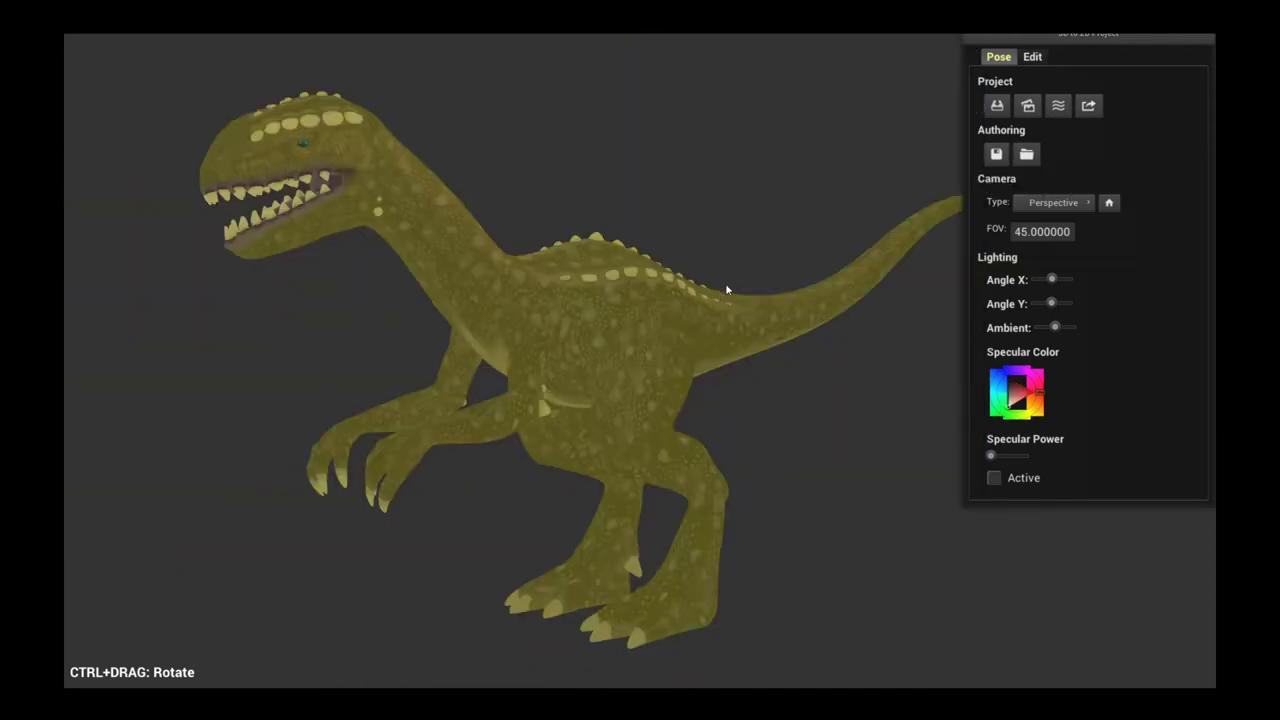
- Activate Specular Power lighting and frame the dinosaur's head for region checking
{"action": "left_click", "coordinate": [994, 478]}
{"action": "left_click_drag", "start_coordinate": [843, 339], "coordinate": [951, 94]}
{"action": "left_click", "coordinate": [1033, 57]}
{"action": "left_click_drag", "start_coordinate": [804, 189], "coordinate": [603, 181]}
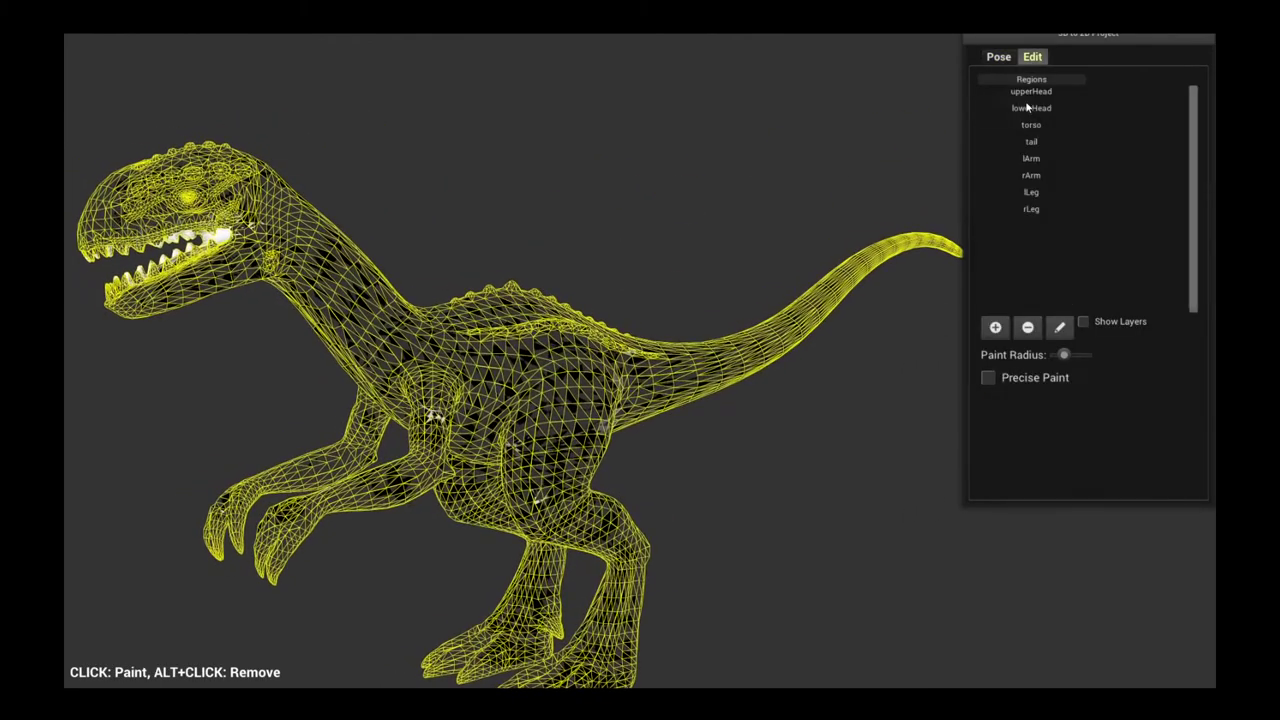
- Cycle through the upperHead, lowerHead, torso, tail, lArm, rArm, lLeg and rLeg regions on the mesh
{"action": "left_click", "coordinate": [1041, 93]}
{"action": "left_click", "coordinate": [1041, 108]}
{"action": "left_click", "coordinate": [1041, 125]}
{"action": "left_click", "coordinate": [1043, 141]}
{"action": "left_click", "coordinate": [1048, 158]}
{"action": "left_click", "coordinate": [1052, 175]}
{"action": "left_click", "coordinate": [1050, 192]}
{"action": "left_click", "coordinate": [1047, 209]}
{"action": "left_click", "coordinate": [1053, 192]}
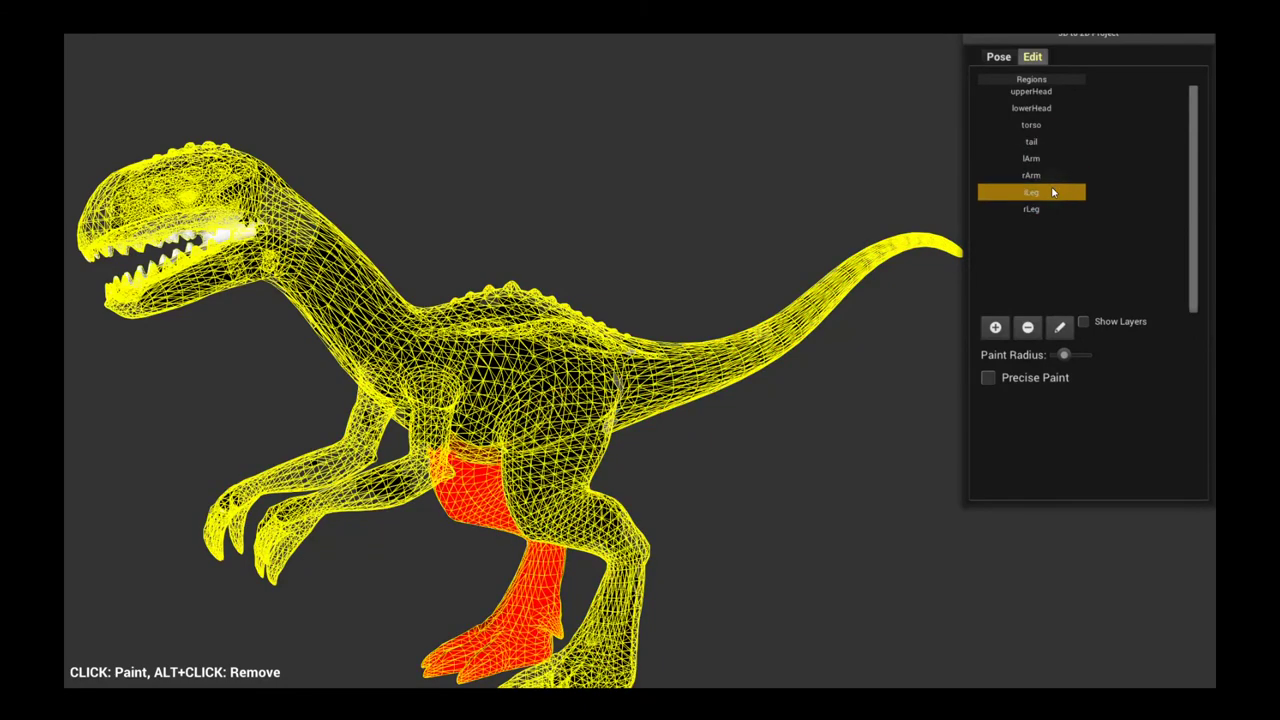
{"action": "left_click", "coordinate": [1053, 175]}
{"action": "left_click", "coordinate": [1053, 142]}
{"action": "left_click", "coordinate": [1051, 125]}
{"action": "left_click", "coordinate": [1051, 93]}
{"action": "left_click", "coordinate": [1051, 108]}
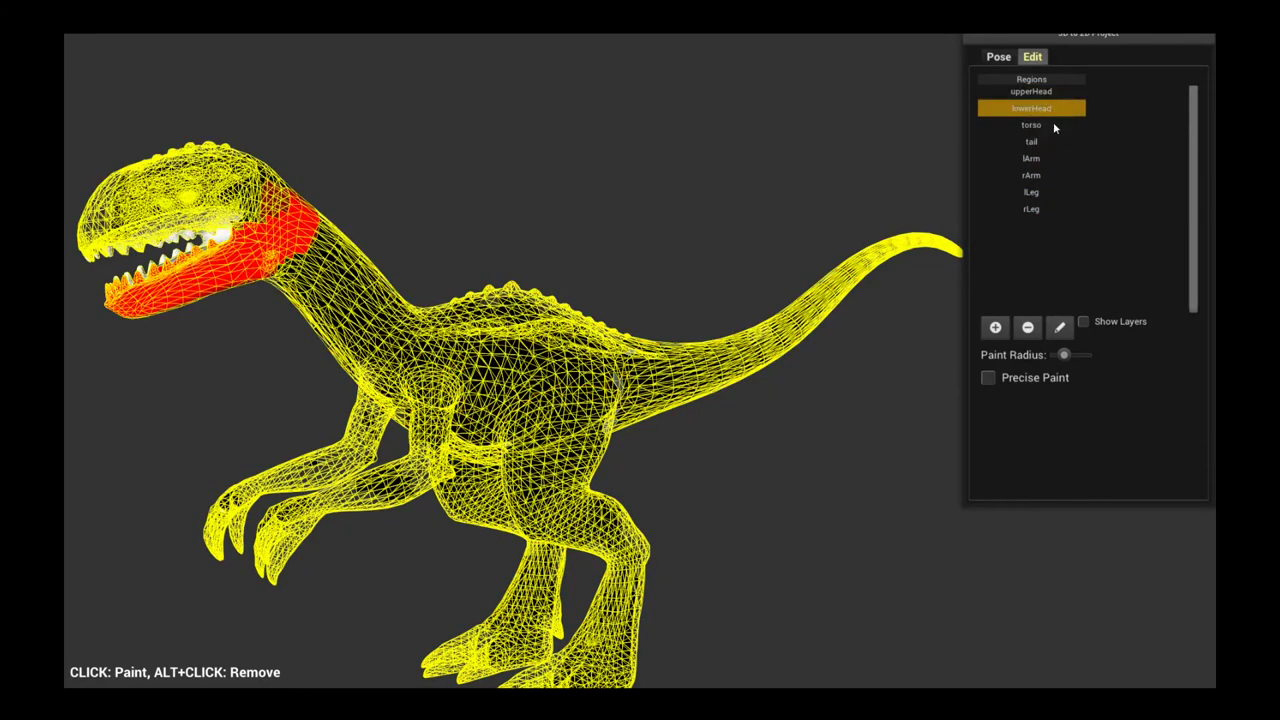
{"action": "left_click", "coordinate": [1050, 126]}
{"action": "left_click", "coordinate": [1051, 143]}
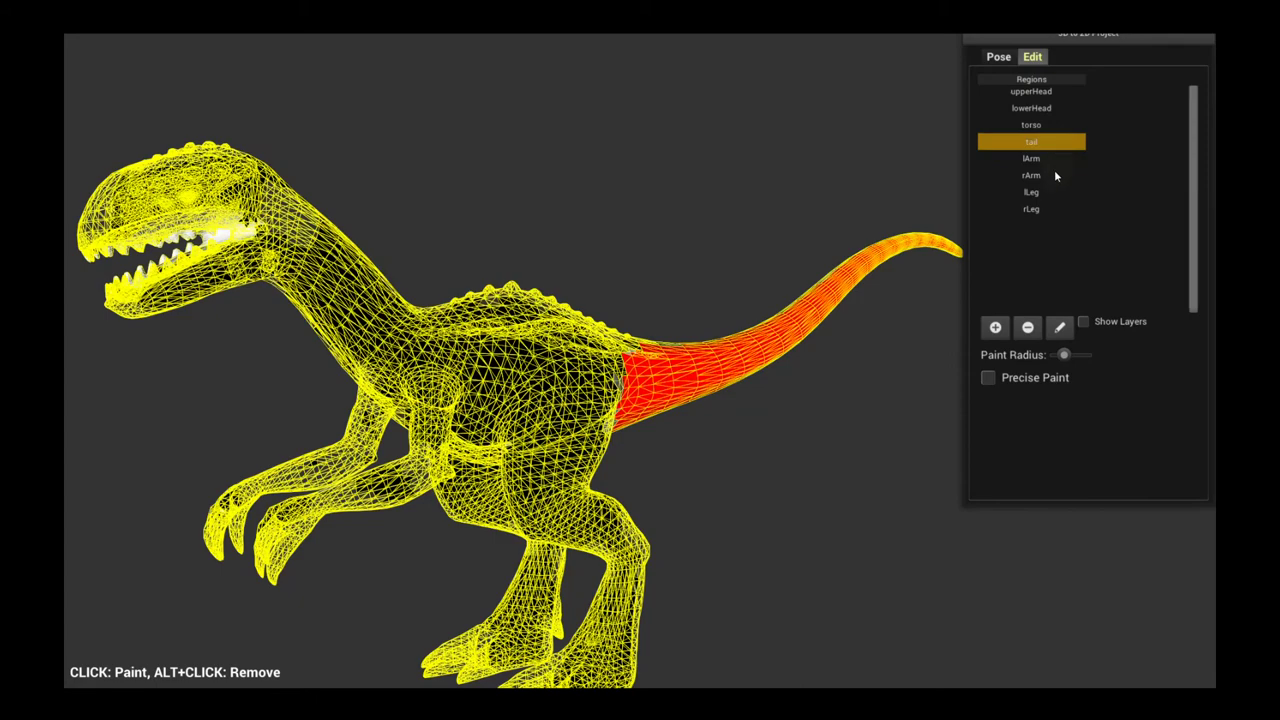
{"action": "left_click", "coordinate": [1054, 159]}
{"action": "left_click", "coordinate": [1050, 176]}
{"action": "left_click", "coordinate": [1048, 192]}
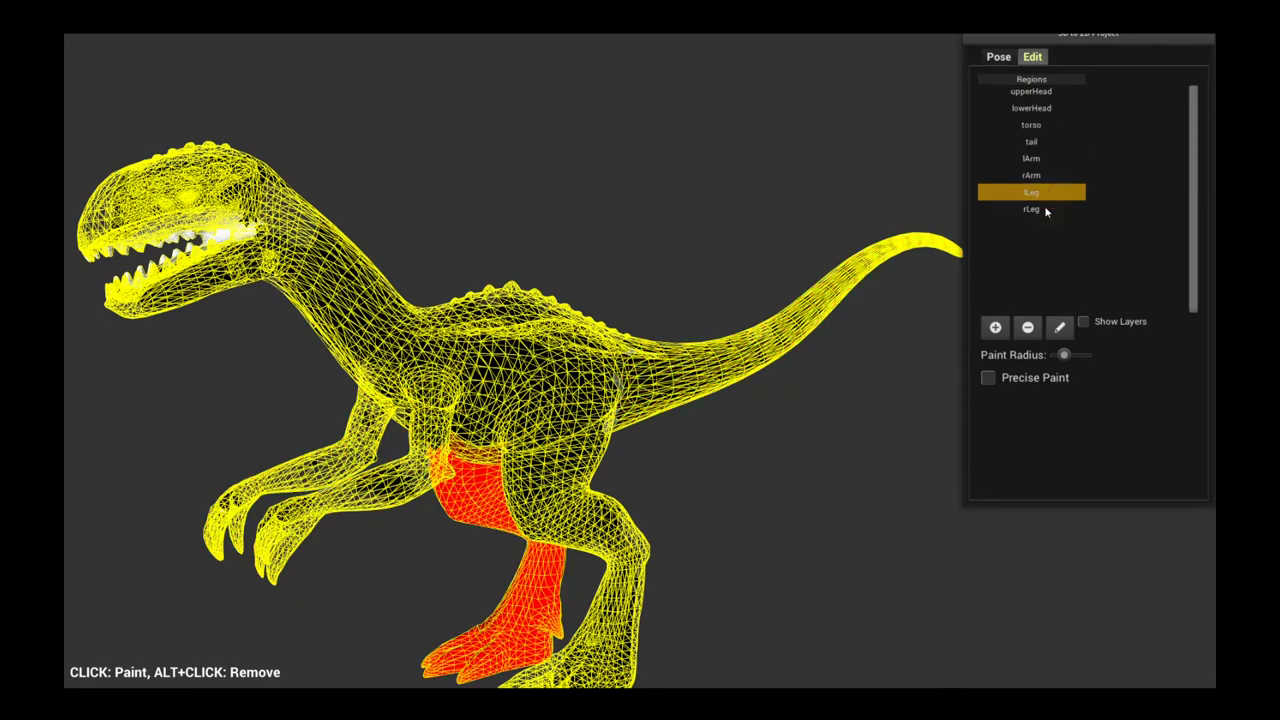
{"action": "left_click", "coordinate": [1046, 211]}
- From the dinosaur's other side, check the lLeg, rArm, lArm, torso, lowerHead, rLeg and tail regions
{"action": "left_click_drag", "start_coordinate": [666, 250], "coordinate": [571, 243]}
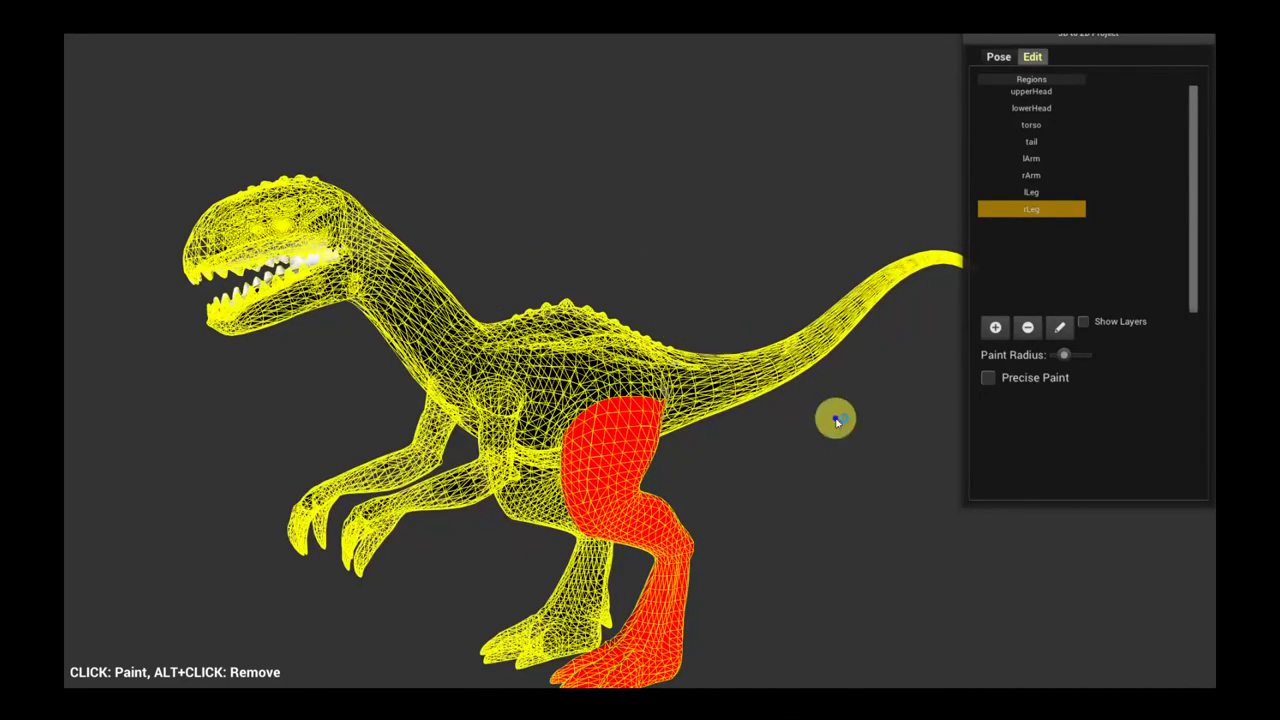
{"action": "left_click", "coordinate": [1040, 194]}
{"action": "left_click", "coordinate": [1047, 176]}
{"action": "left_click", "coordinate": [1060, 160]}
{"action": "left_click", "coordinate": [1062, 125]}
{"action": "left_click", "coordinate": [1078, 108]}
{"action": "left_click", "coordinate": [1078, 157]}
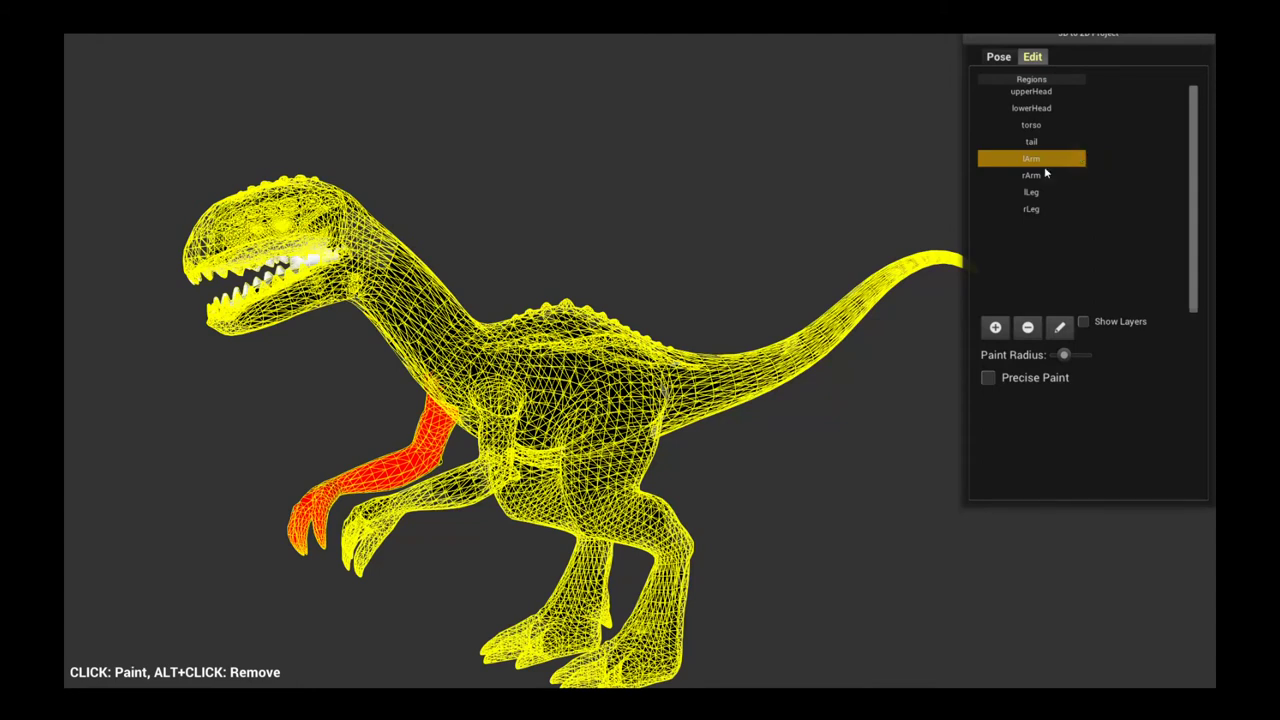
{"action": "left_click", "coordinate": [1050, 191]}
{"action": "left_click", "coordinate": [1057, 208]}
{"action": "left_click", "coordinate": [1082, 142]}
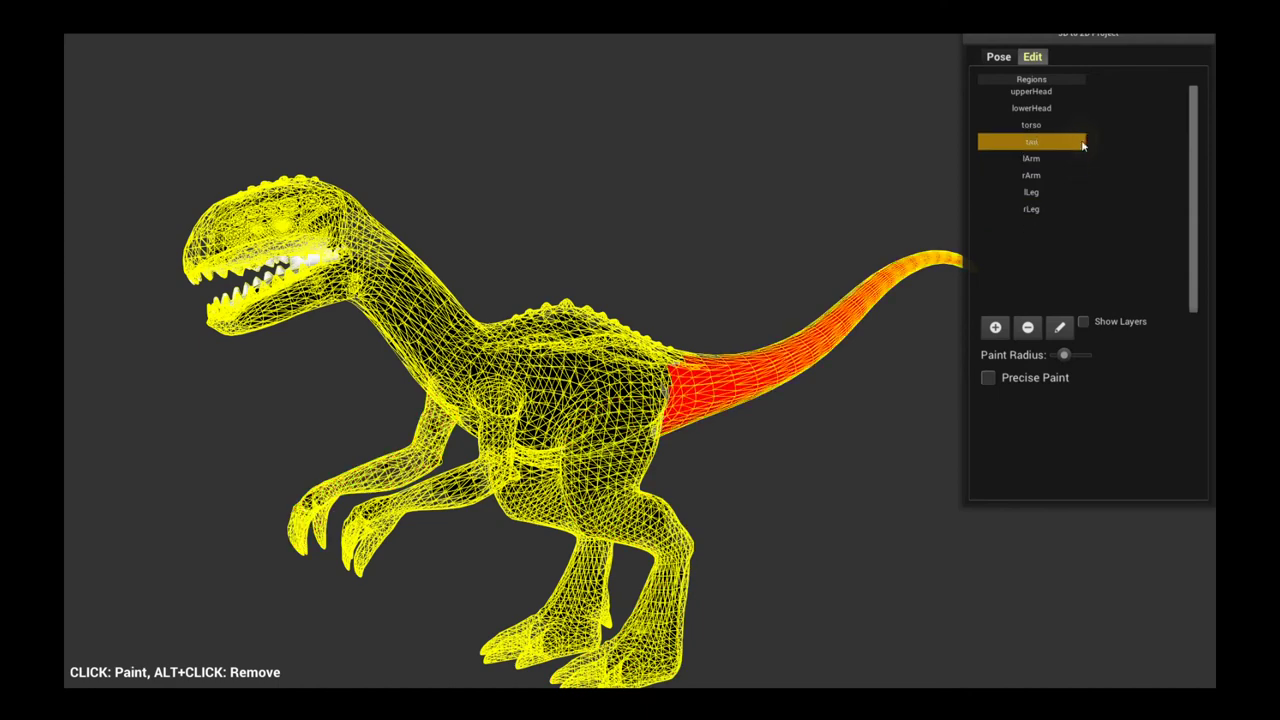
- Review upperHead, lowerHead, lArm, lLeg, torso and tail once more, then return to Pose mode
{"action": "left_click", "coordinate": [1058, 92]}
{"action": "left_click", "coordinate": [1060, 108]}
{"action": "left_click", "coordinate": [1058, 158]}
{"action": "left_click", "coordinate": [1048, 192]}
{"action": "left_click", "coordinate": [1053, 158]}
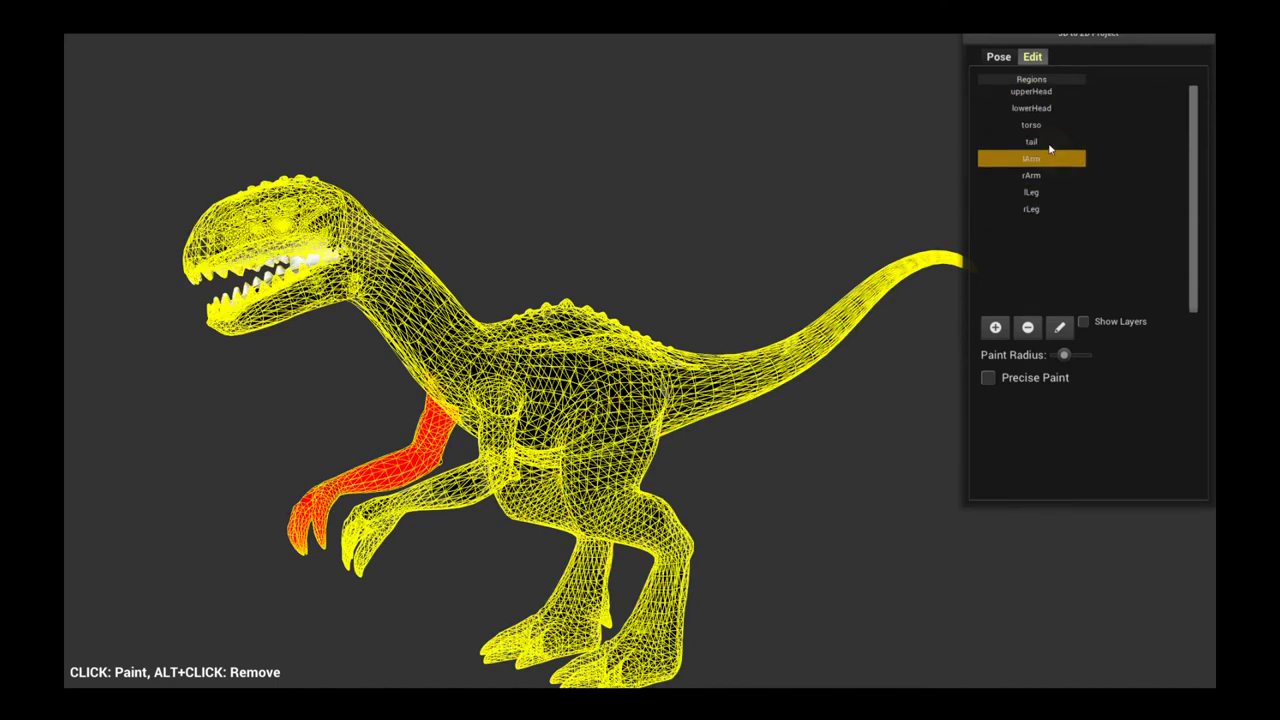
{"action": "left_click", "coordinate": [1056, 125]}
{"action": "left_click", "coordinate": [1062, 108]}
{"action": "left_click", "coordinate": [1063, 142]}
{"action": "left_click", "coordinate": [1057, 193]}
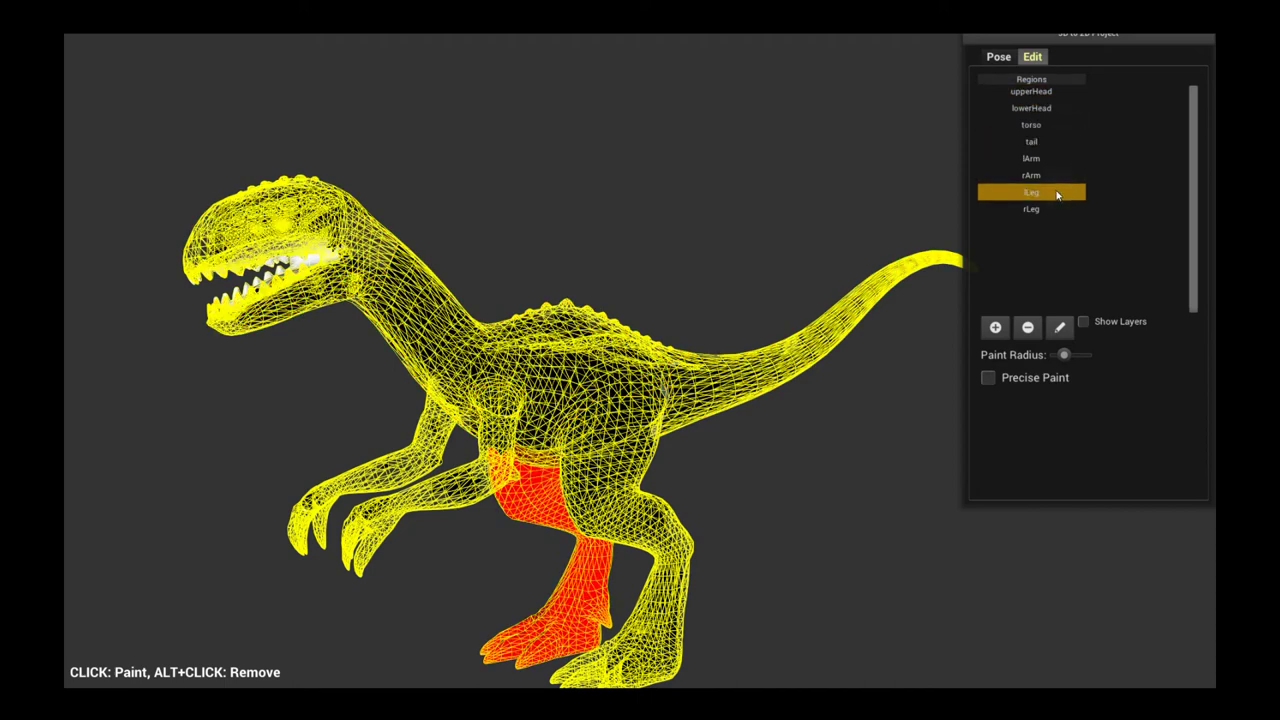
{"action": "left_click", "coordinate": [1075, 127]}
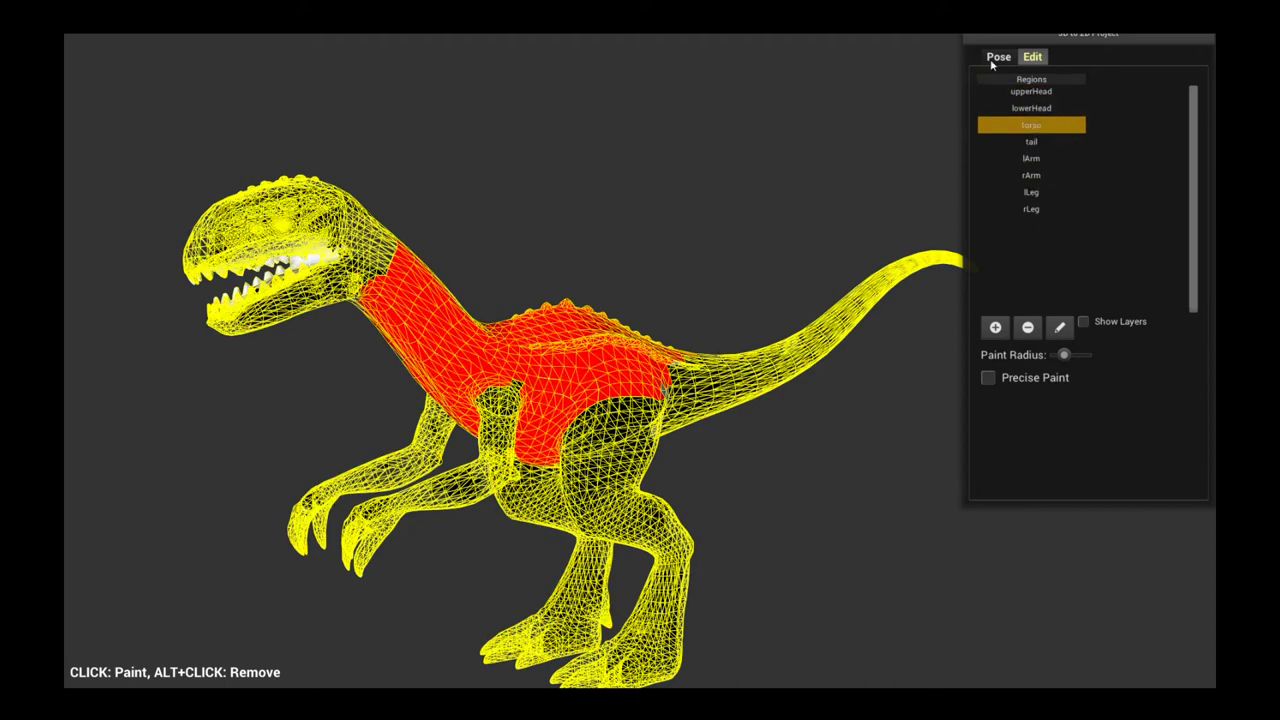
{"action": "left_click", "coordinate": [998, 57]}
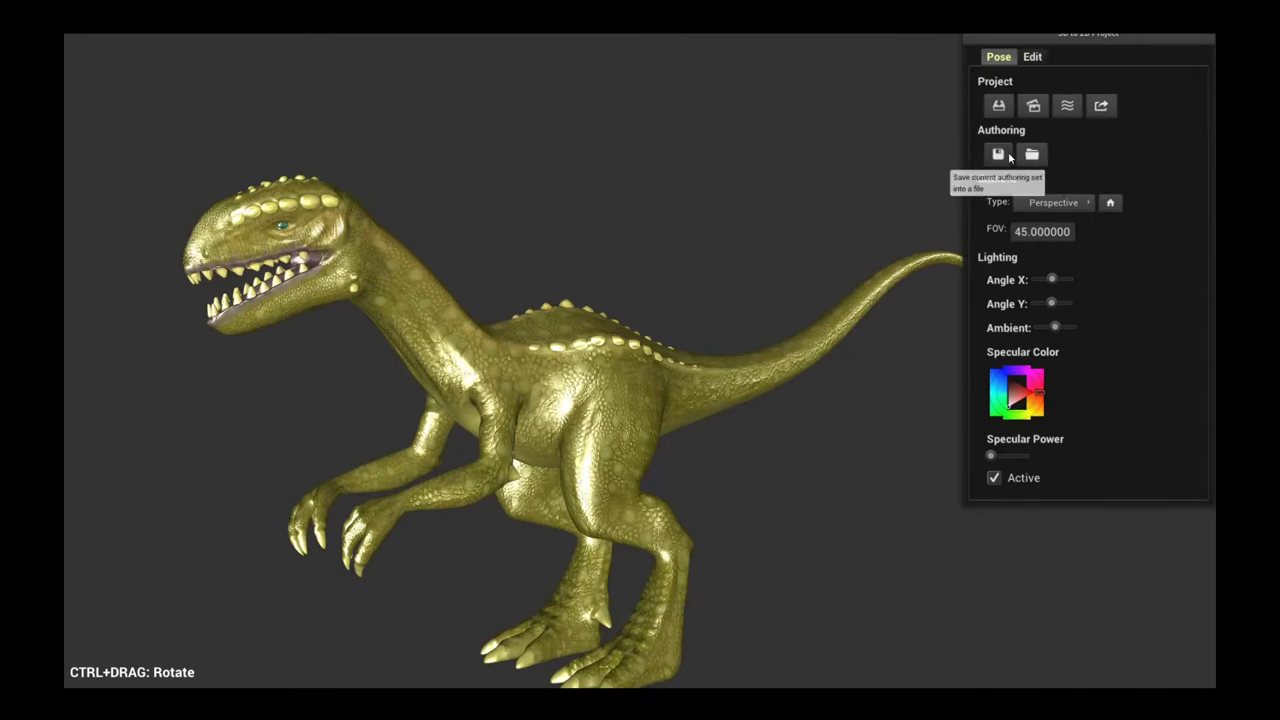
- Orbit the lit dinosaur until its whole body, head to tail, fits the viewport
{"action": "left_click_drag", "start_coordinate": [766, 200], "coordinate": [769, 343]}
{"action": "left_click", "coordinate": [1032, 57]}
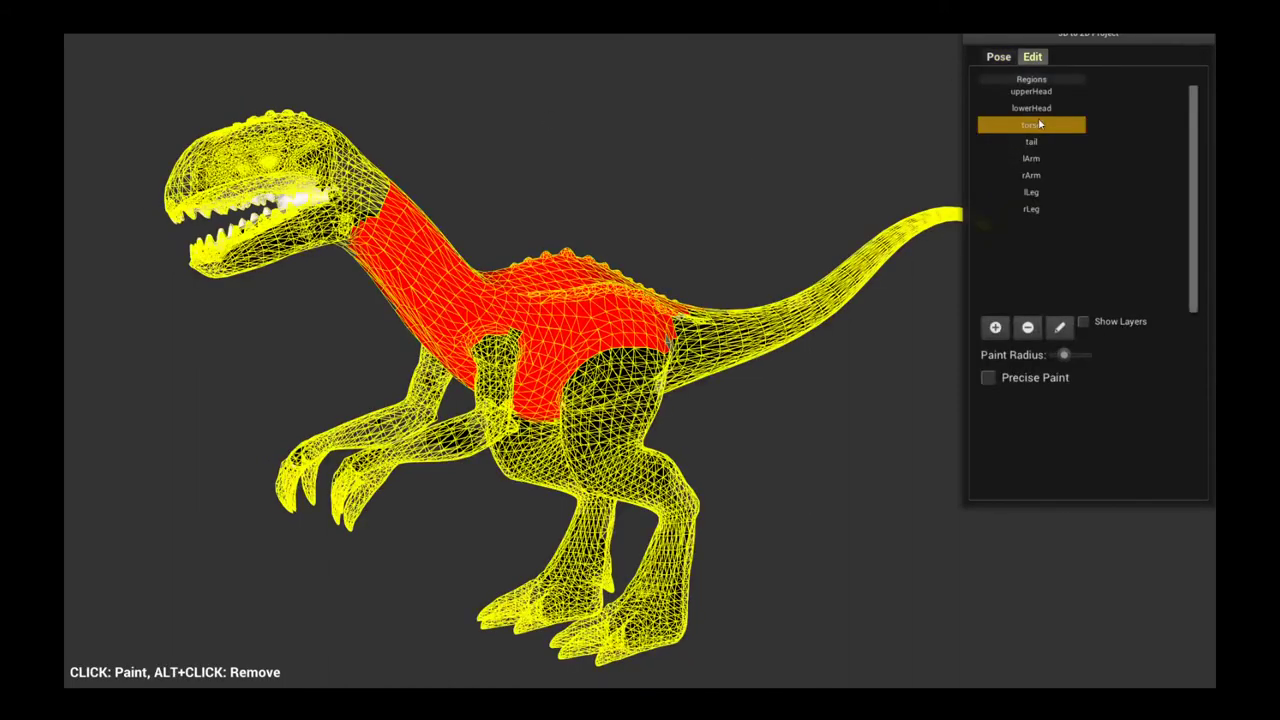
{"action": "left_click", "coordinate": [999, 57]}
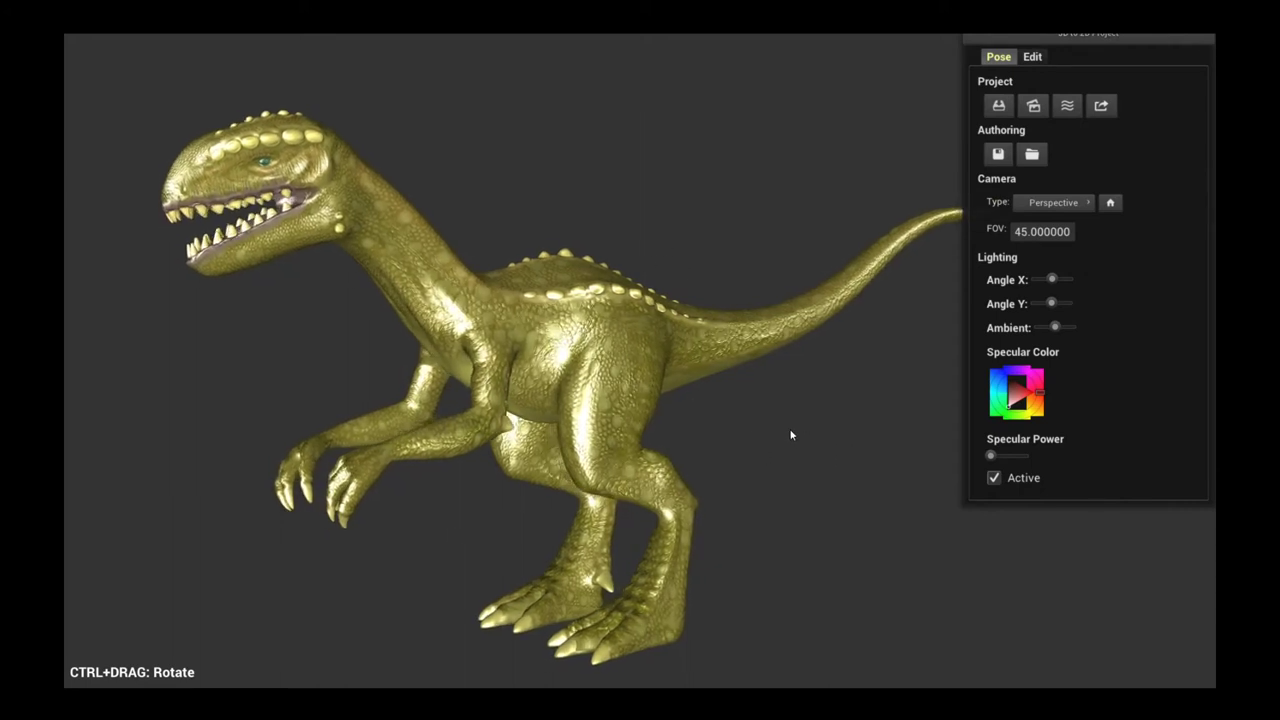
{"action": "left_click_drag", "start_coordinate": [797, 380], "coordinate": [567, 211]}
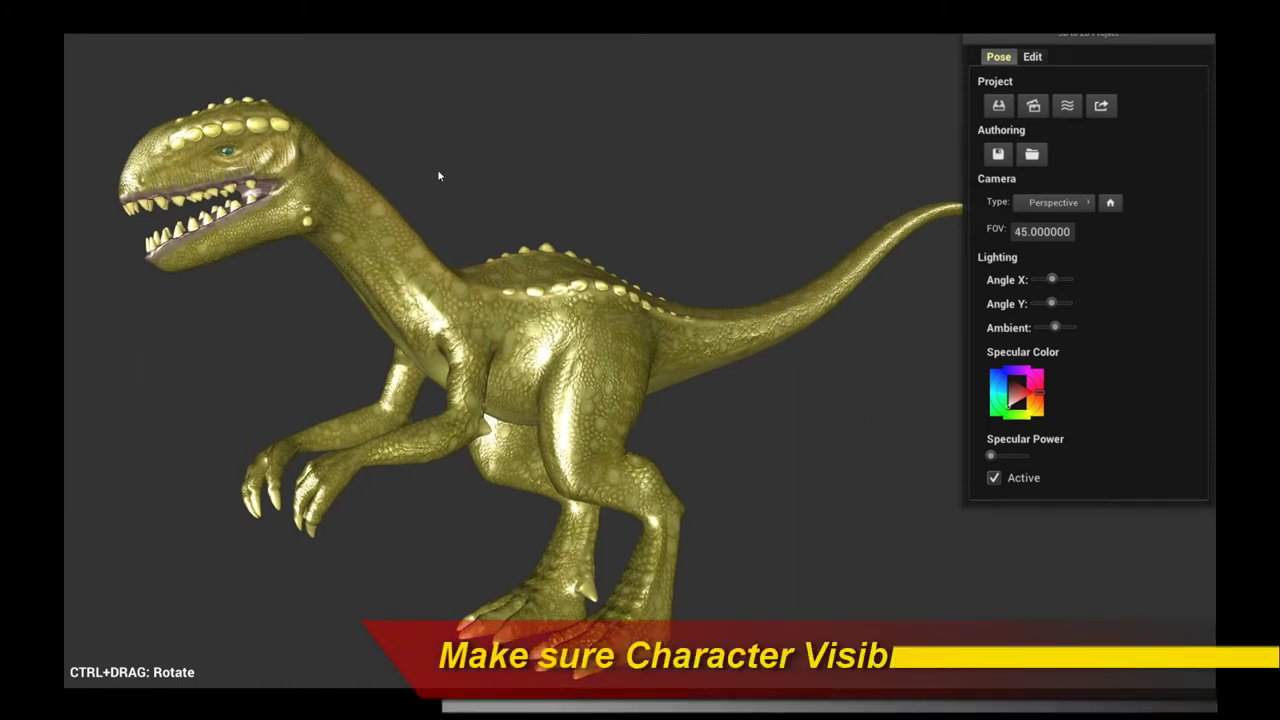
{"action": "left_click_drag", "start_coordinate": [560, 354], "coordinate": [651, 233]}
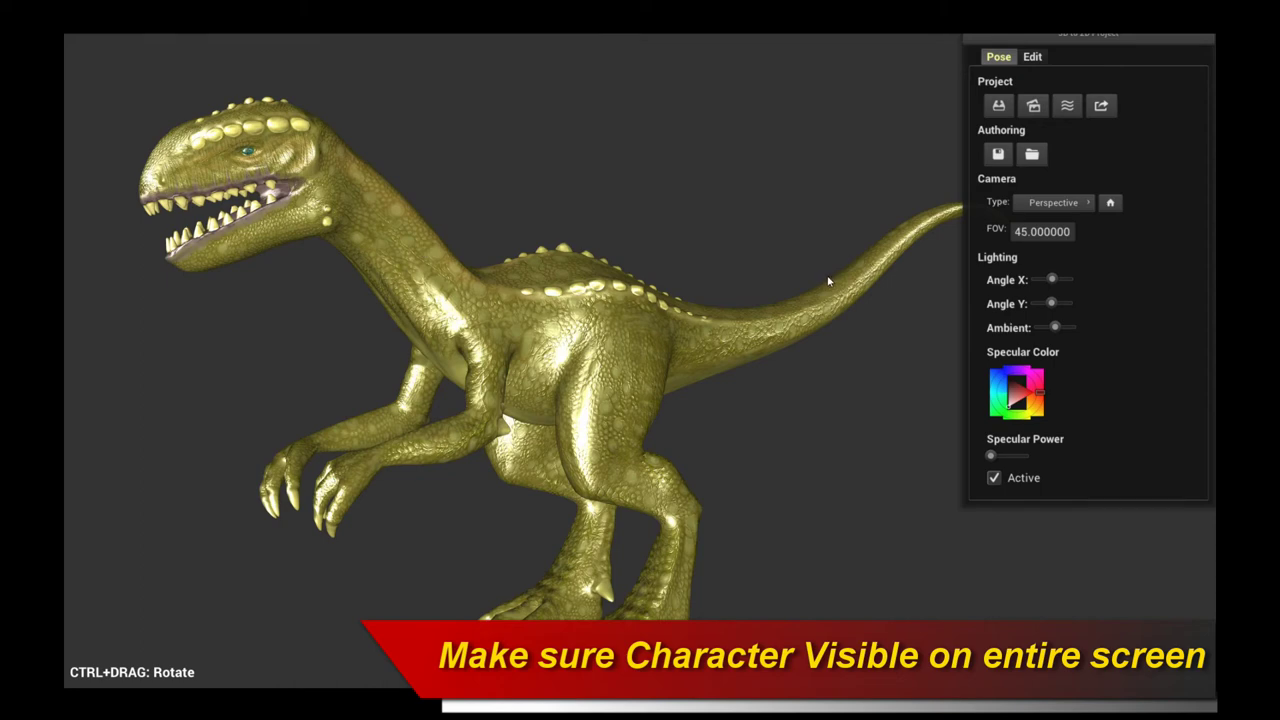
- Start a new Creature project, checking Image Resolution 1024 and Padding 30
{"action": "left_click", "coordinate": [1111, 117]}
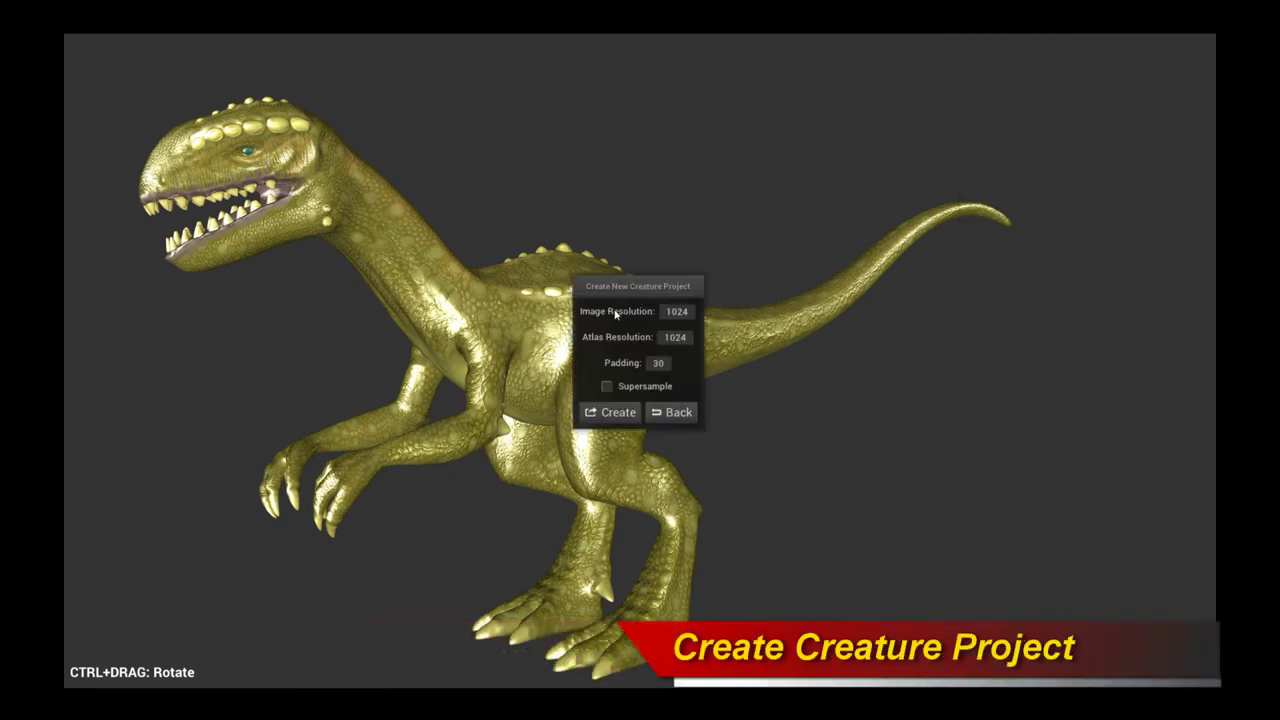
{"action": "left_click", "coordinate": [686, 313]}
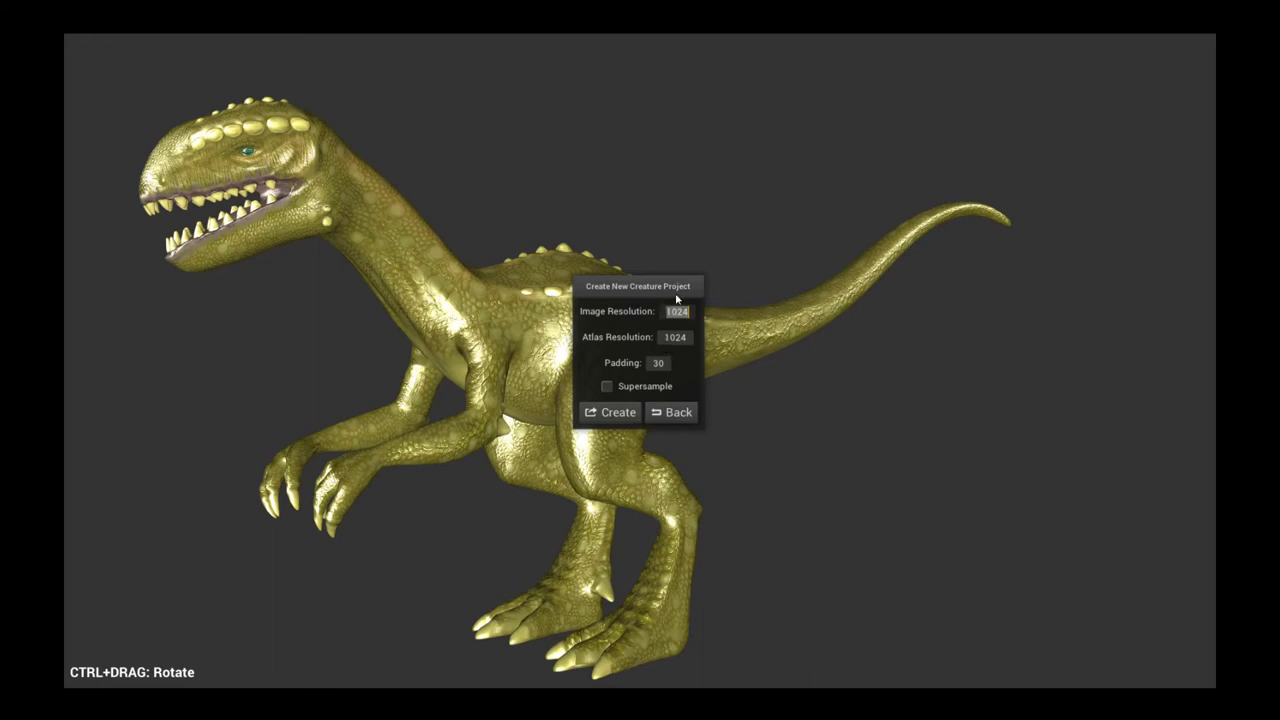
{"action": "left_click", "coordinate": [658, 364]}
- Toggle Supersample, build the 2D project from the 3D mesh and close the save window
{"action": "left_click", "coordinate": [607, 387]}
{"action": "left_click", "coordinate": [607, 387]}
{"action": "left_click", "coordinate": [607, 387]}
{"action": "left_click", "coordinate": [607, 387]}
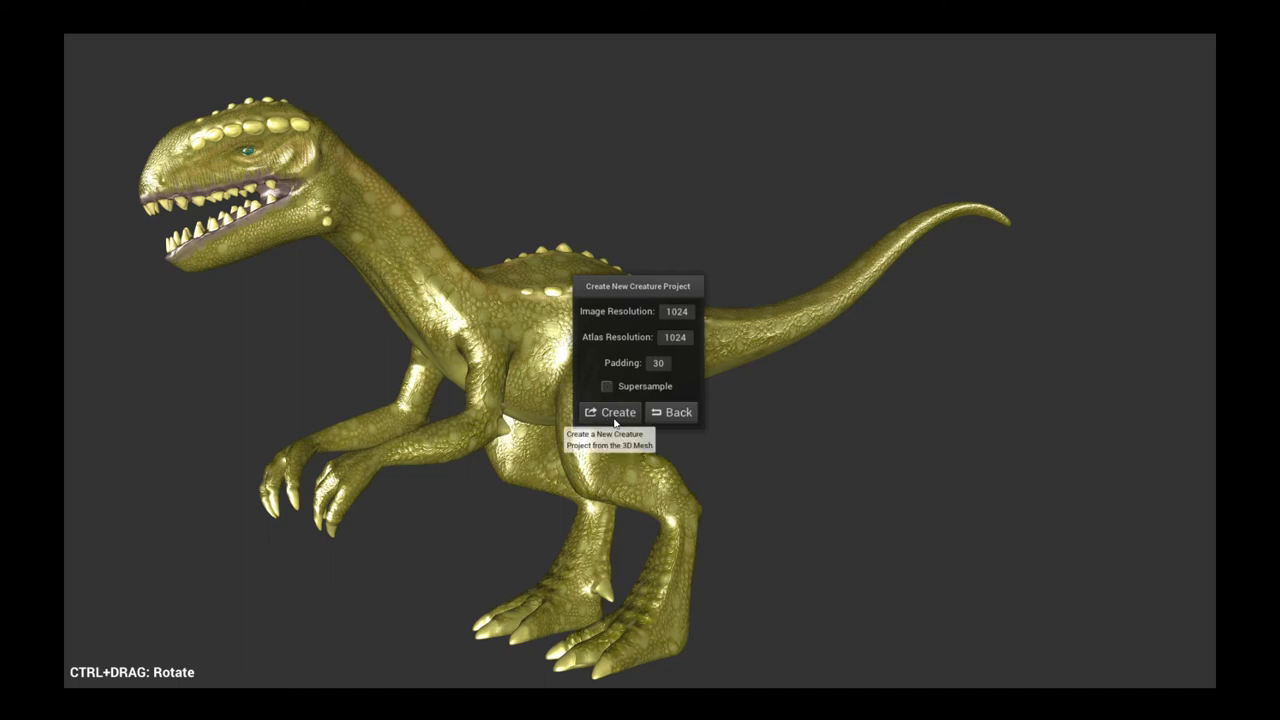
{"action": "left_click", "coordinate": [614, 412]}
{"action": "left_click", "coordinate": [935, 518]}
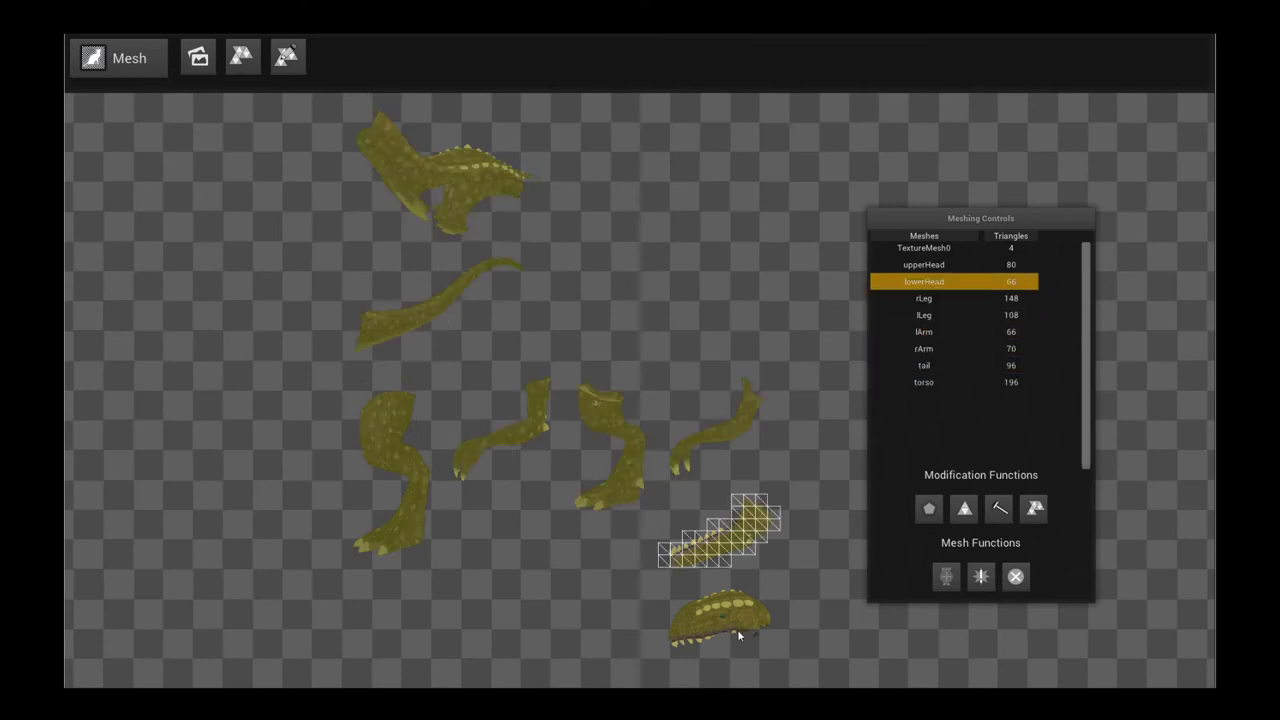
- Inspect the torso, tail, rArm, lLeg, lArm, lowerHead, upperHead and rLeg mesh wireframes
{"action": "scroll", "coordinate": [606, 341], "scroll_direction": "up", "scroll_amount": 3}
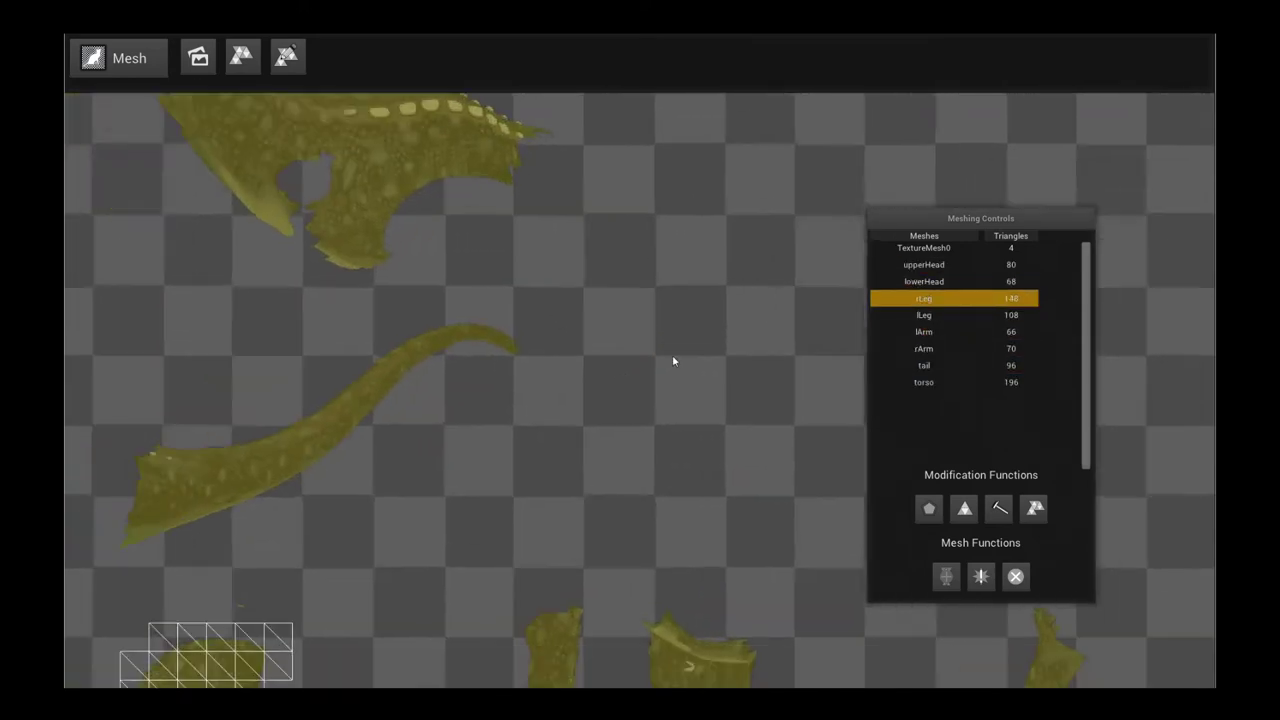
{"action": "left_click", "coordinate": [580, 251]}
{"action": "left_click", "coordinate": [423, 431]}
{"action": "scroll", "coordinate": [689, 473], "scroll_direction": "up", "scroll_amount": 1}
{"action": "scroll", "coordinate": [689, 473], "scroll_direction": "down", "scroll_amount": 2}
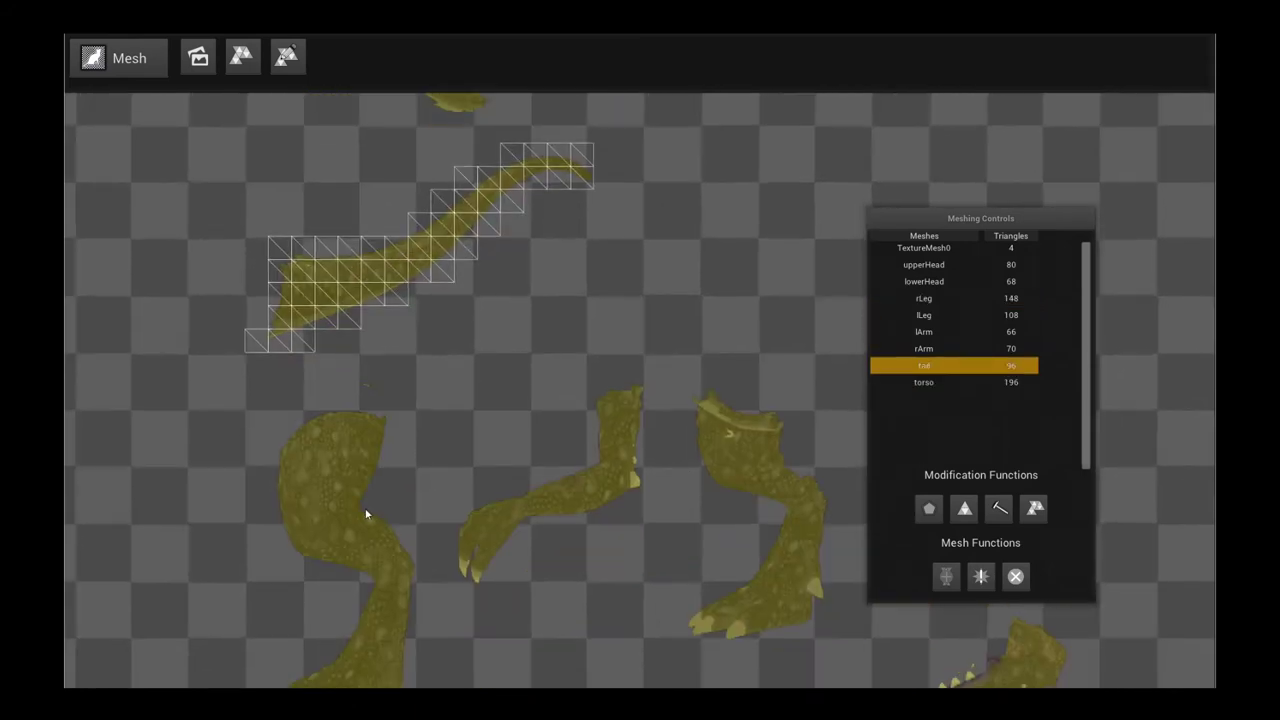
{"action": "left_click", "coordinate": [565, 465]}
{"action": "left_click_drag", "start_coordinate": [820, 531], "coordinate": [540, 383]}
{"action": "scroll", "coordinate": [620, 360], "scroll_direction": "down", "scroll_amount": 2}
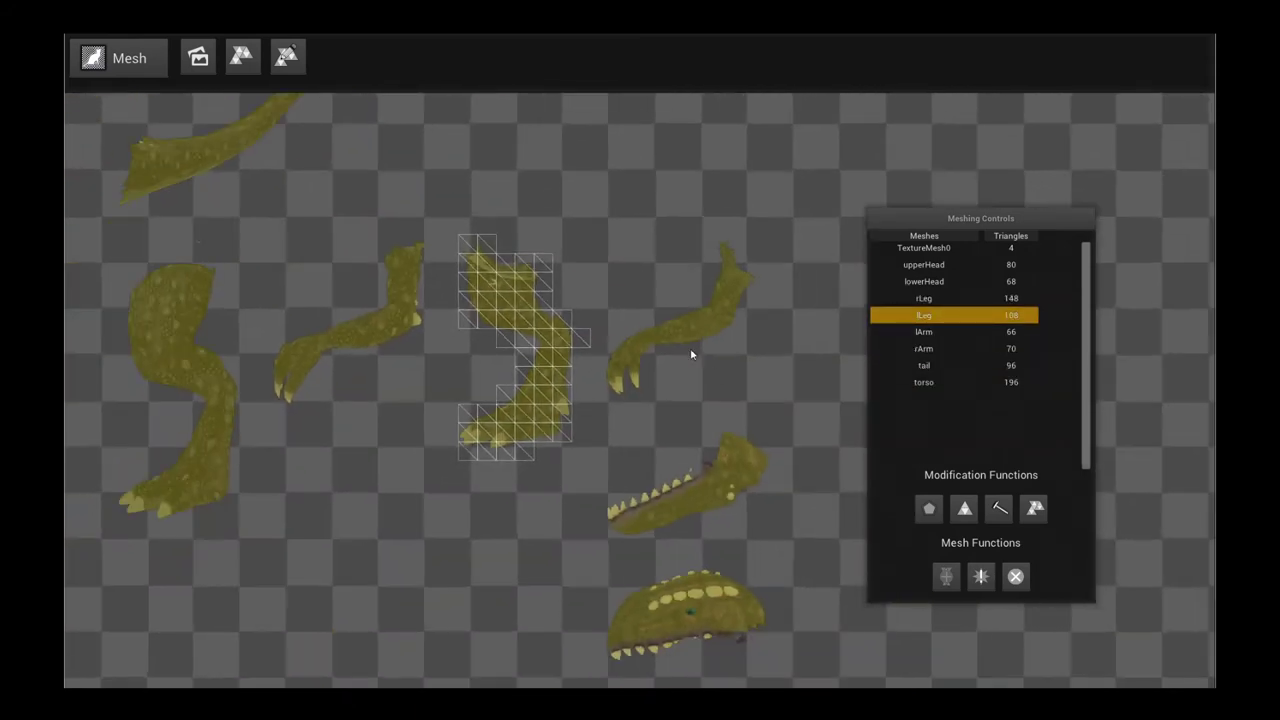
{"action": "left_click", "coordinate": [680, 350]}
{"action": "left_click", "coordinate": [716, 508]}
{"action": "left_click", "coordinate": [713, 604]}
{"action": "scroll", "coordinate": [630, 436], "scroll_direction": "up", "scroll_amount": 2}
{"action": "left_click", "coordinate": [630, 436]}
{"action": "left_click", "coordinate": [790, 345]}
{"action": "left_click", "coordinate": [426, 408]}
{"action": "left_click", "coordinate": [249, 426]}
- Recheck each piece's triangle mesh again: tail, torso, both legs, both arms and both head pieces
{"action": "scroll", "coordinate": [489, 405], "scroll_direction": "up", "scroll_amount": 1}
{"action": "scroll", "coordinate": [489, 405], "scroll_direction": "up", "scroll_amount": 2}
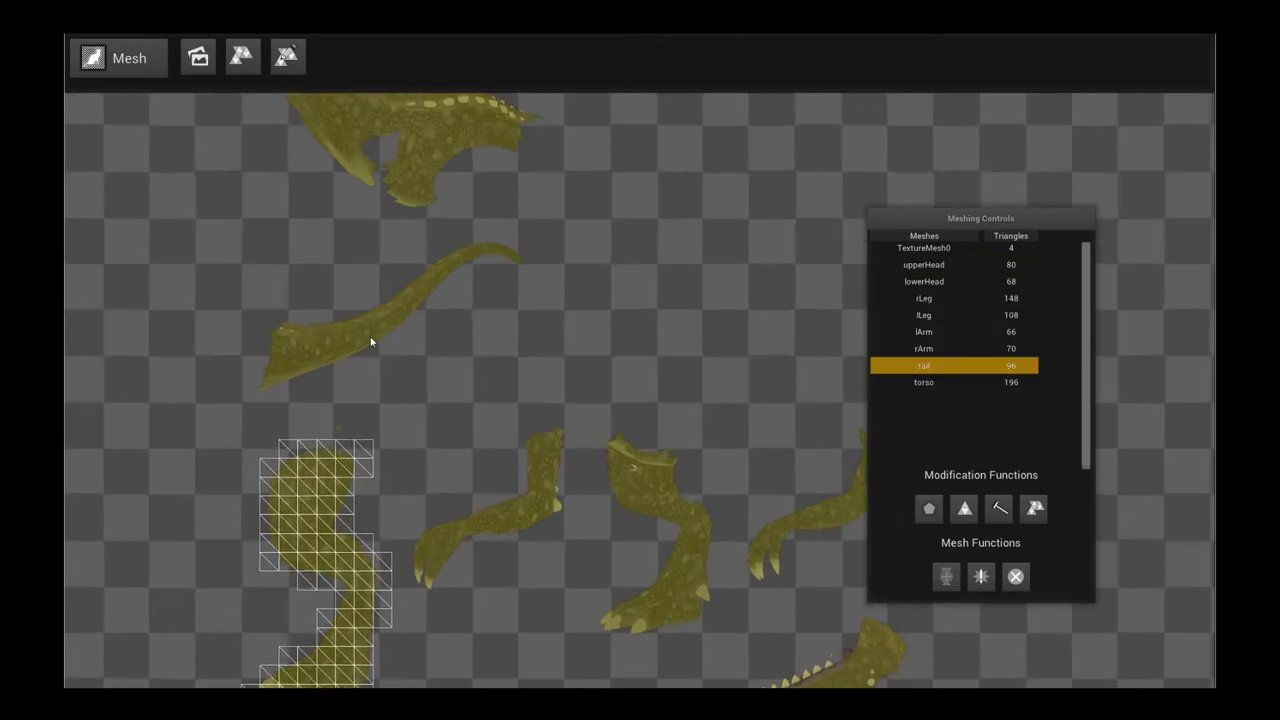
{"action": "left_click", "coordinate": [371, 343]}
{"action": "scroll", "coordinate": [443, 277], "scroll_direction": "up", "scroll_amount": 2}
{"action": "left_click", "coordinate": [443, 277]}
{"action": "left_click", "coordinate": [429, 414]}
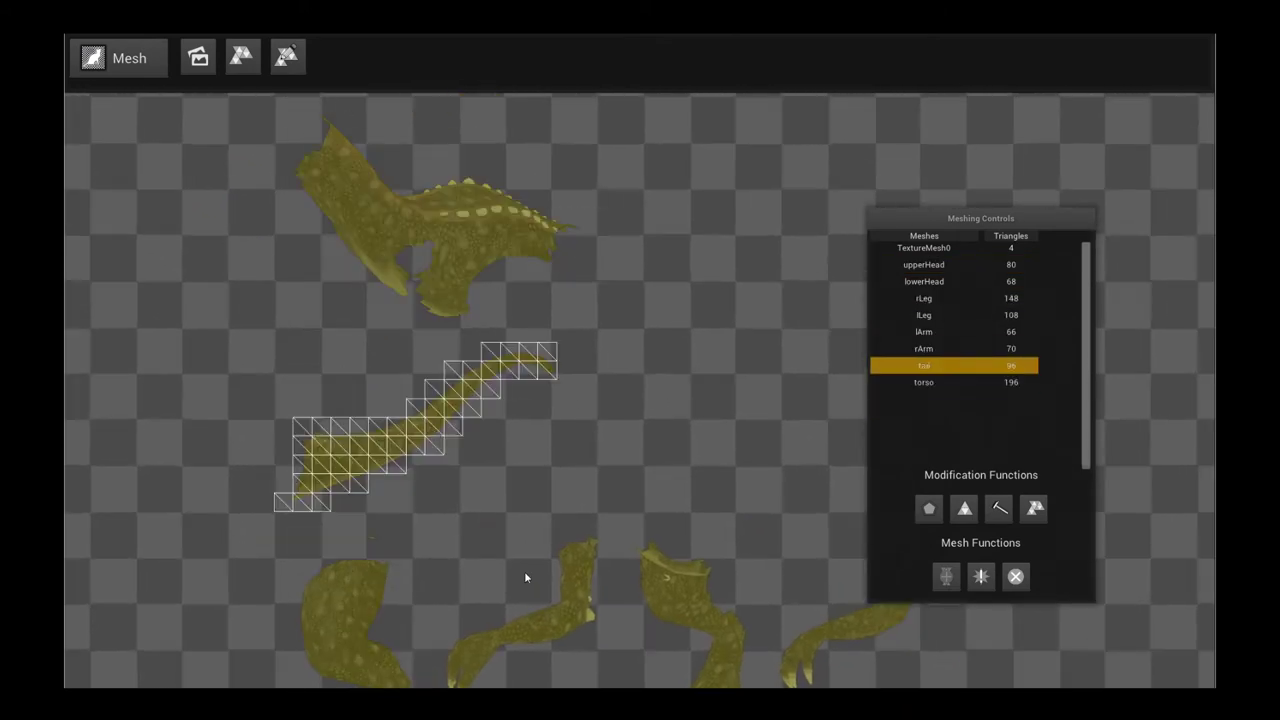
{"action": "scroll", "coordinate": [327, 490], "scroll_direction": "down", "scroll_amount": 2}
{"action": "left_click", "coordinate": [327, 490]}
{"action": "left_click", "coordinate": [588, 485]}
{"action": "left_click", "coordinate": [685, 490]}
{"action": "scroll", "coordinate": [685, 490], "scroll_direction": "down", "scroll_amount": 2}
{"action": "left_click", "coordinate": [760, 420]}
{"action": "scroll", "coordinate": [734, 523], "scroll_direction": "down", "scroll_amount": 1}
{"action": "left_click", "coordinate": [734, 523]}
{"action": "scroll", "coordinate": [734, 523], "scroll_direction": "down", "scroll_amount": 2}
{"action": "left_click", "coordinate": [714, 581]}
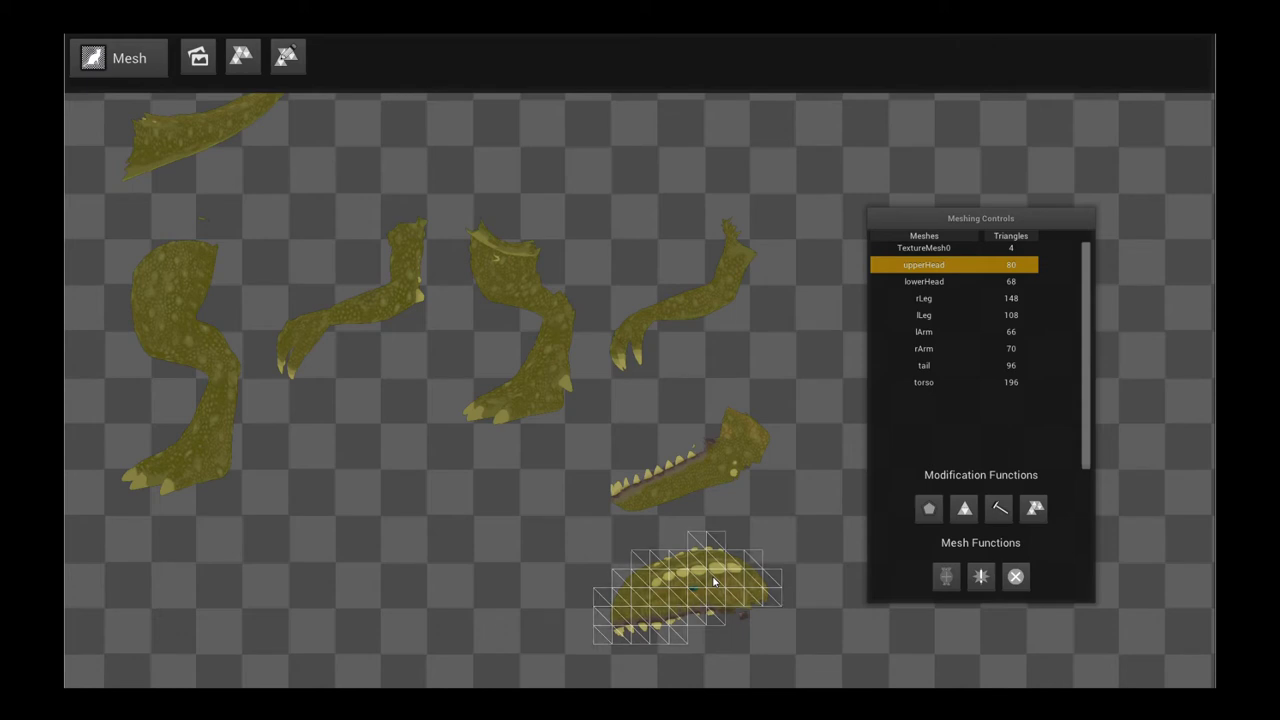
{"action": "left_click", "coordinate": [677, 443]}
{"action": "left_click", "coordinate": [629, 300]}
{"action": "left_click", "coordinate": [556, 340]}
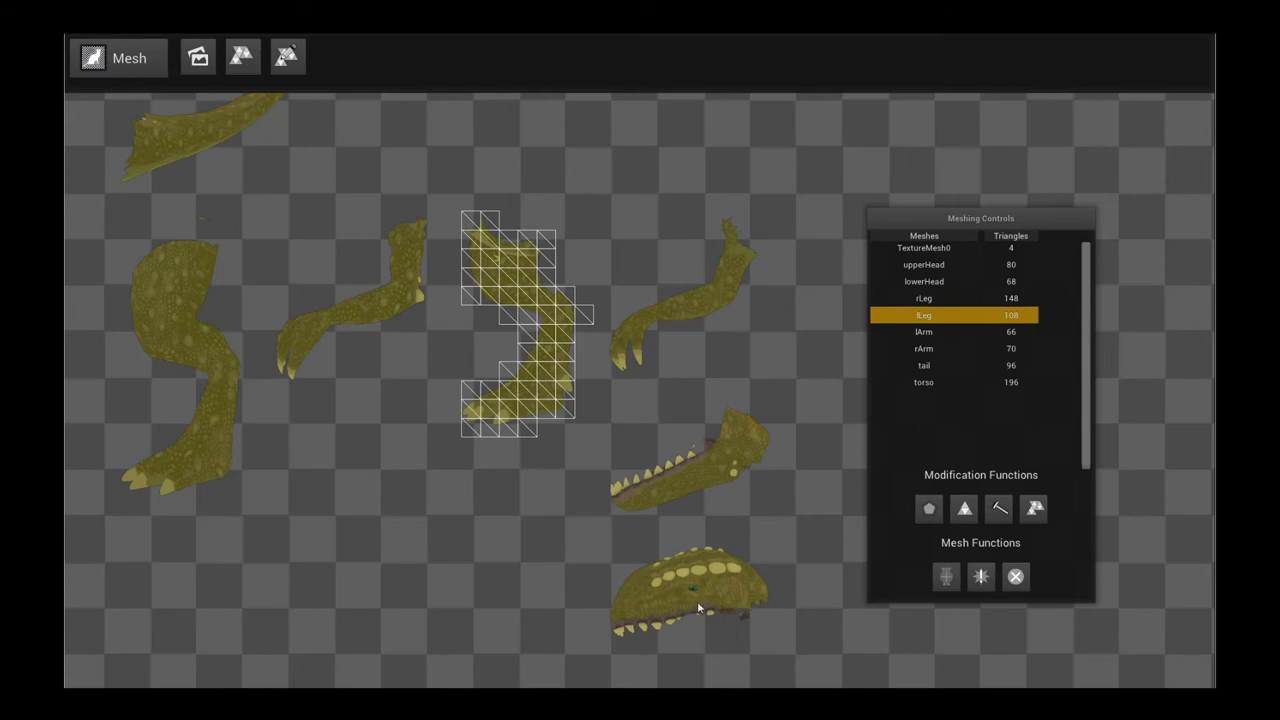
{"action": "left_click", "coordinate": [697, 601]}
{"action": "left_click", "coordinate": [728, 497]}
{"action": "left_click", "coordinate": [236, 435]}
{"action": "left_click", "coordinate": [384, 360]}
{"action": "left_click", "coordinate": [193, 216]}
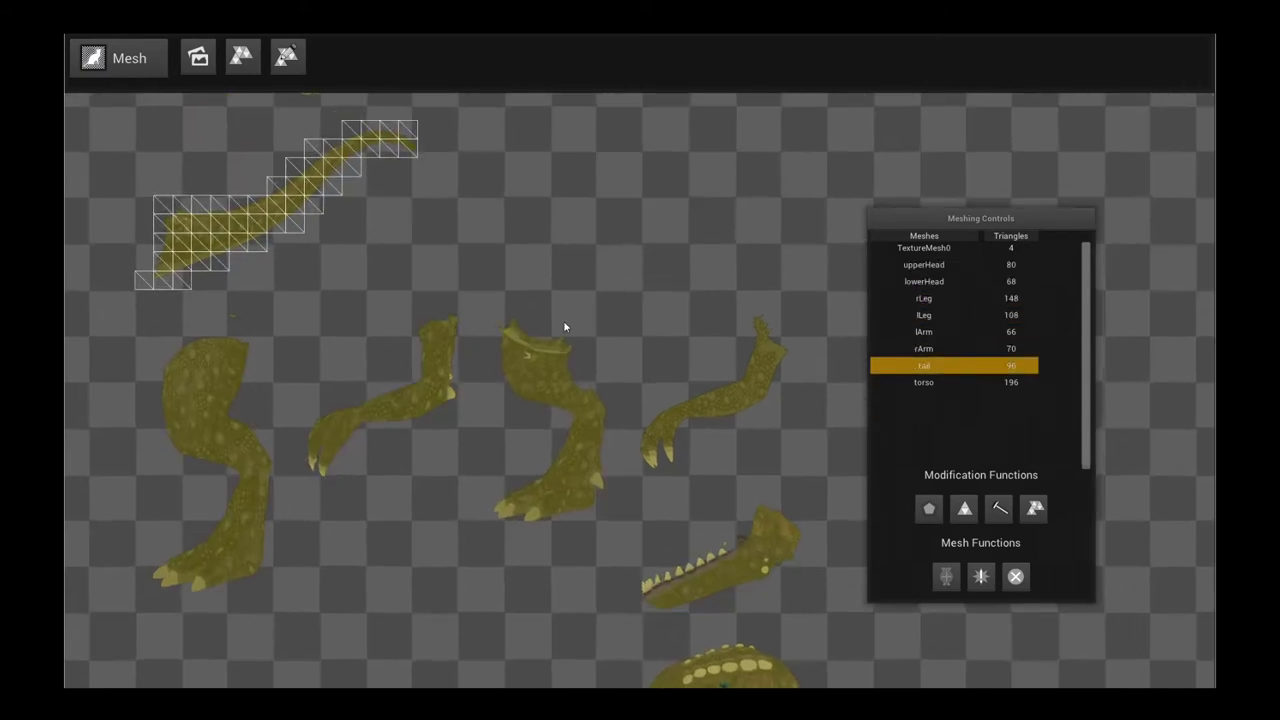
- Review the meshes a final time, from rArm and rLeg through lowerHead, tail, torso and lLeg
{"action": "left_click", "coordinate": [737, 380]}
{"action": "left_click", "coordinate": [585, 400]}
{"action": "left_click", "coordinate": [428, 406]}
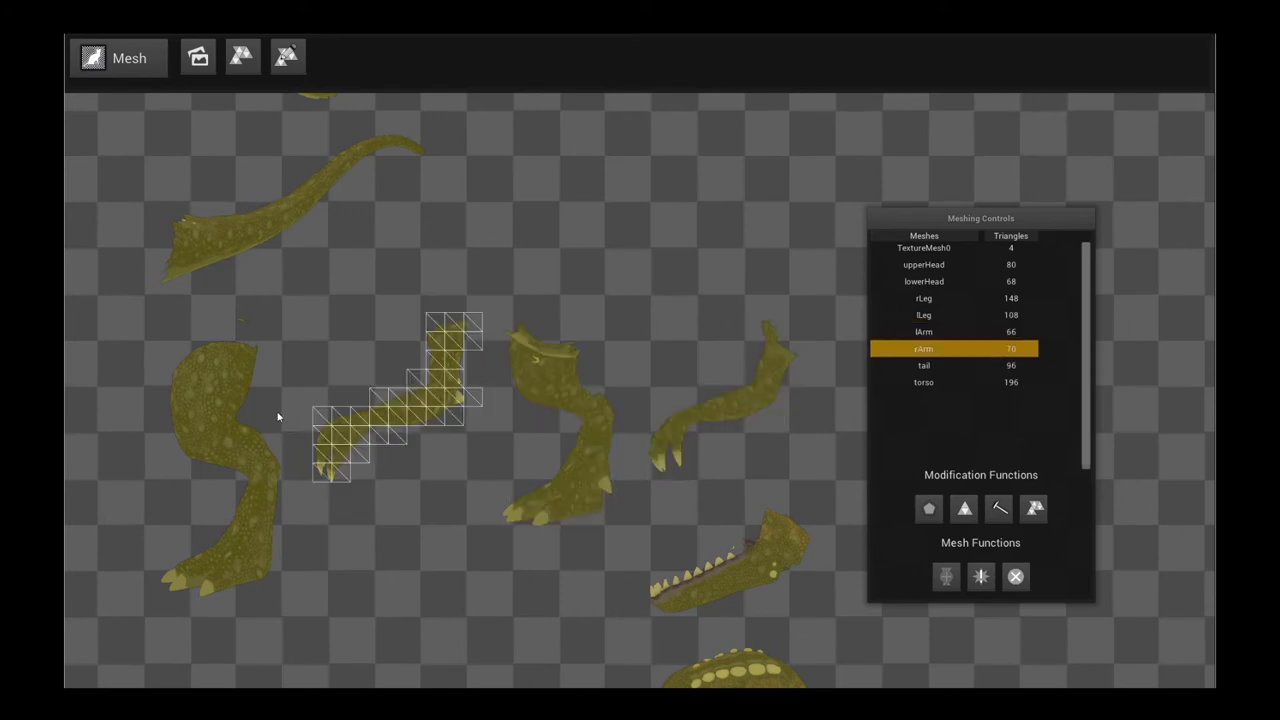
{"action": "left_click", "coordinate": [250, 405]}
{"action": "left_click", "coordinate": [400, 380]}
{"action": "left_click", "coordinate": [573, 370]}
{"action": "left_click", "coordinate": [775, 375]}
{"action": "left_click", "coordinate": [755, 560]}
{"action": "scroll", "coordinate": [718, 390], "scroll_direction": "down", "scroll_amount": 2}
{"action": "scroll", "coordinate": [297, 329], "scroll_direction": "up", "scroll_amount": 2}
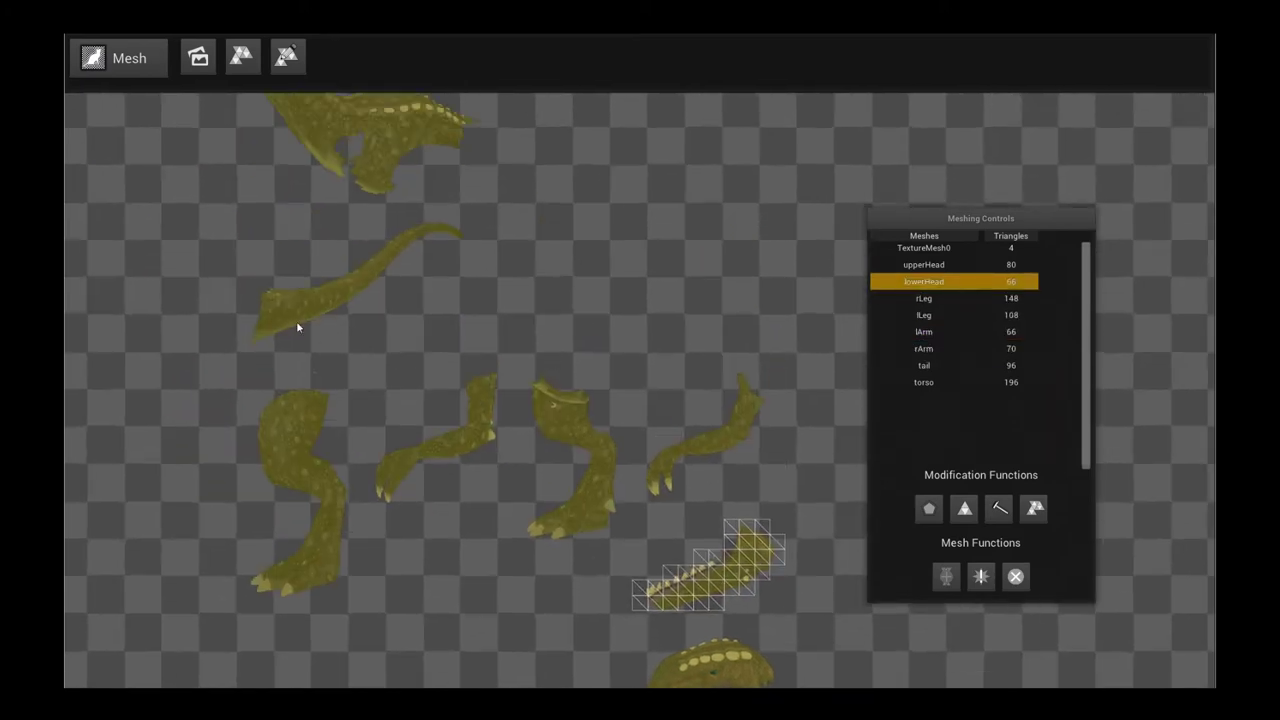
{"action": "left_click", "coordinate": [297, 329]}
{"action": "scroll", "coordinate": [465, 292], "scroll_direction": "up", "scroll_amount": 2}
{"action": "left_click", "coordinate": [370, 265]}
{"action": "scroll", "coordinate": [646, 385], "scroll_direction": "down", "scroll_amount": 2}
{"action": "left_click", "coordinate": [592, 443]}
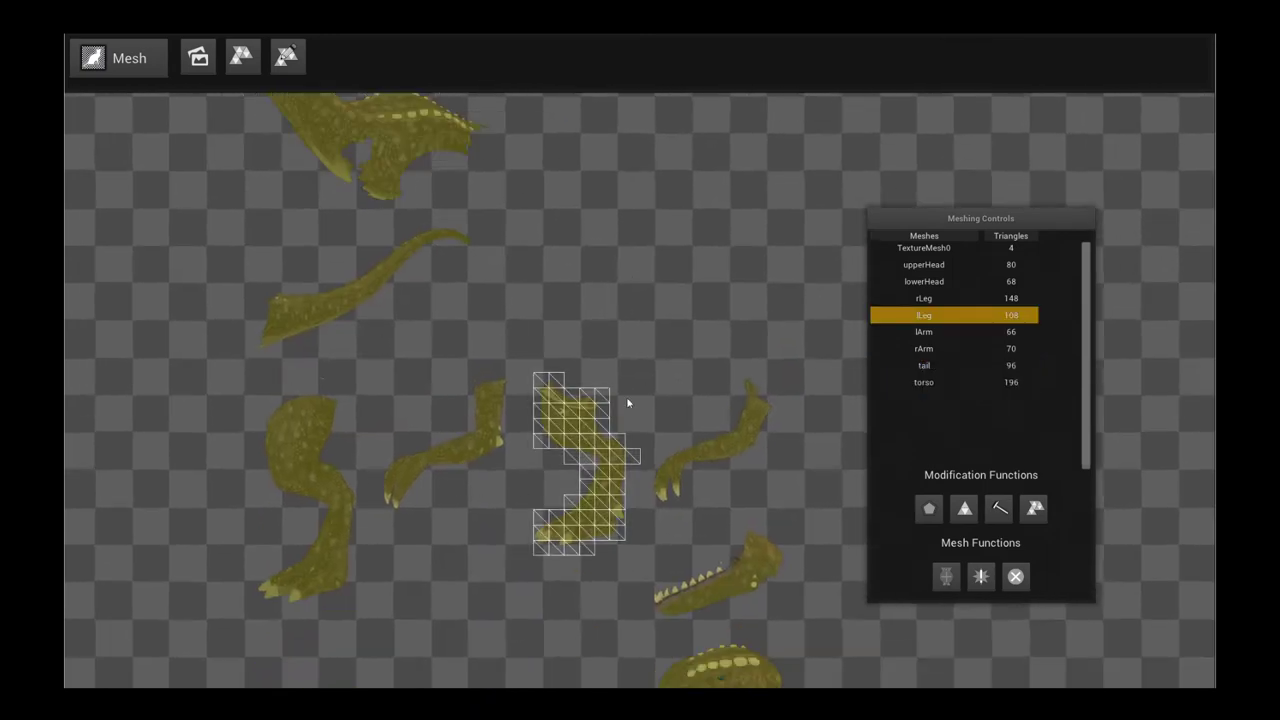
{"action": "left_click", "coordinate": [125, 59]}
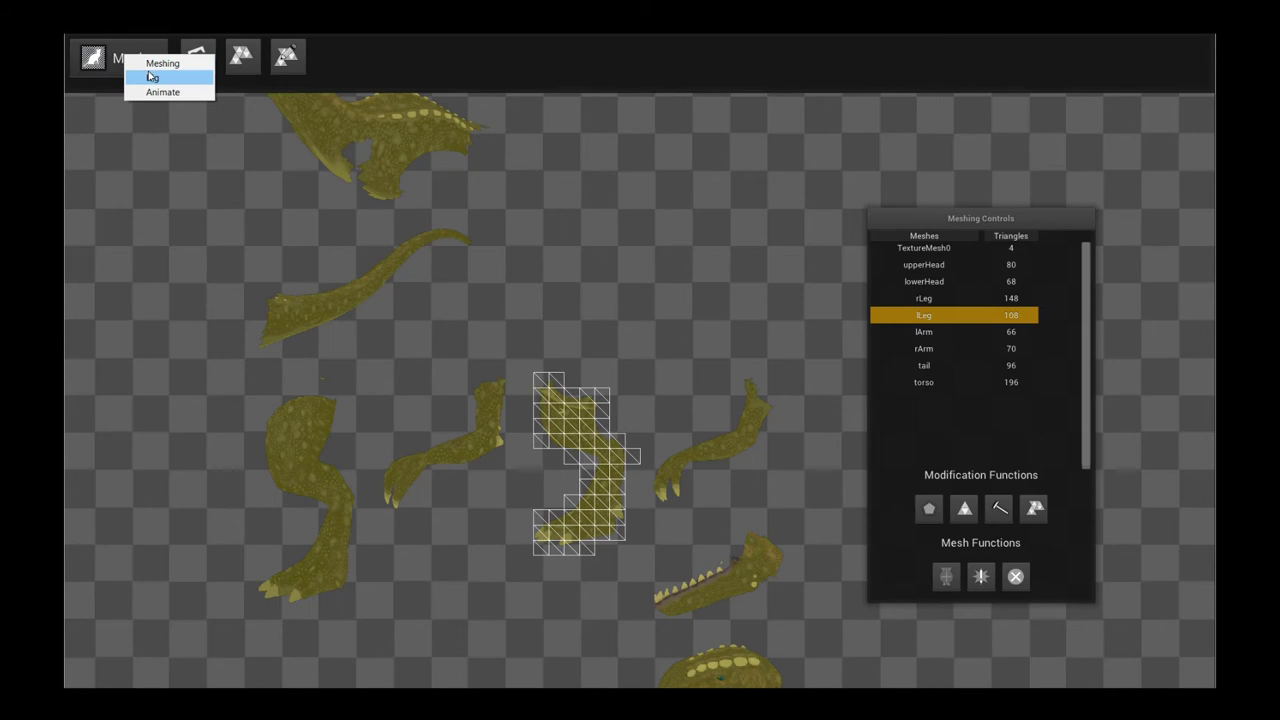
- Switch to Rig mode, review Auto Place Regions from Project (eight regions, scale 0.8), then cancel
{"action": "left_click", "coordinate": [151, 77]}
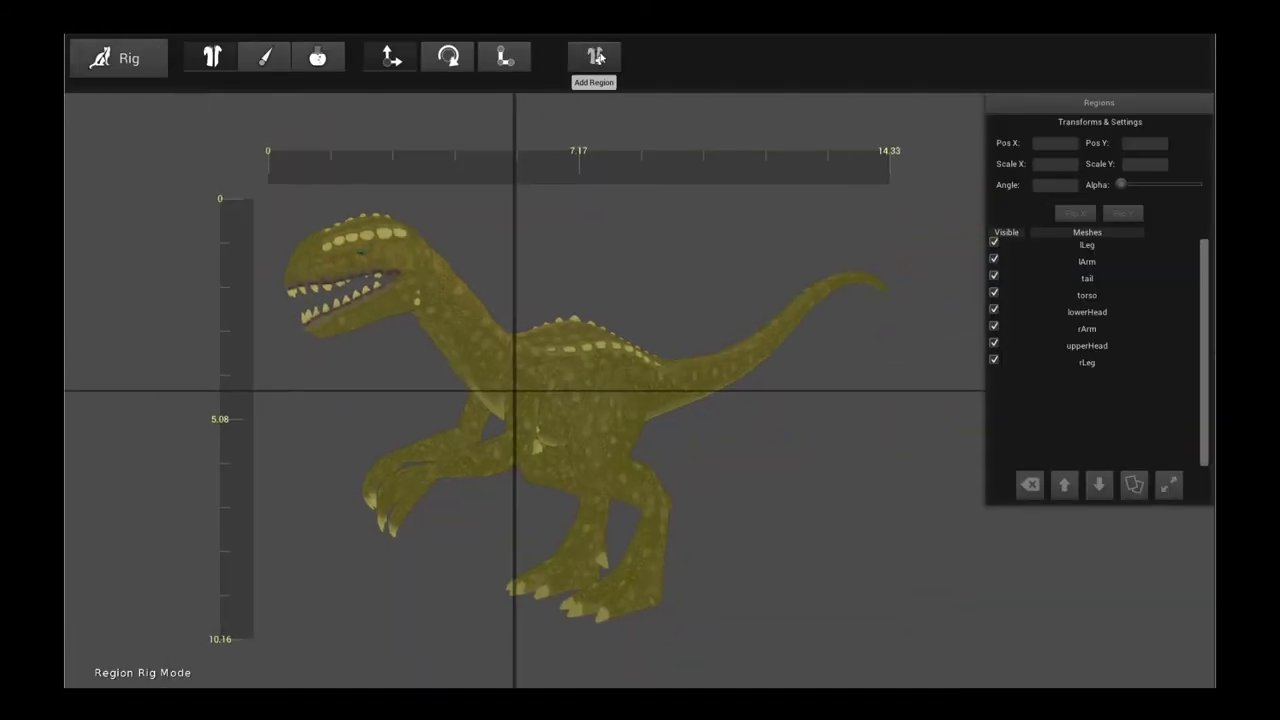
{"action": "left_click", "coordinate": [596, 57]}
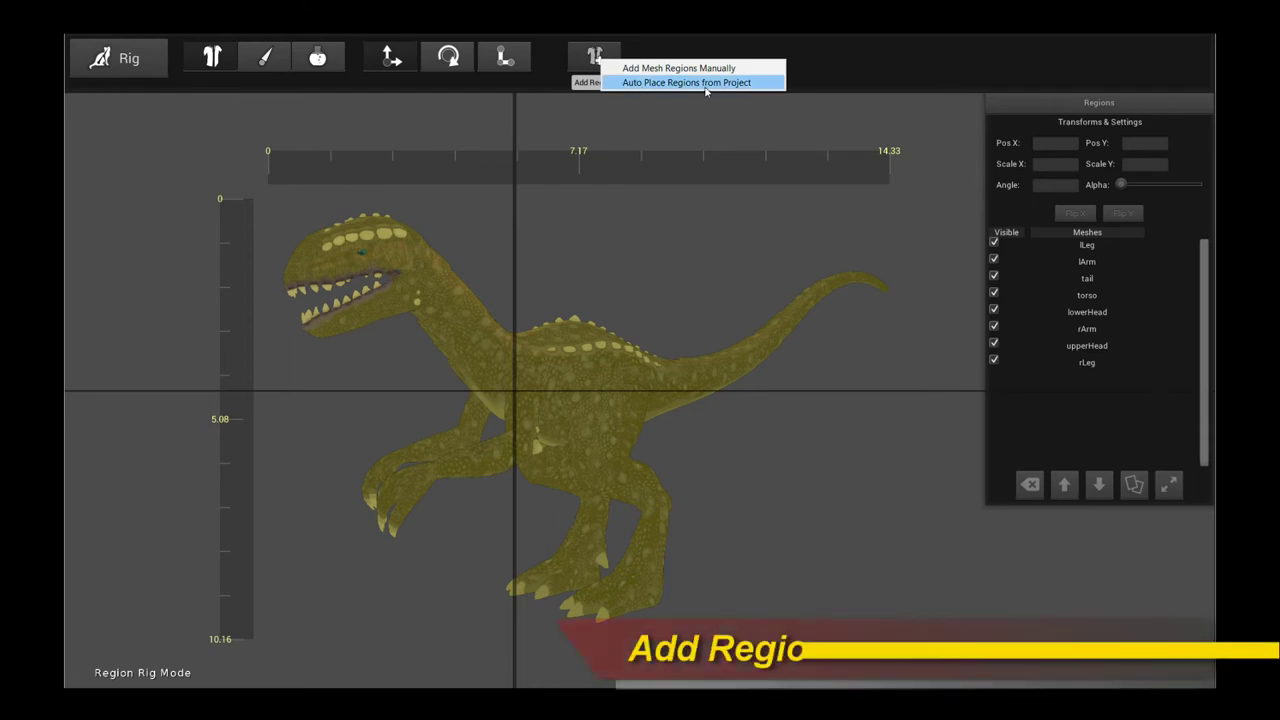
{"action": "left_click", "coordinate": [705, 84]}
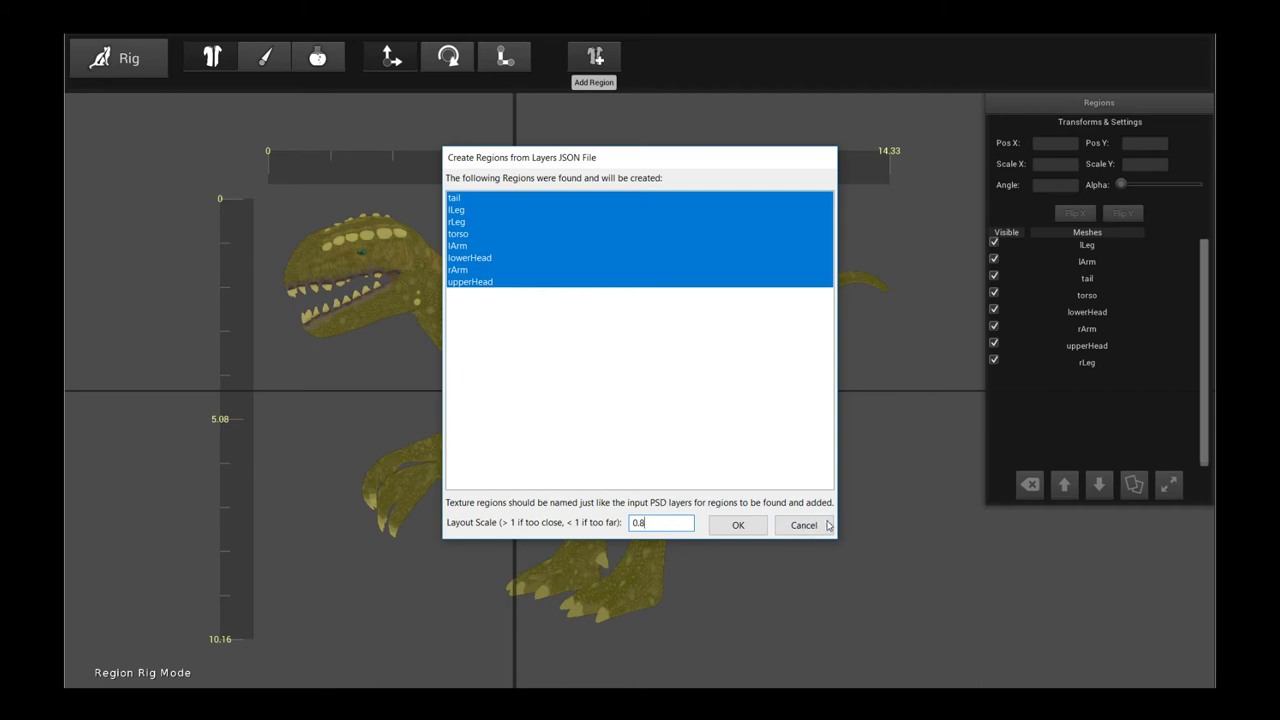
{"action": "left_click", "coordinate": [828, 524]}
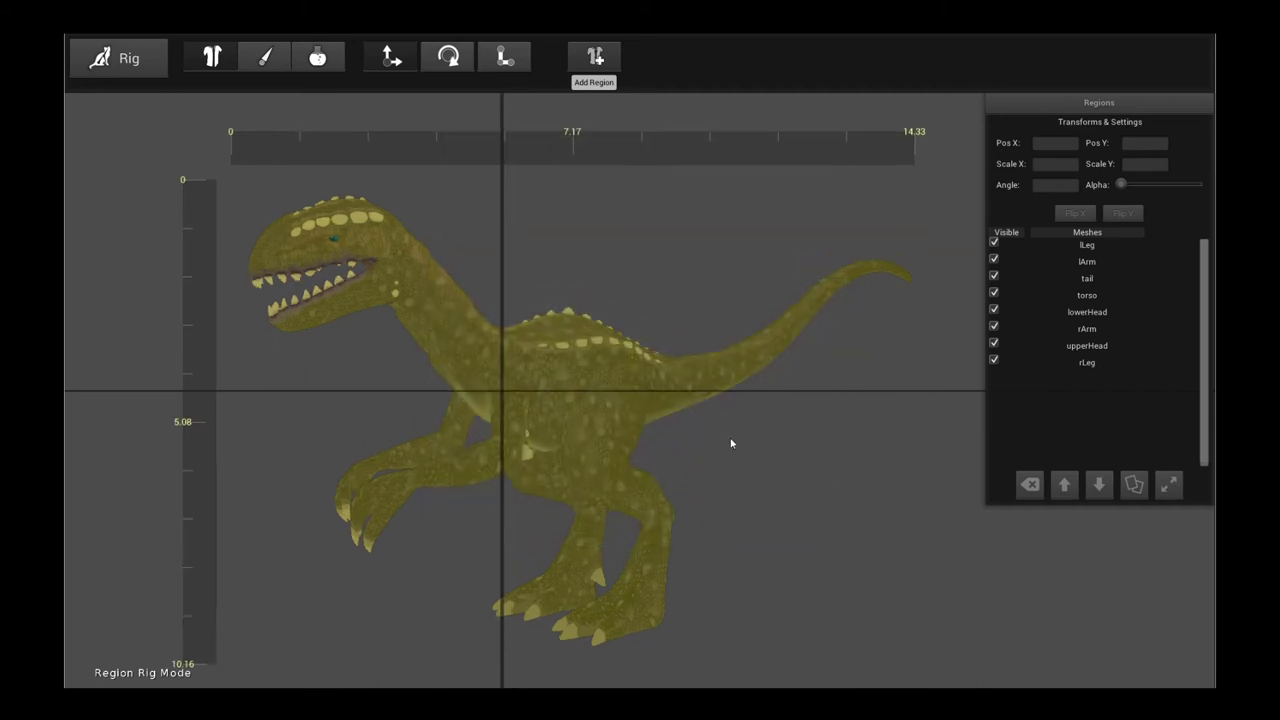
- In Bone Rig mode, adjust the bone size and chain new bones from Bone_20 to the tail tip
{"action": "left_click", "coordinate": [211, 57]}
{"action": "scroll", "coordinate": [811, 414], "scroll_direction": "up", "scroll_amount": 2}
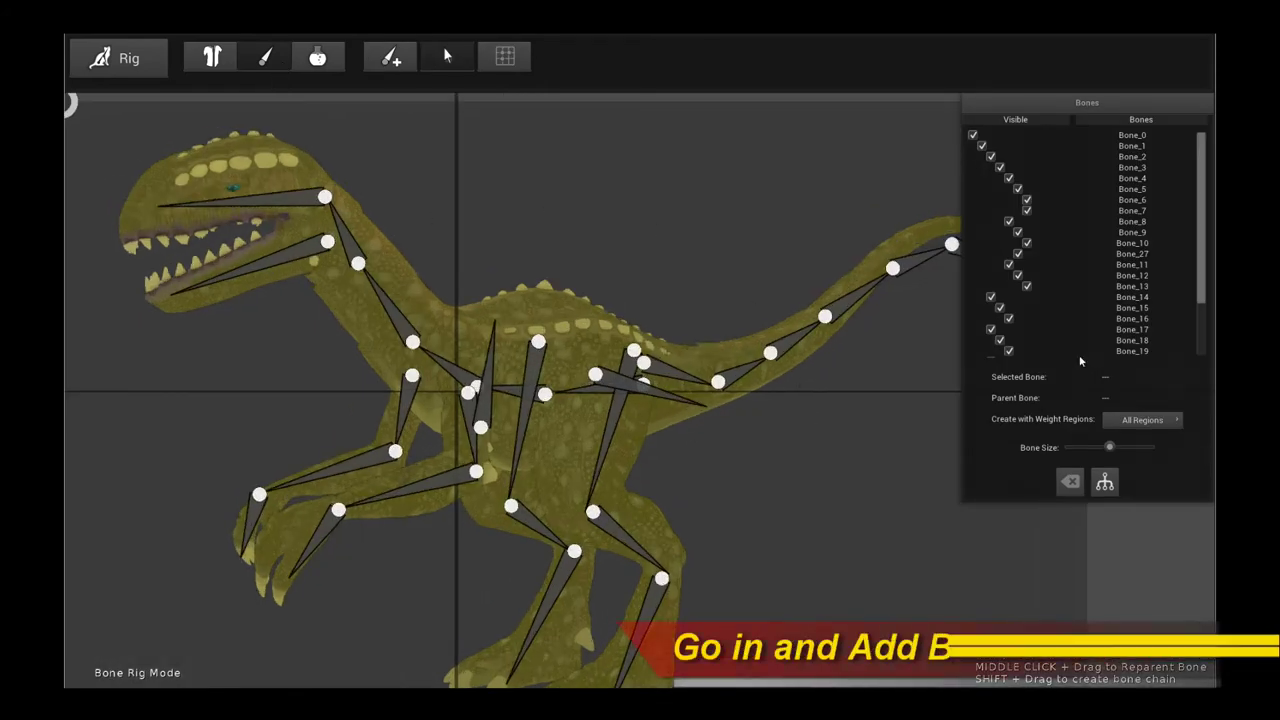
{"action": "mouse_move", "coordinate": [1109, 447]}
{"action": "left_mouse_down"}
{"action": "mouse_move", "coordinate": [1090, 447]}
{"action": "mouse_move", "coordinate": [1105, 449]}
{"action": "left_mouse_up"}
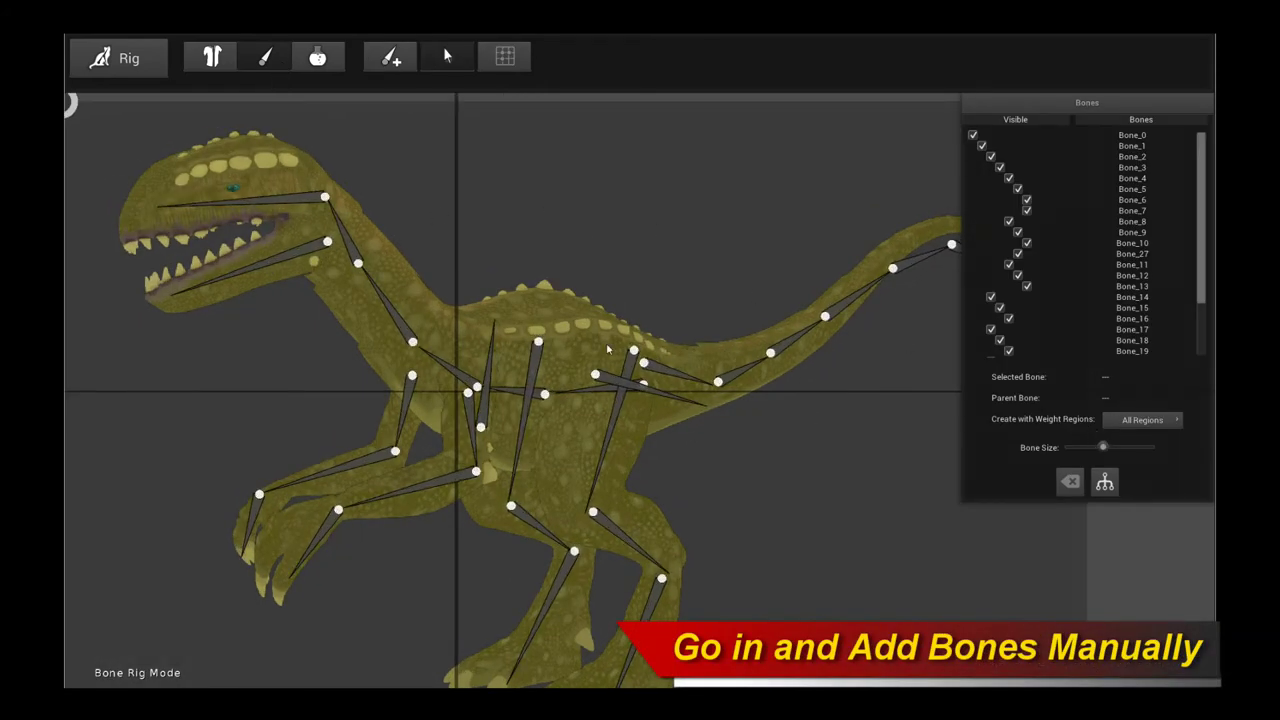
{"action": "left_click", "coordinate": [617, 430]}
{"action": "left_click", "coordinate": [688, 374]}
{"action": "left_click_drag", "start_coordinate": [720, 380], "coordinate": [841, 303]}
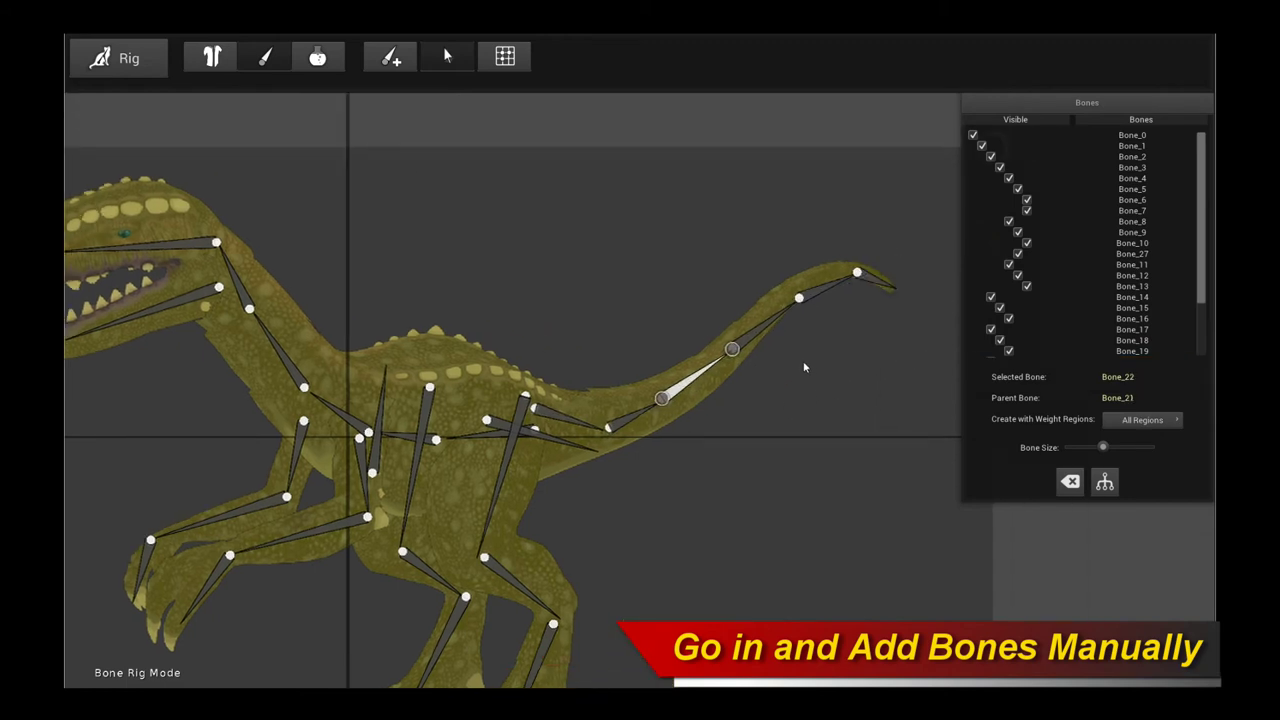
{"action": "mouse_move", "coordinate": [732, 348]}
{"action": "left_mouse_down"}
{"action": "mouse_move", "coordinate": [792, 297]}
{"action": "mouse_move", "coordinate": [885, 278]}
{"action": "left_mouse_up"}
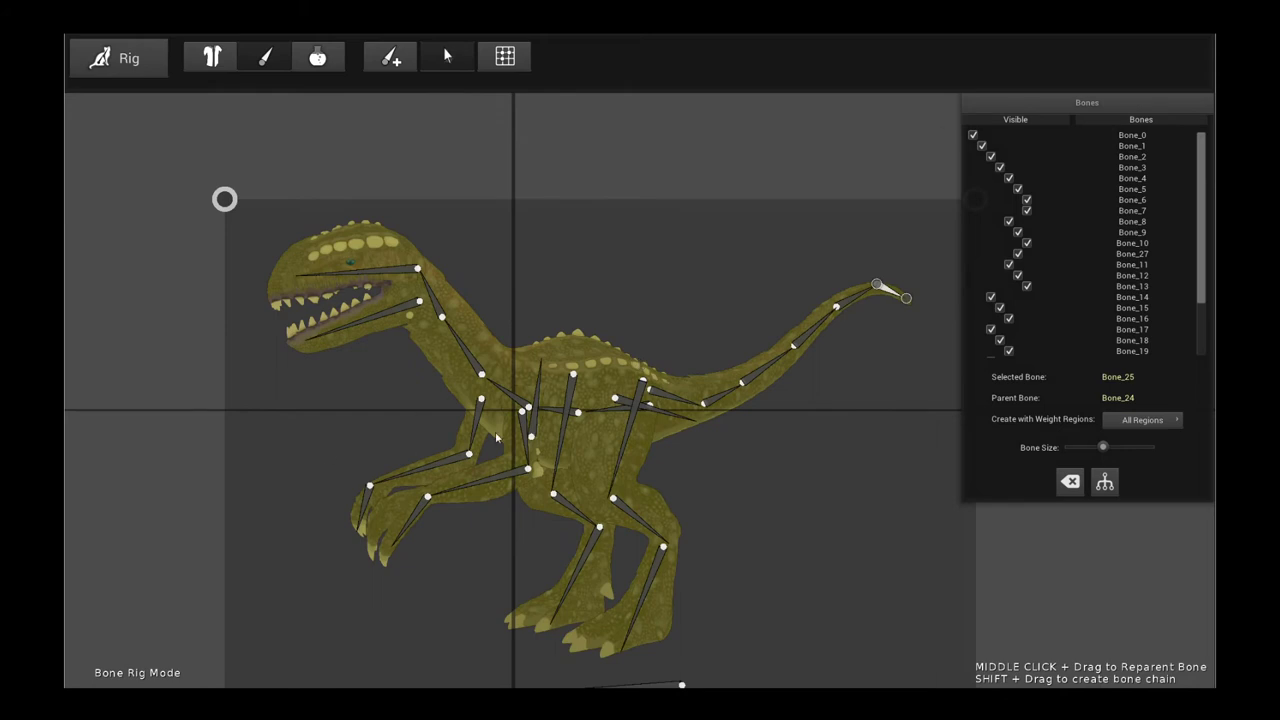
- Check bone weights from Bone_5 to tail-tip Bone_24, which affects tail, torso and rArm
{"action": "left_click", "coordinate": [460, 367]}
{"action": "left_click", "coordinate": [505, 56]}
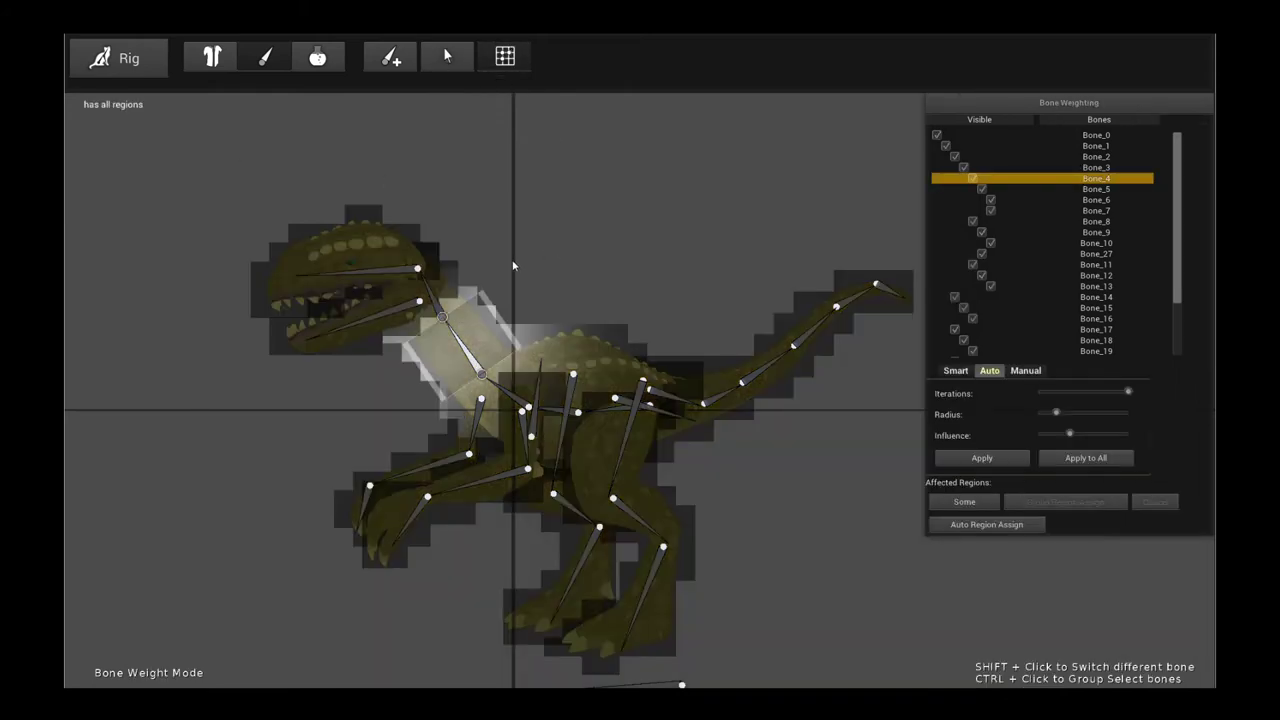
{"action": "left_click", "coordinate": [432, 292], "text": "shift"}
{"action": "left_click", "coordinate": [360, 268], "text": "shift"}
{"action": "left_click", "coordinate": [370, 318], "text": "shift"}
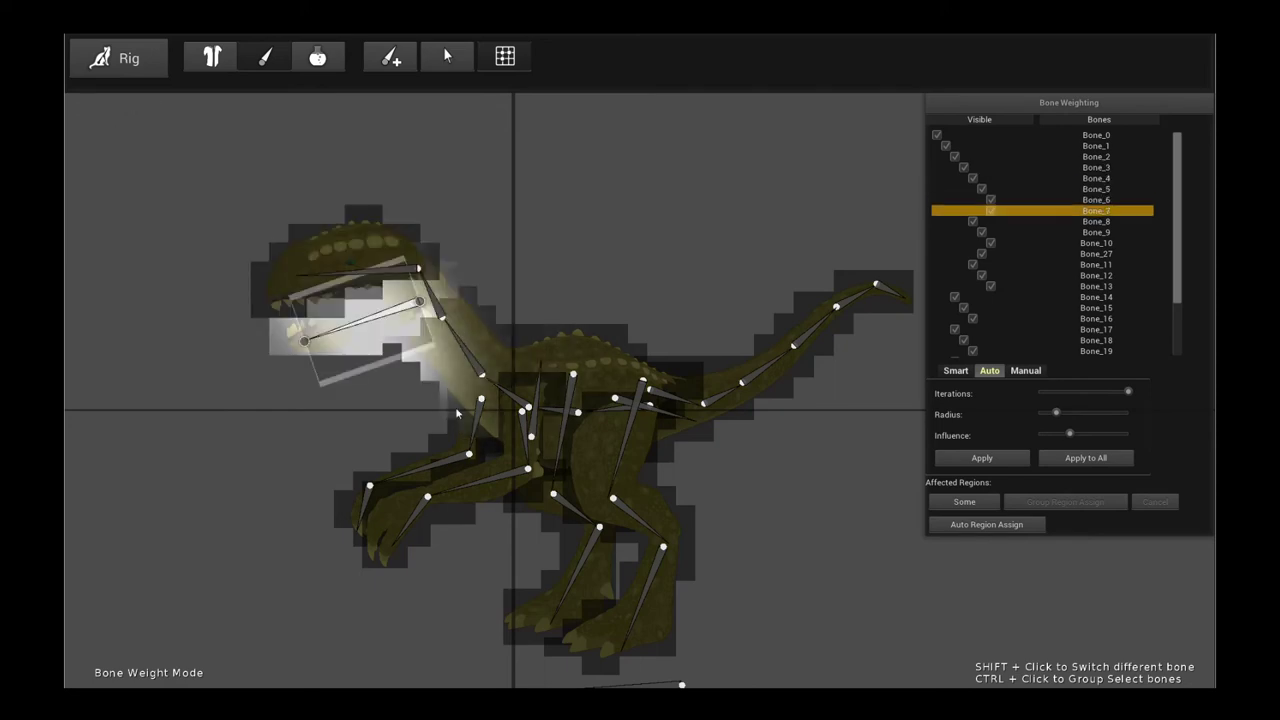
{"action": "left_click", "coordinate": [448, 465], "text": "shift"}
{"action": "left_click", "coordinate": [500, 424], "text": "shift"}
{"action": "left_click", "coordinate": [512, 398], "text": "shift"}
{"action": "left_click", "coordinate": [555, 480], "text": "shift"}
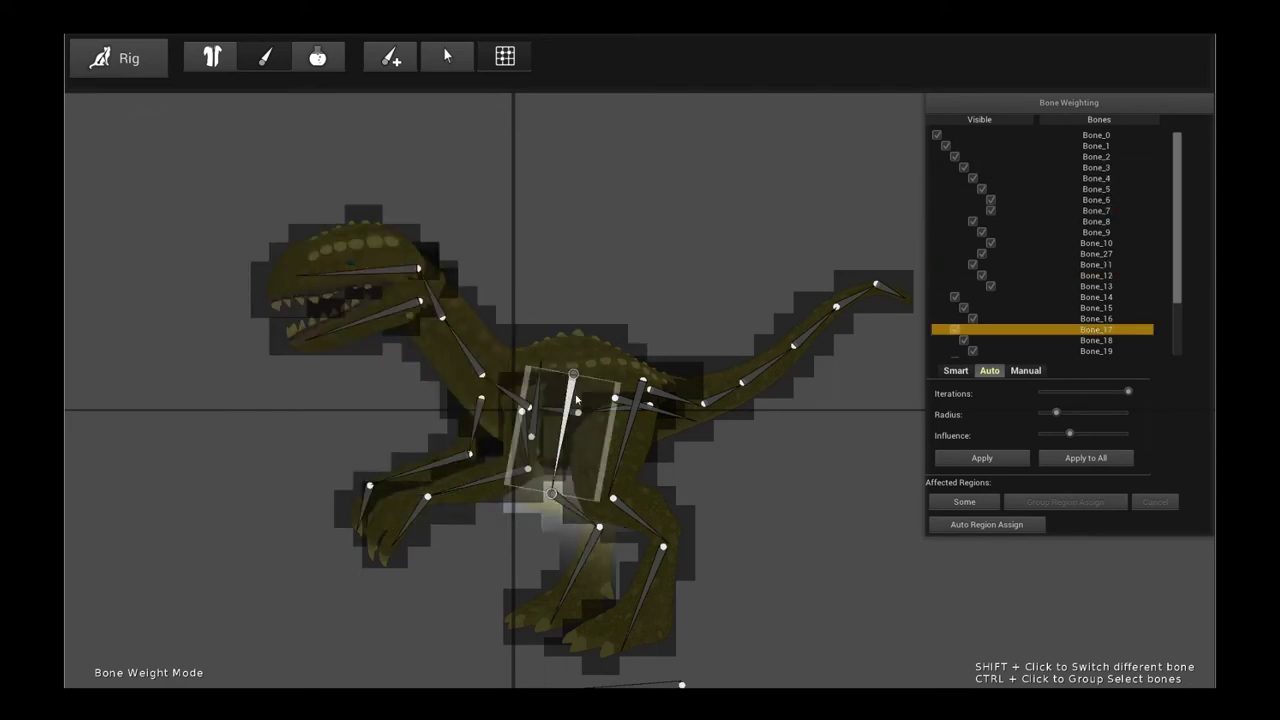
{"action": "left_click", "coordinate": [635, 418], "text": "shift"}
{"action": "left_click", "coordinate": [676, 398], "text": "shift"}
{"action": "left_click", "coordinate": [722, 398], "text": "shift"}
{"action": "left_click", "coordinate": [756, 376], "text": "shift"}
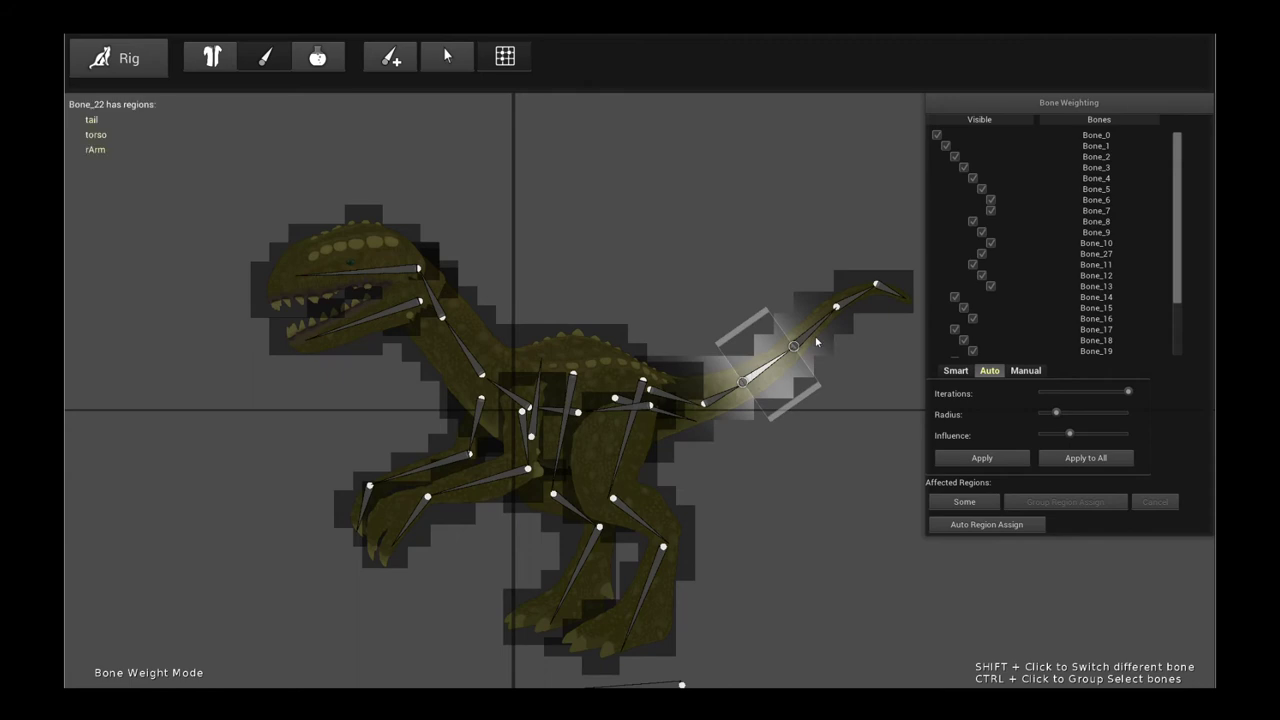
{"action": "left_click", "coordinate": [862, 302], "text": "shift"}
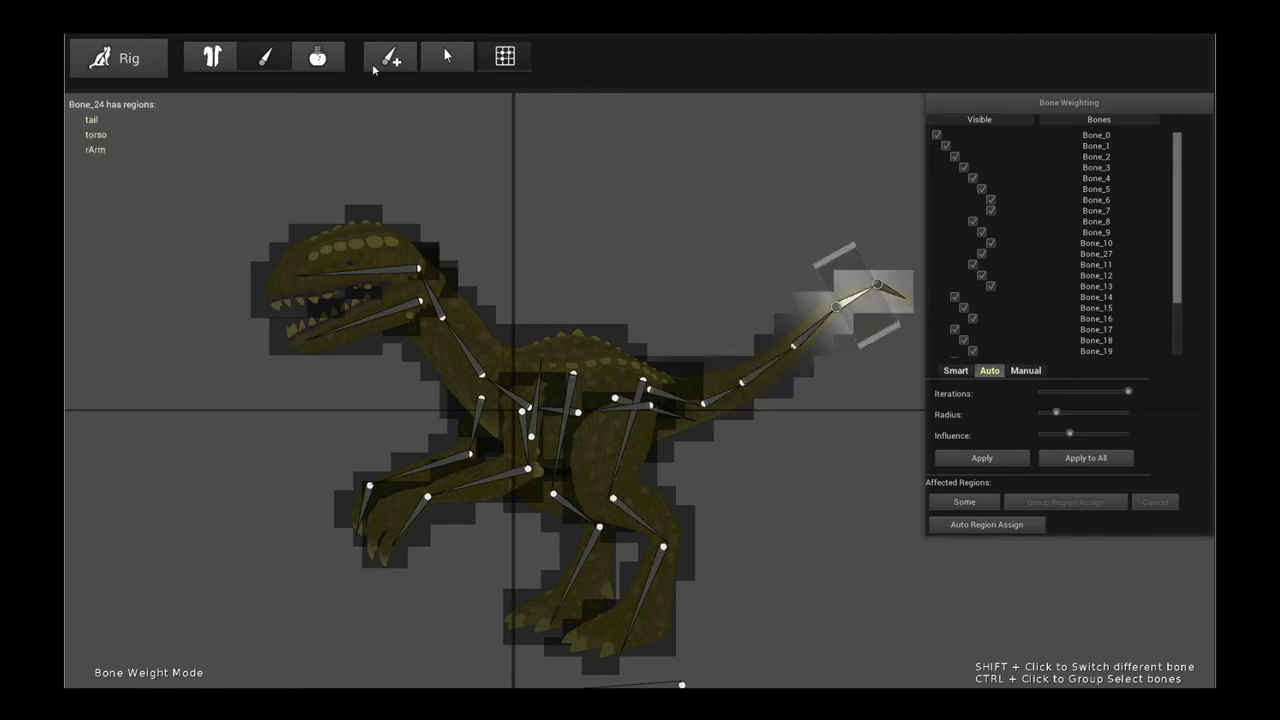
{"action": "left_click", "coordinate": [436, 64]}
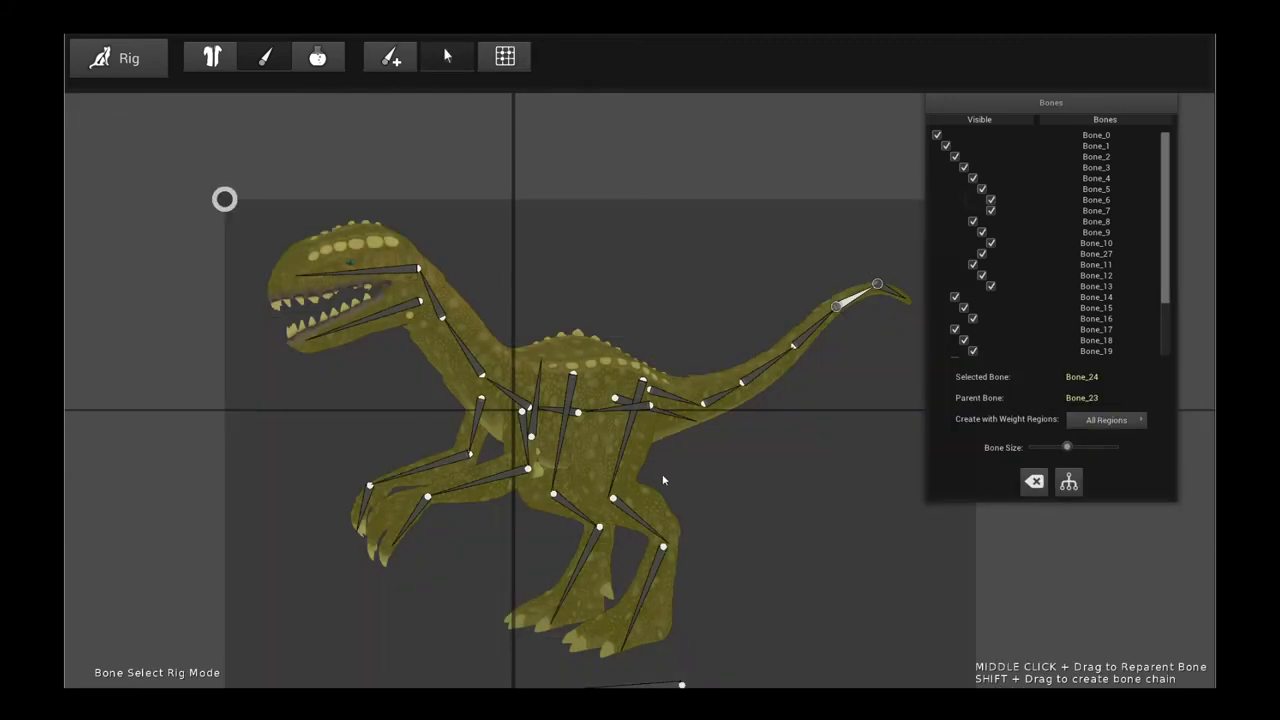
- Switch to Animate mode and play, then stop, the default clip
{"action": "left_click", "coordinate": [126, 58]}
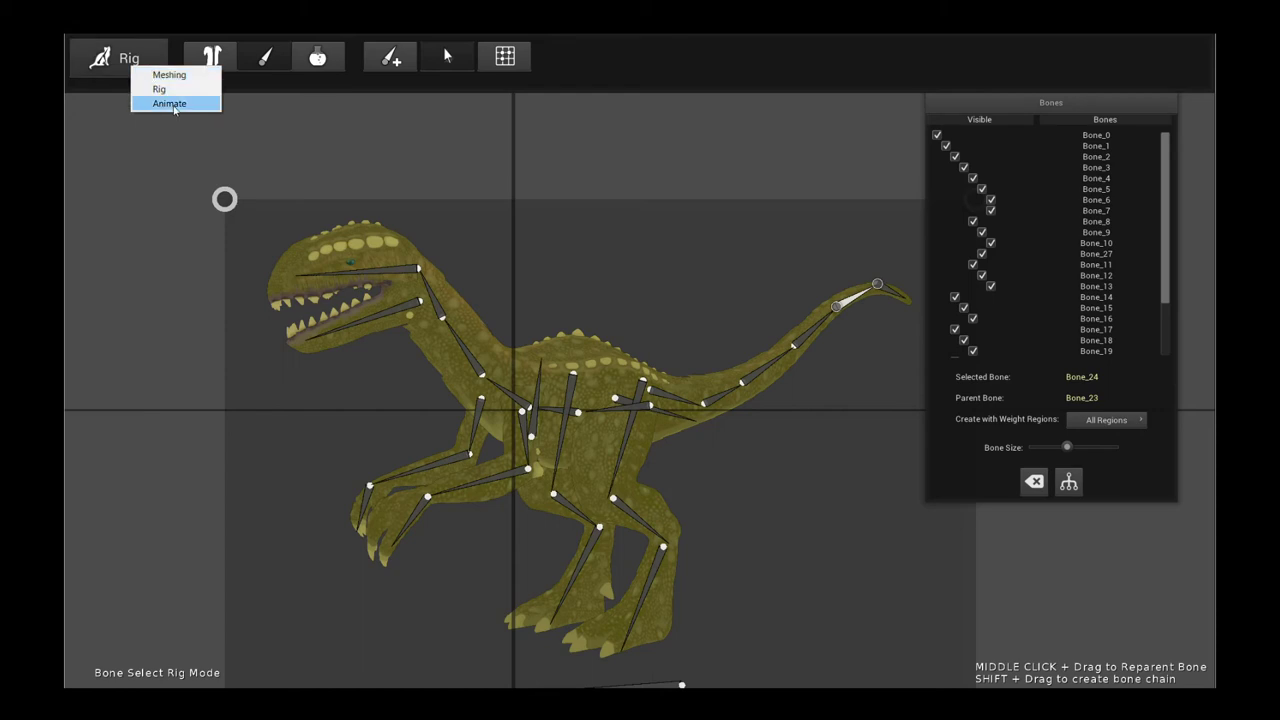
{"action": "left_click", "coordinate": [169, 104]}
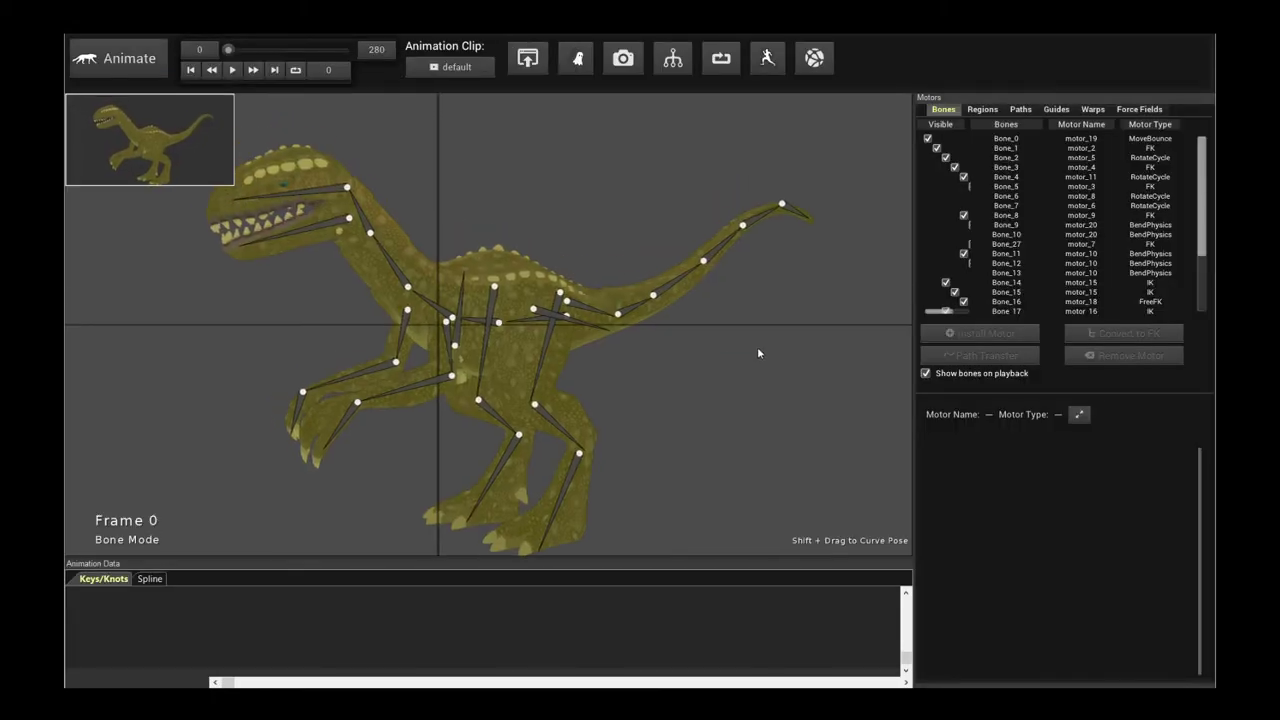
{"action": "key", "text": "space"}
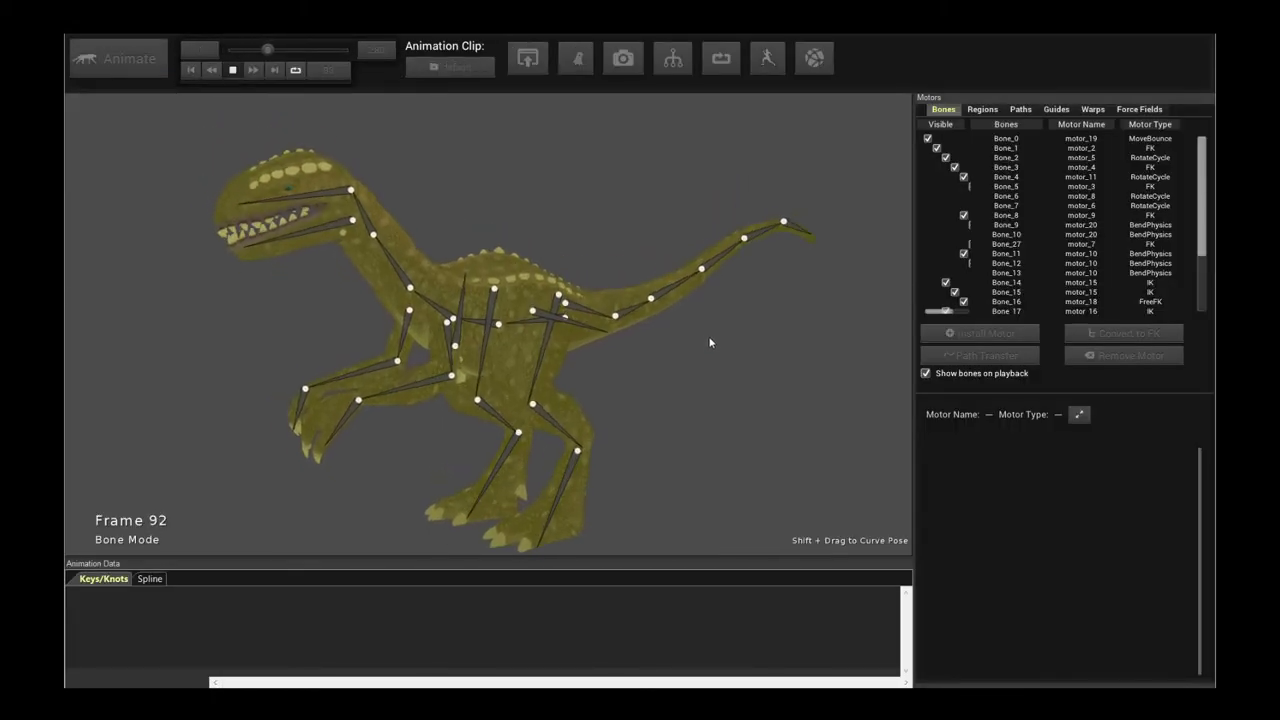
{"action": "key", "text": "space"}
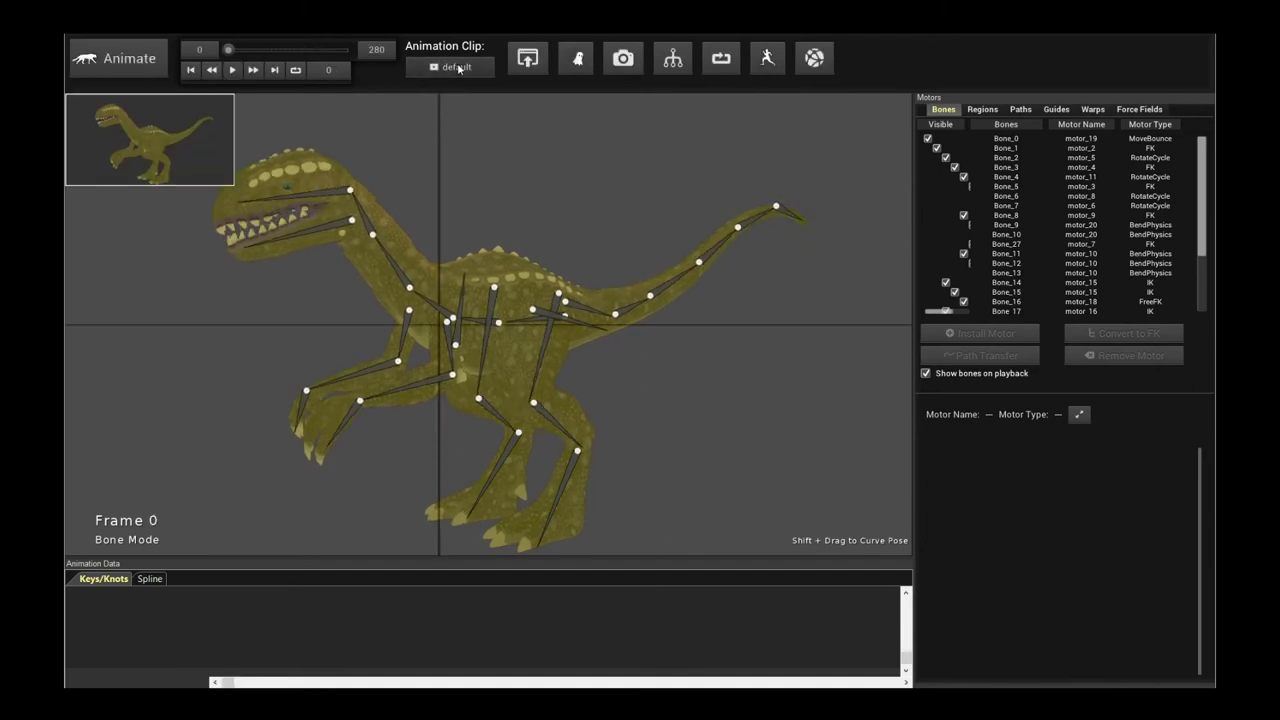
- Load the 500-frame move clip and preview its playback
{"action": "left_click", "coordinate": [458, 67]}
{"action": "double_click", "coordinate": [503, 196]}
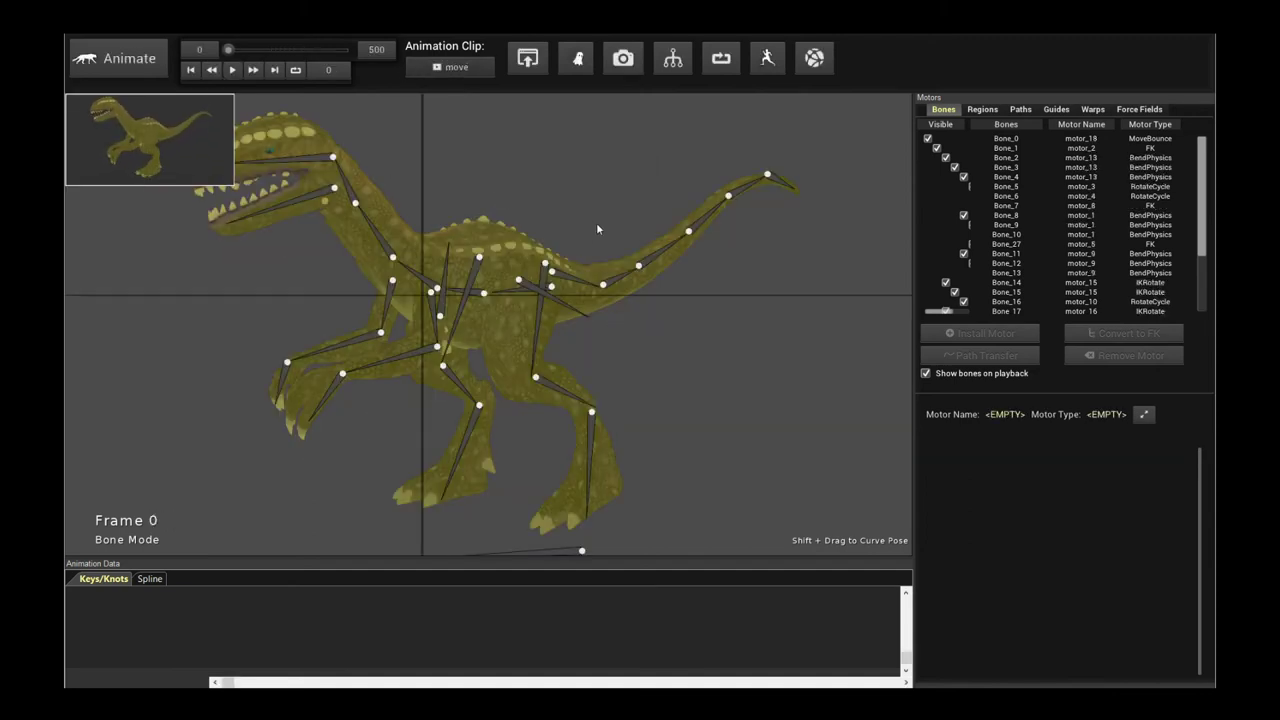
{"action": "key", "text": "space"}
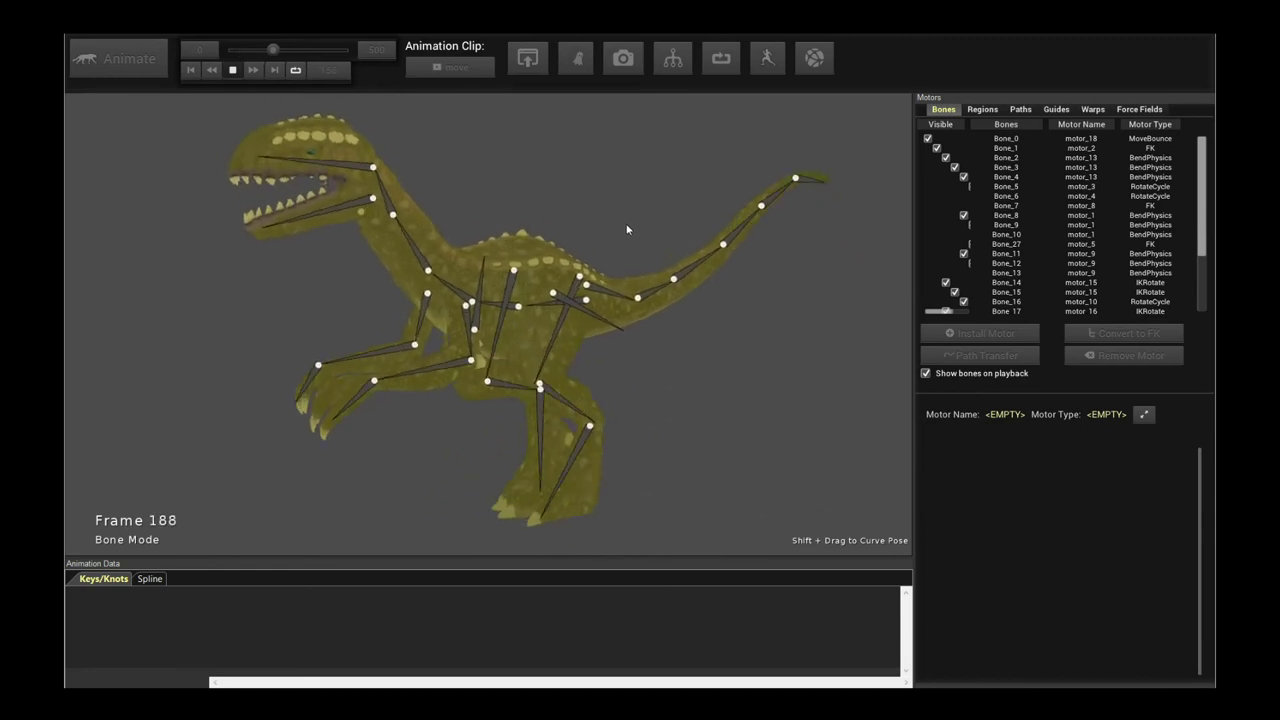
{"action": "key", "text": "space"}
{"action": "key", "text": "space"}
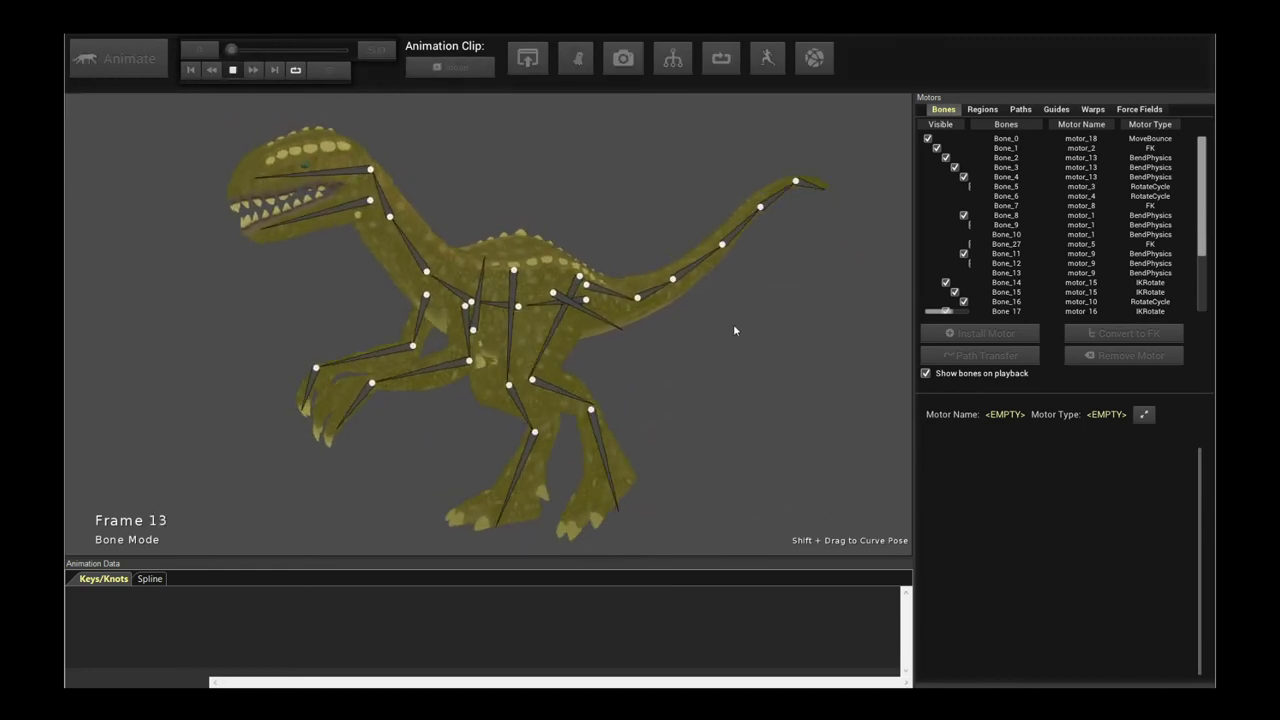
{"action": "left_click", "coordinate": [234, 70]}
{"action": "right_click", "coordinate": [240, 35]}
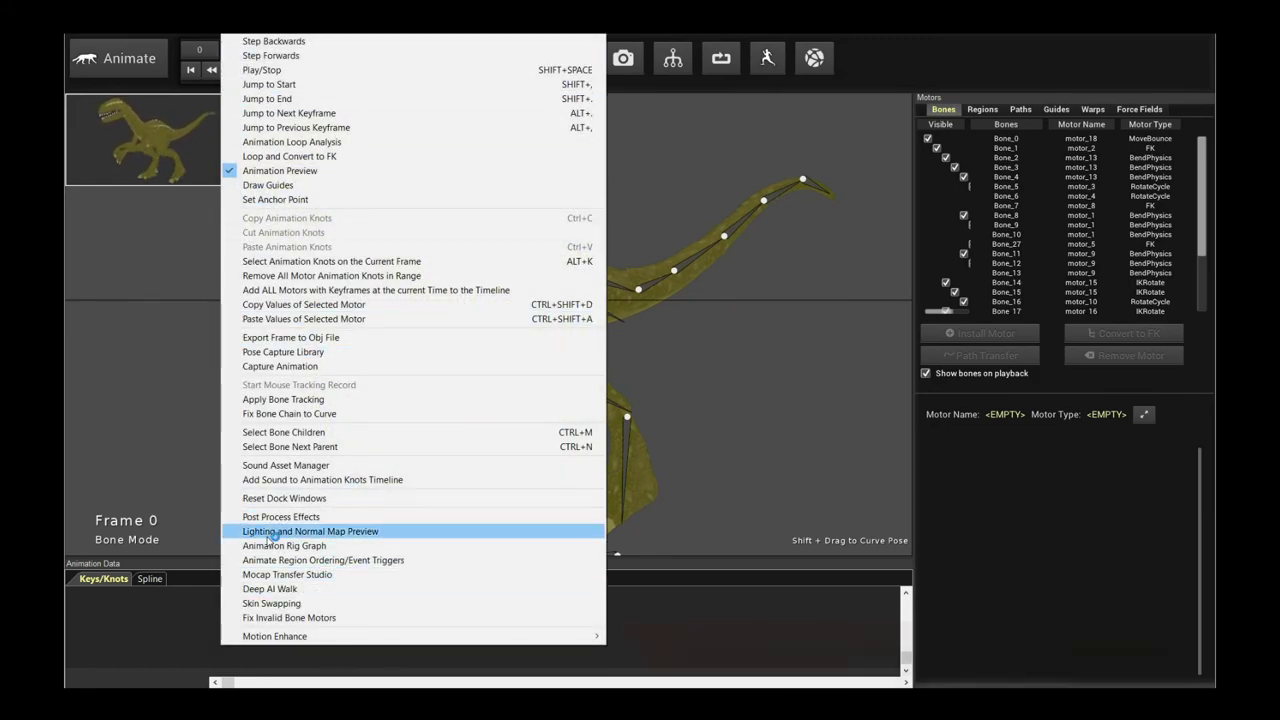
- Set Data3D/normal_map.png as the Lighting Preview normal map and tick Enable
{"action": "left_click", "coordinate": [331, 535]}
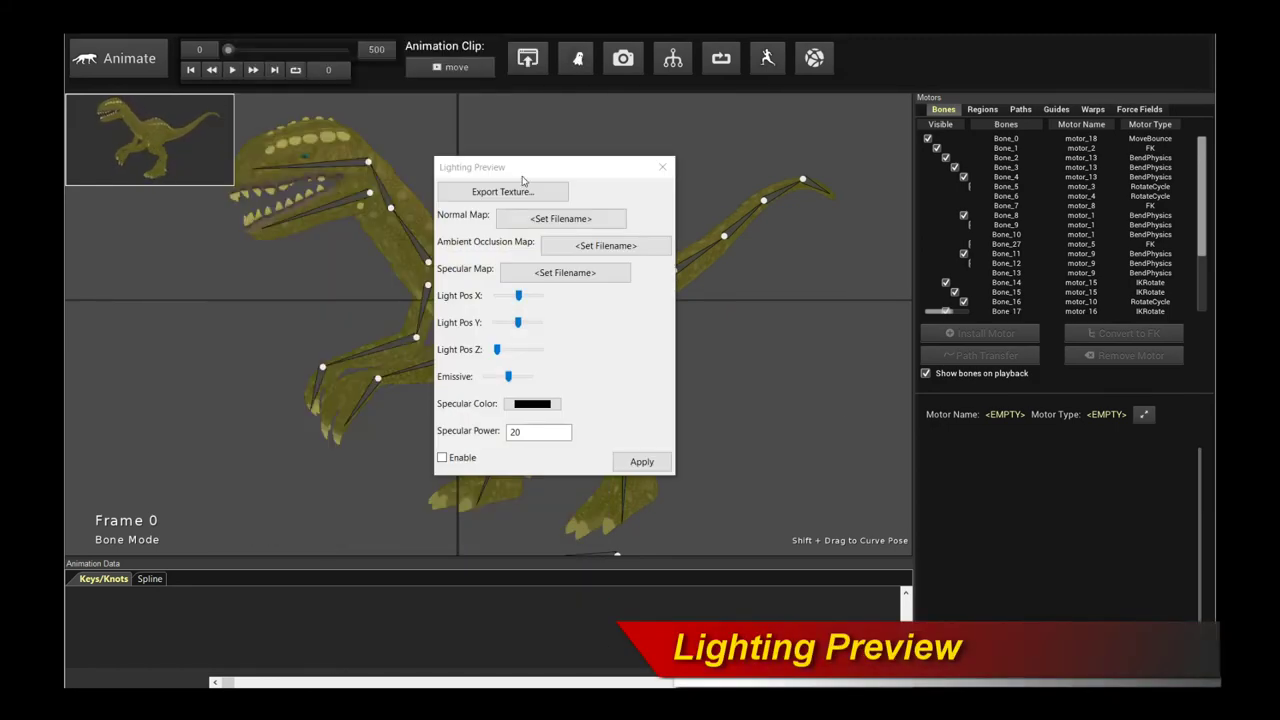
{"action": "left_click_drag", "start_coordinate": [480, 167], "coordinate": [838, 265]}
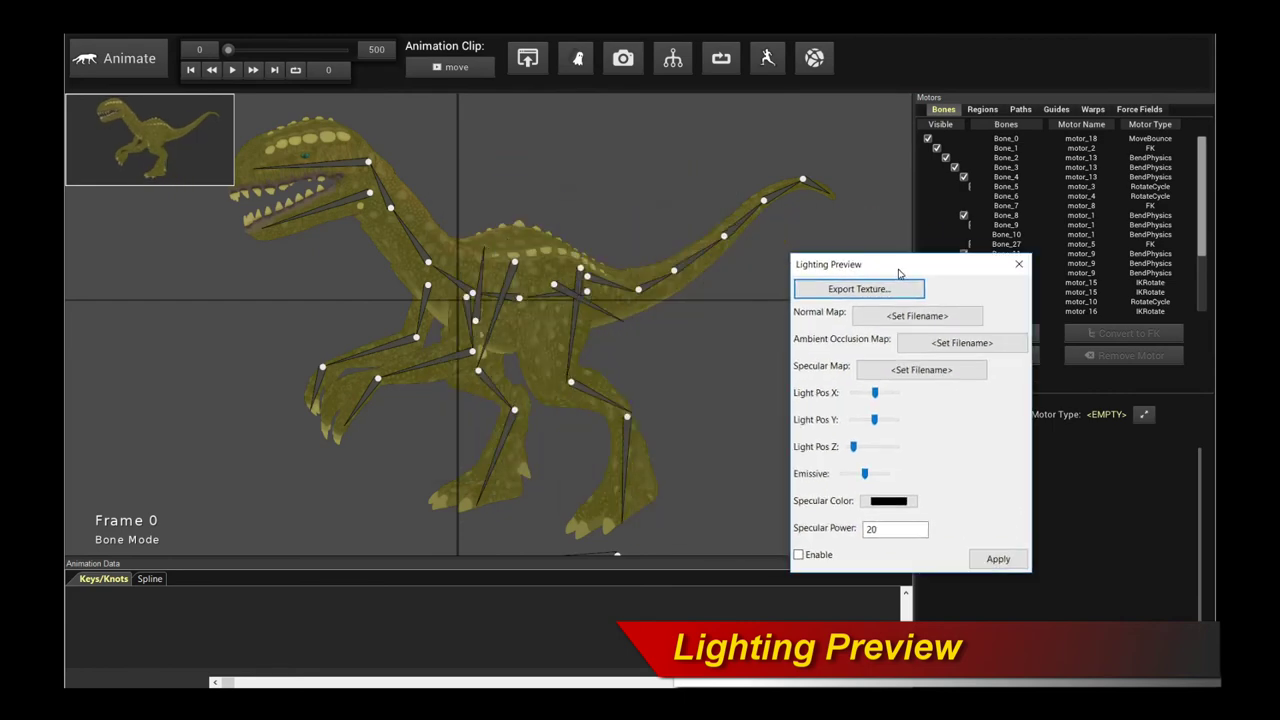
{"action": "left_click", "coordinate": [942, 318]}
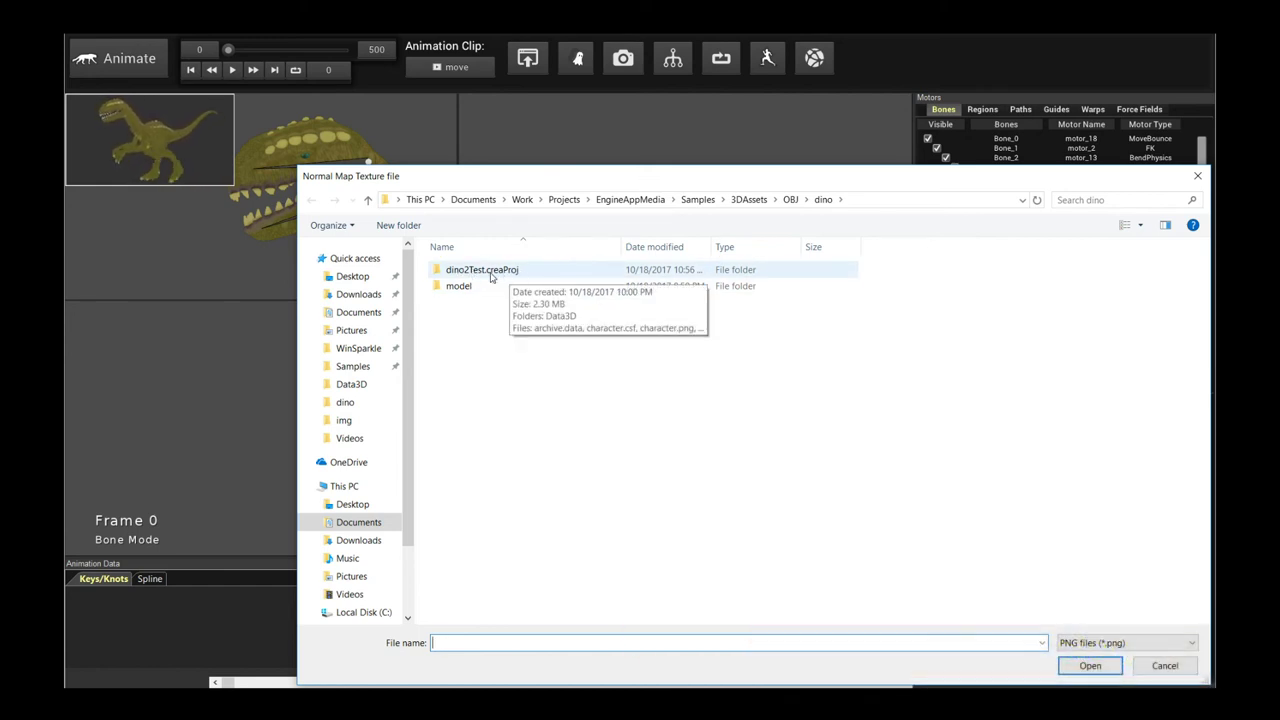
{"action": "double_click", "coordinate": [468, 279]}
{"action": "left_click", "coordinate": [468, 285]}
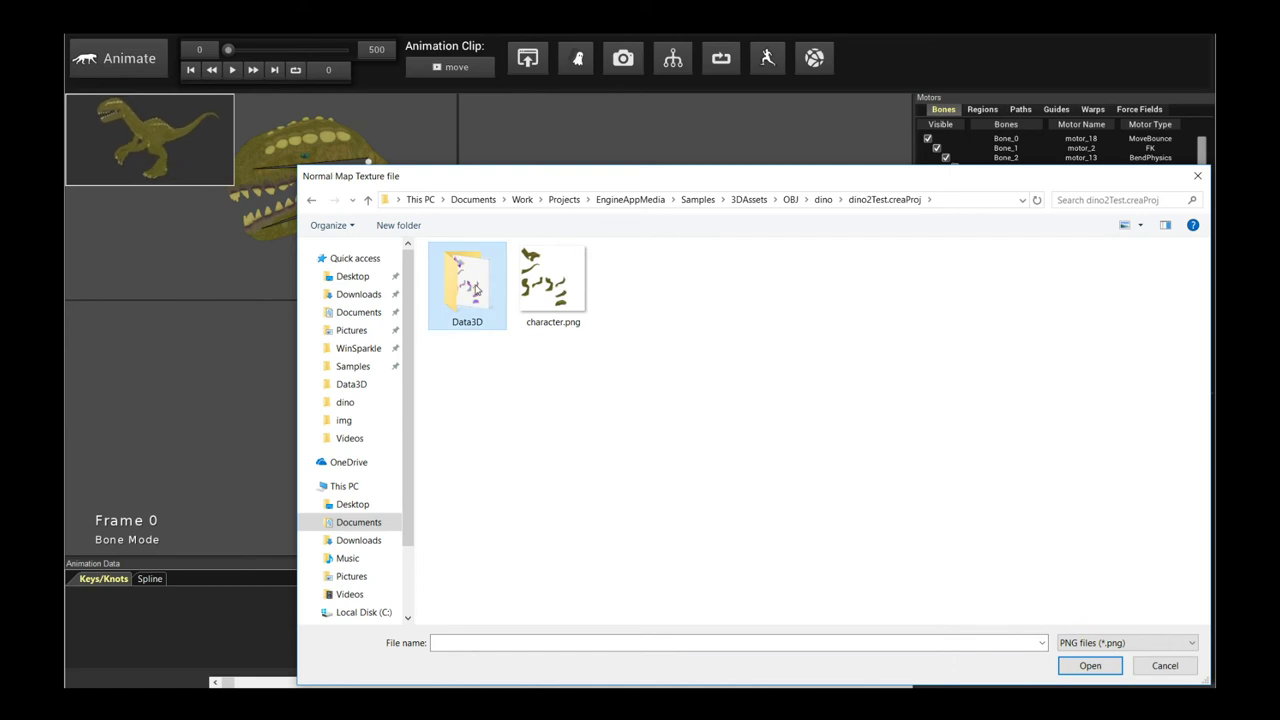
{"action": "double_click", "coordinate": [486, 290]}
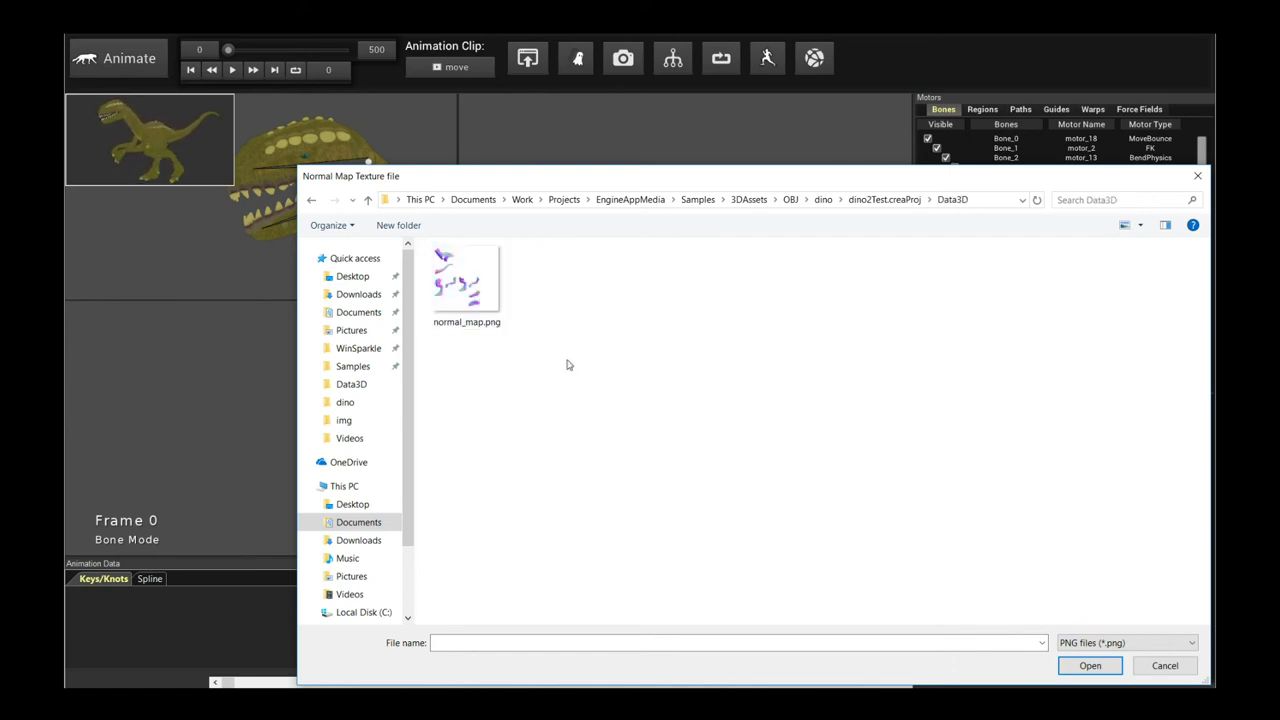
{"action": "left_click", "coordinate": [489, 290]}
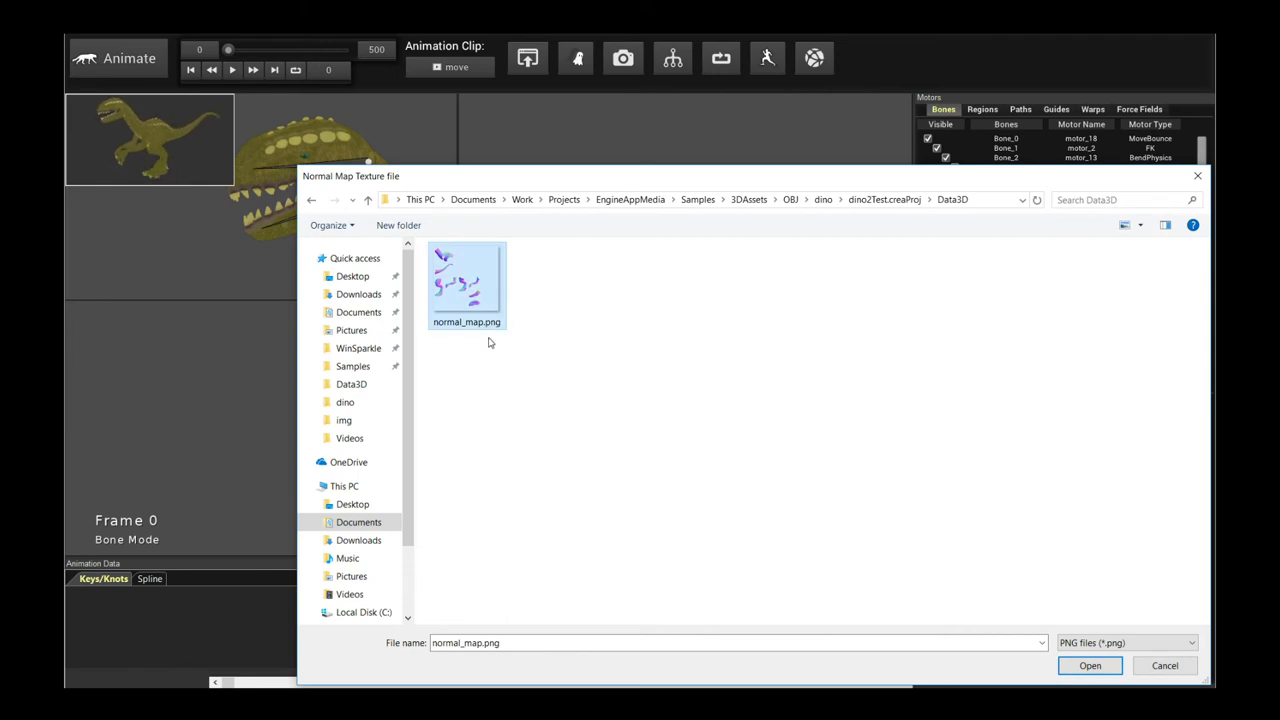
{"action": "double_click", "coordinate": [491, 300]}
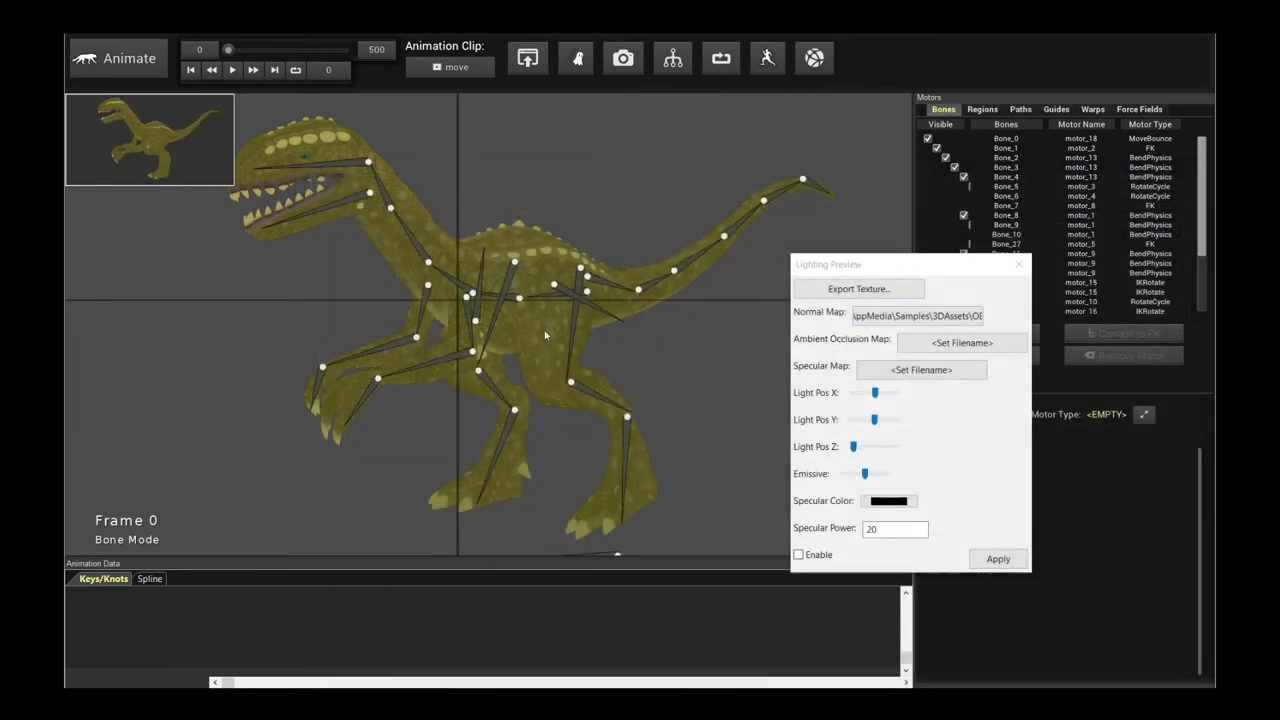
{"action": "left_click", "coordinate": [799, 554]}
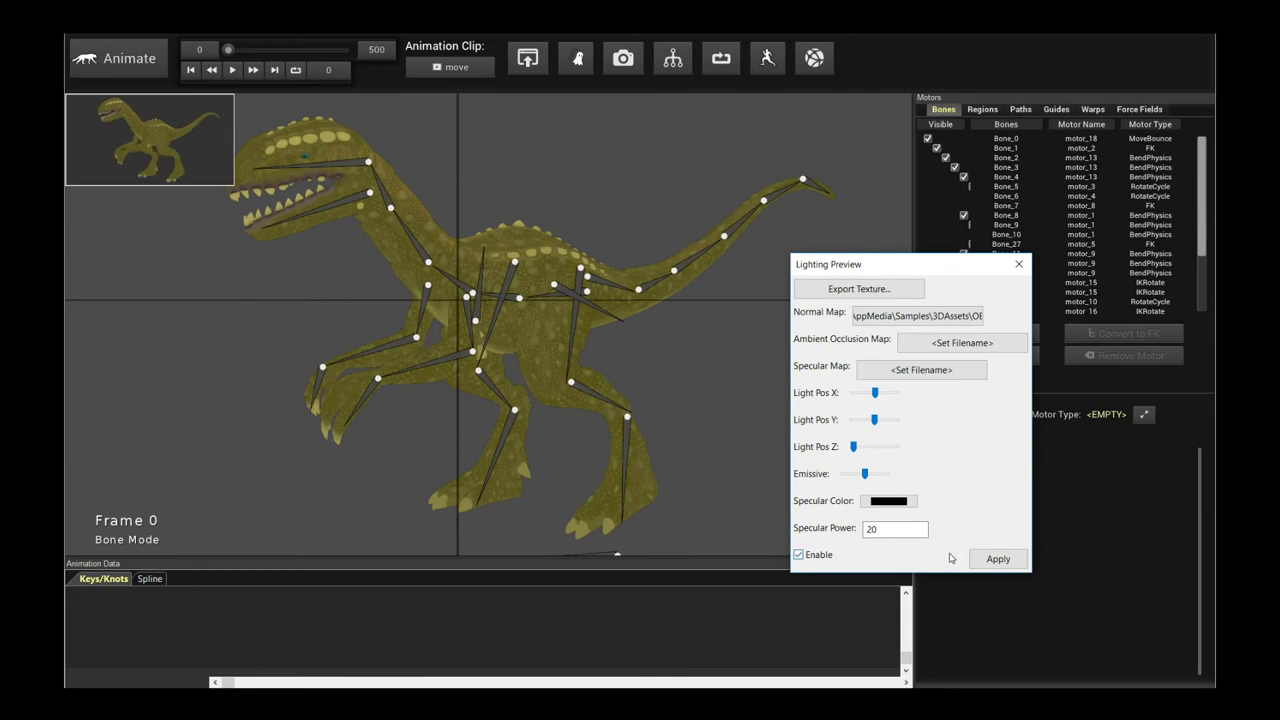
- Apply the normal-map lighting and shift the light position, previewing with playback
{"action": "left_click", "coordinate": [998, 560]}
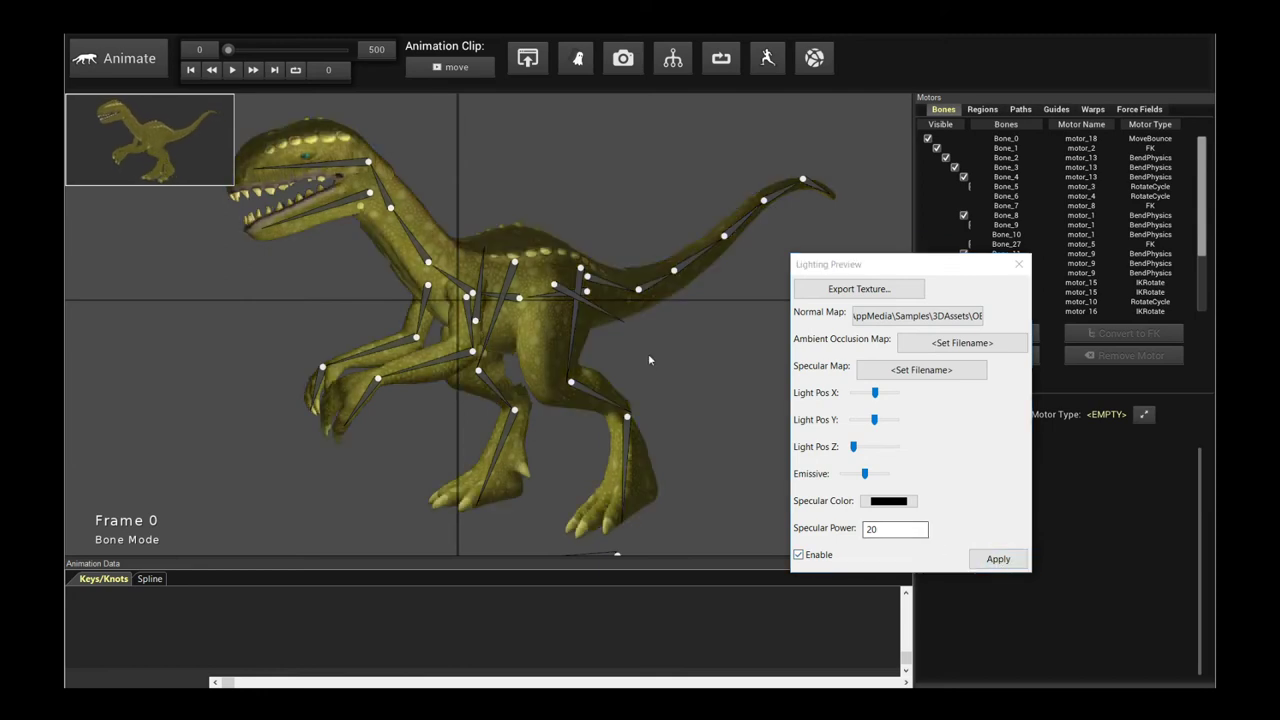
{"action": "left_click_drag", "start_coordinate": [614, 334], "coordinate": [651, 297]}
{"action": "key", "text": "space"}
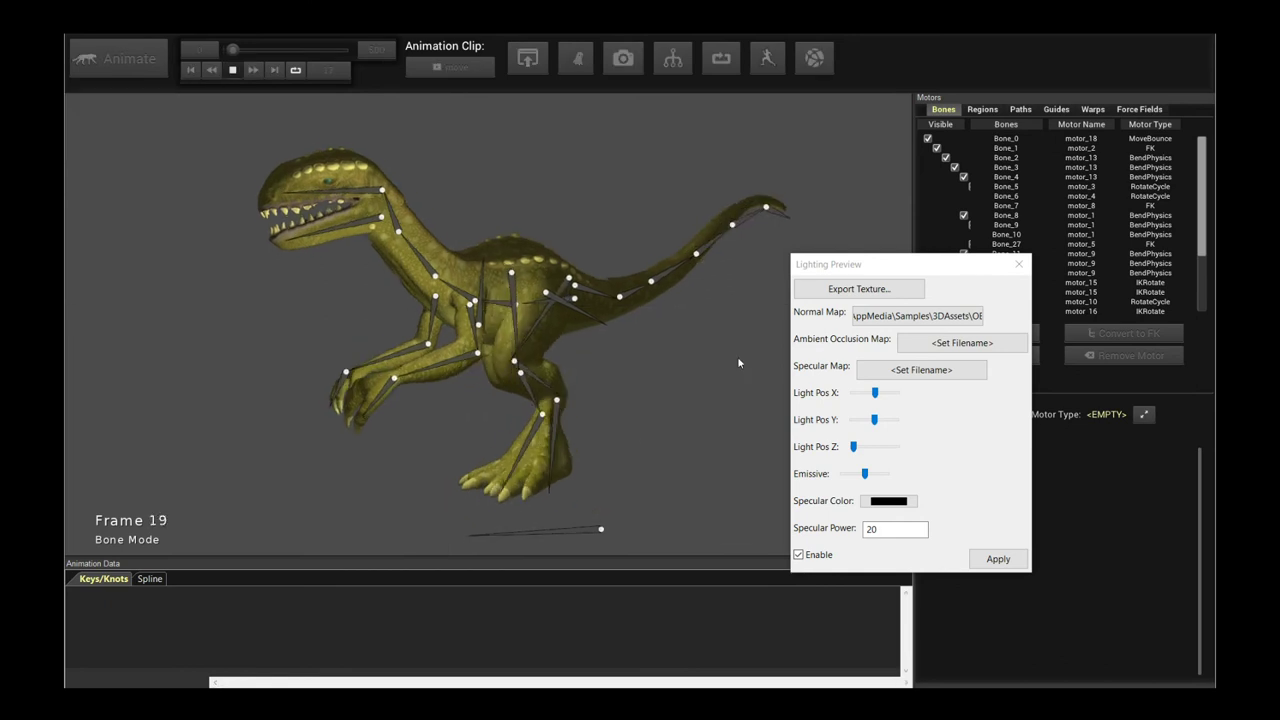
{"action": "key", "text": "space"}
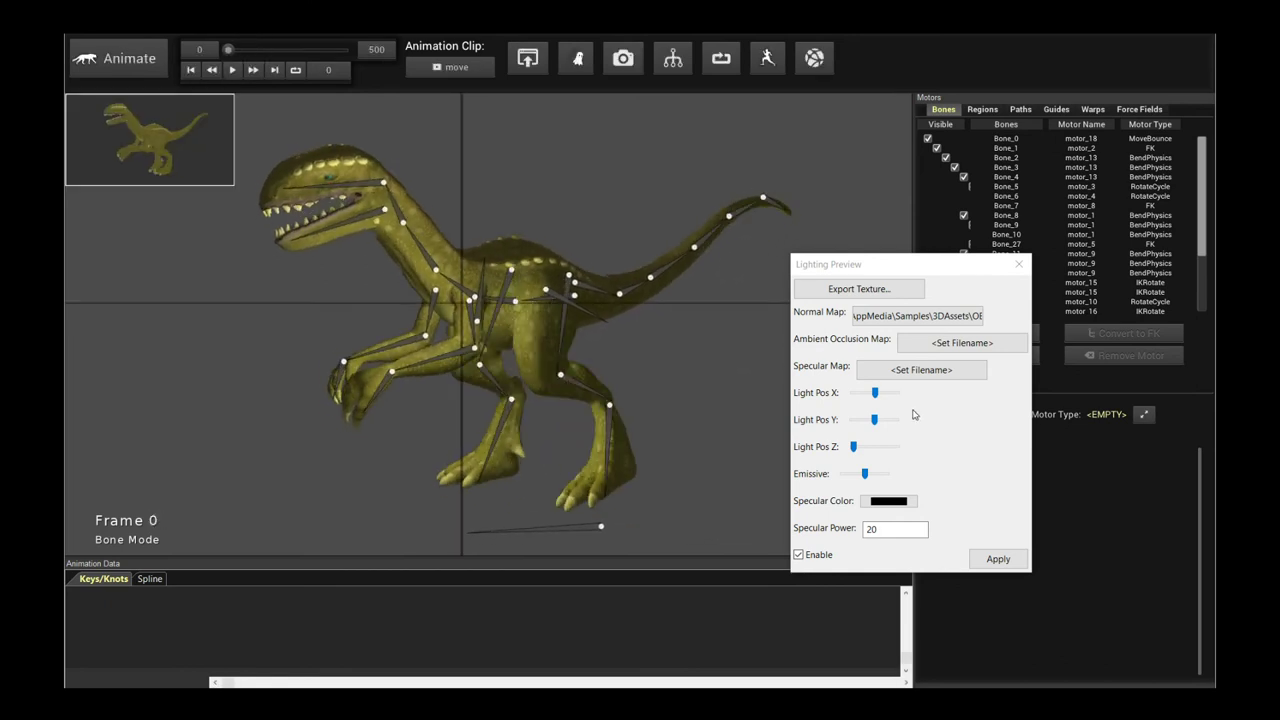
{"action": "left_click_drag", "start_coordinate": [875, 393], "coordinate": [882, 421]}
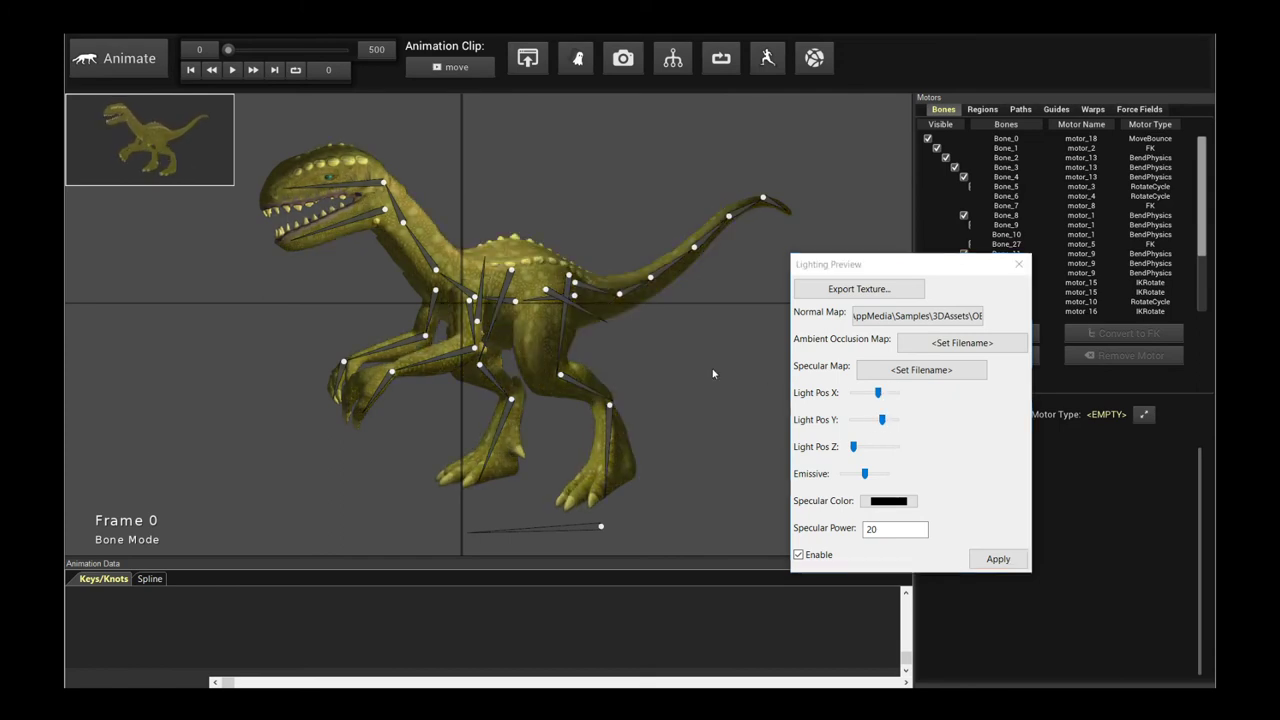
{"action": "left_click", "coordinate": [735, 380]}
{"action": "key", "text": "space"}
{"action": "key", "text": "space"}
- Set the specular colour to white, apply it, and preview the shine
{"action": "left_click", "coordinate": [888, 500]}
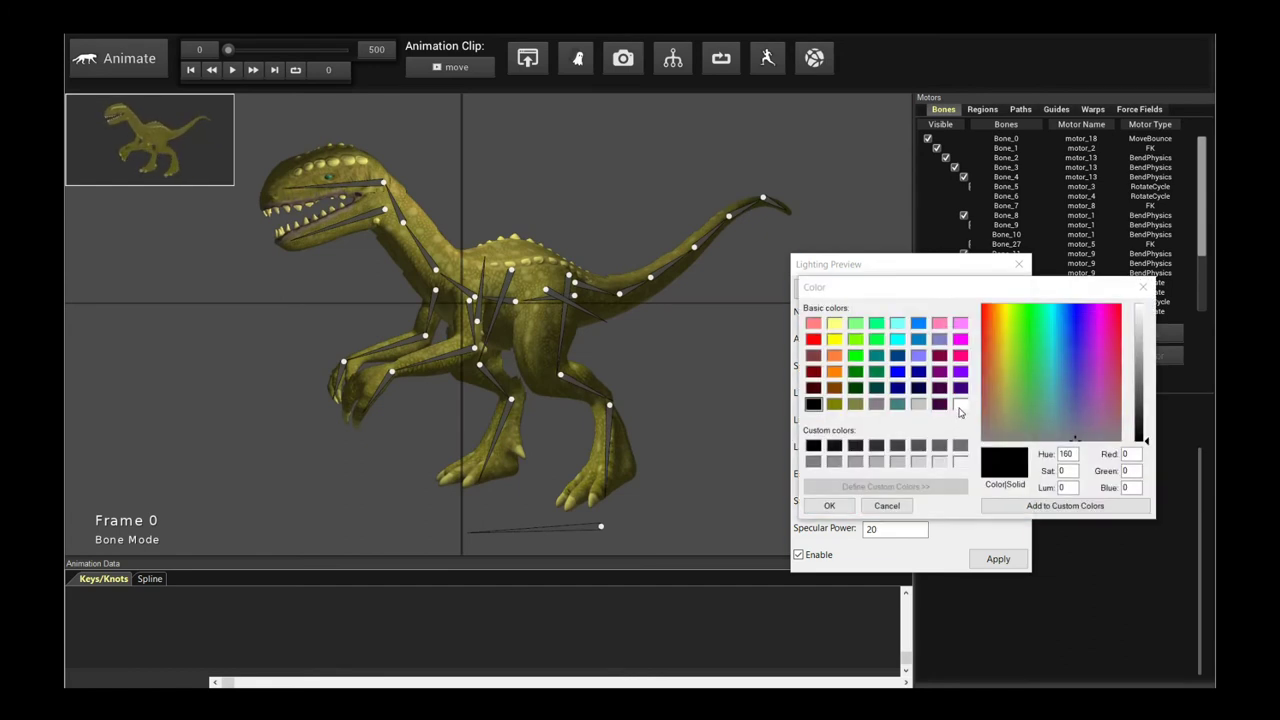
{"action": "left_click", "coordinate": [960, 405]}
{"action": "left_click", "coordinate": [829, 505]}
{"action": "left_click", "coordinate": [980, 562]}
{"action": "left_click", "coordinate": [724, 373]}
{"action": "key", "text": "space"}
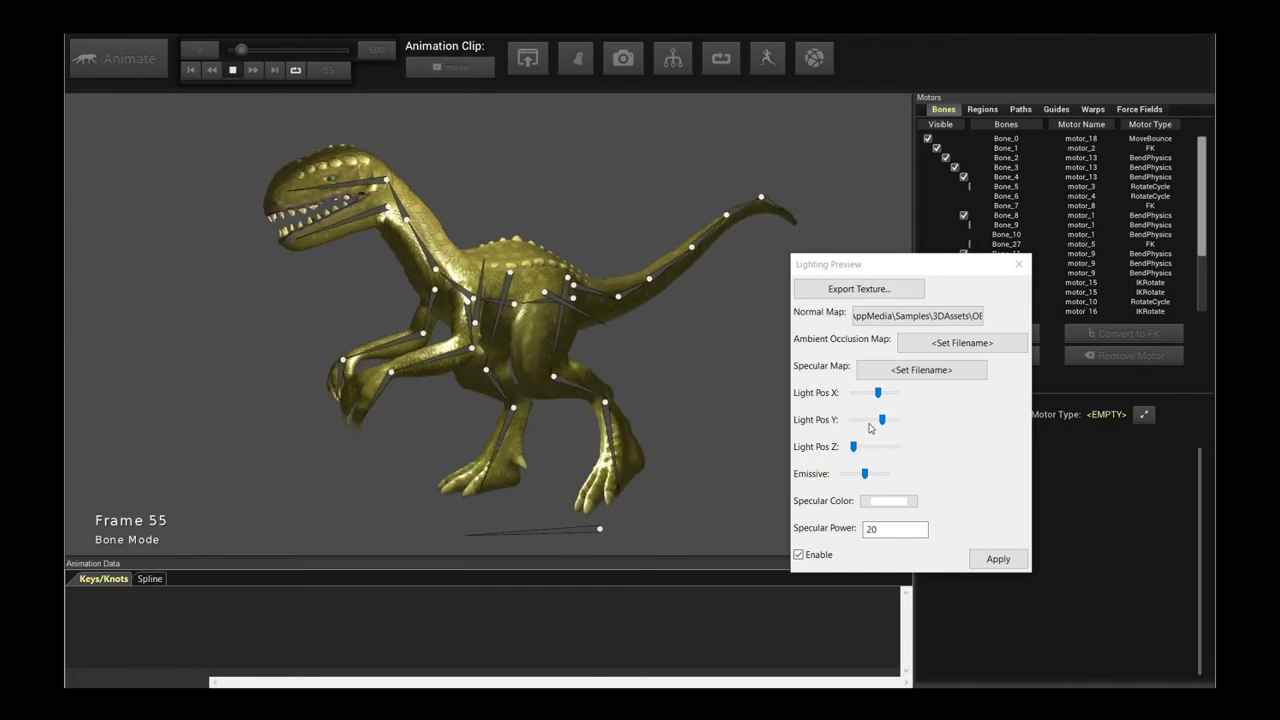
{"action": "key", "text": "space"}
- Fine-tune the Light Pos X and Y sliders, replaying the animation after each change
{"action": "left_click_drag", "start_coordinate": [878, 392], "coordinate": [875, 392]}
{"action": "left_click", "coordinate": [713, 363]}
{"action": "key", "text": "space"}
{"action": "key", "text": "space"}
{"action": "left_click", "coordinate": [699, 351]}
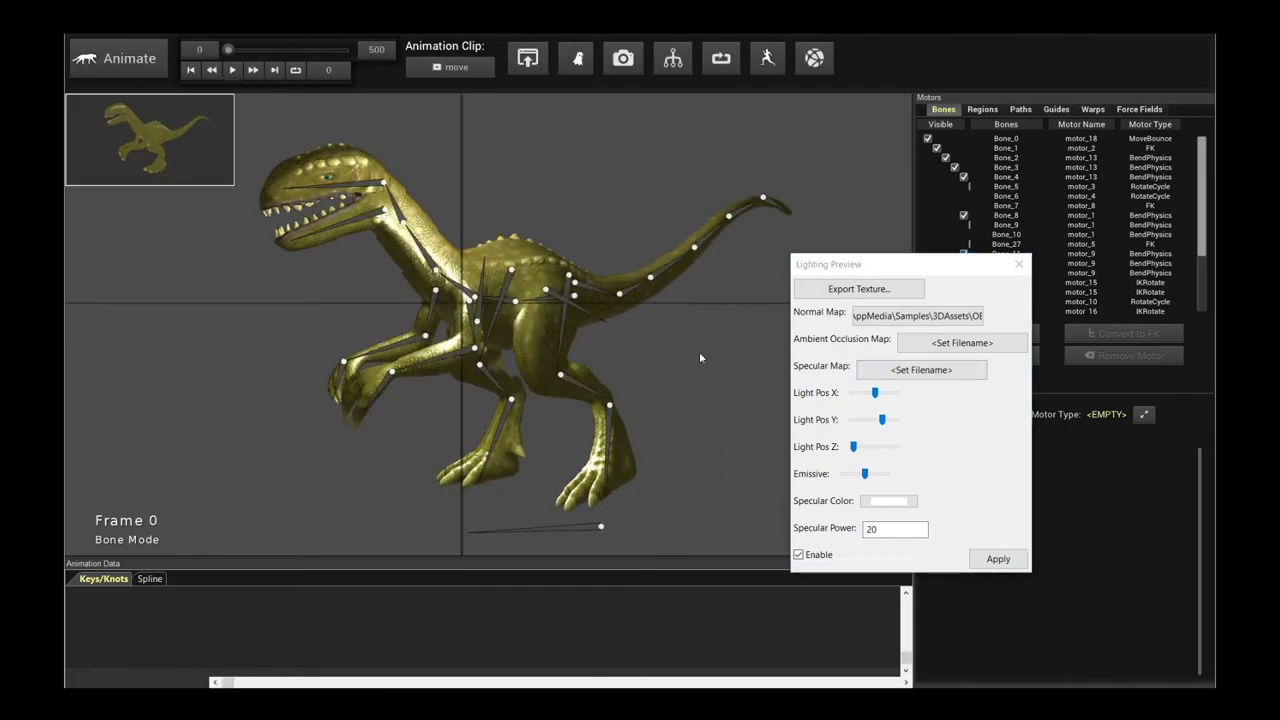
{"action": "key", "text": "space"}
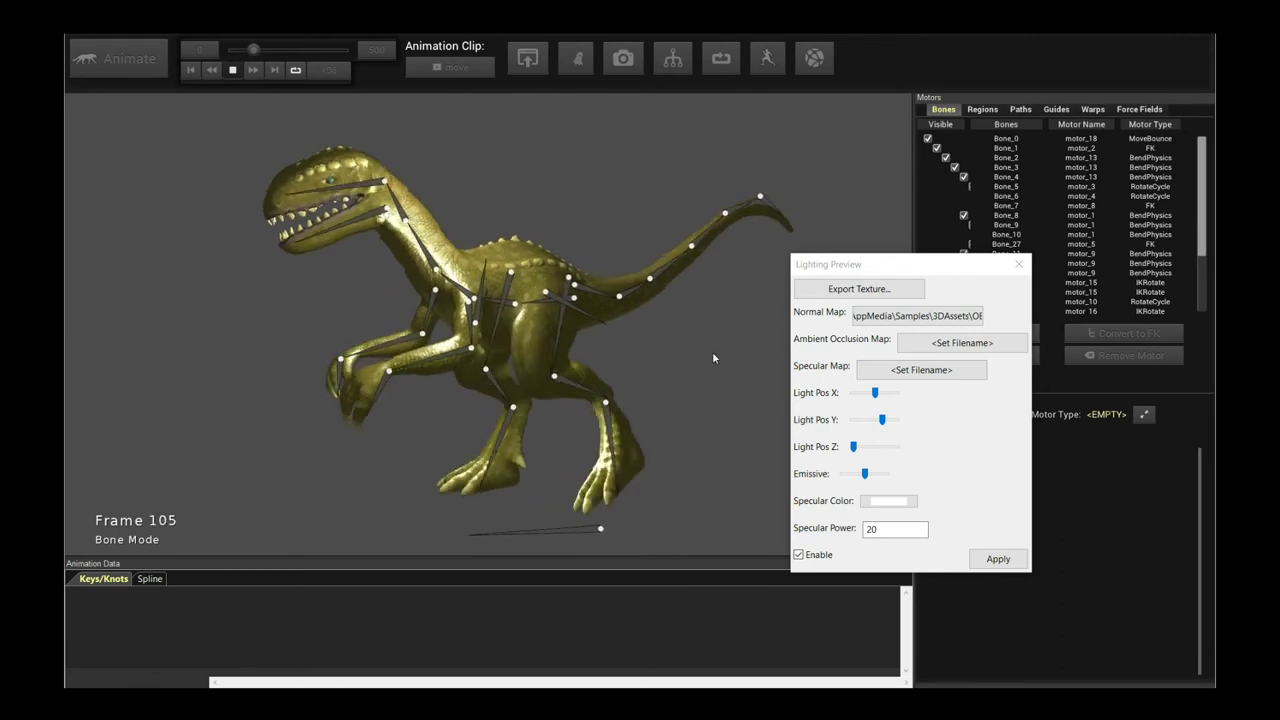
{"action": "key", "text": "space"}
{"action": "left_click_drag", "start_coordinate": [882, 419], "coordinate": [875, 419]}
{"action": "left_click", "coordinate": [690, 365]}
{"action": "key", "text": "space"}
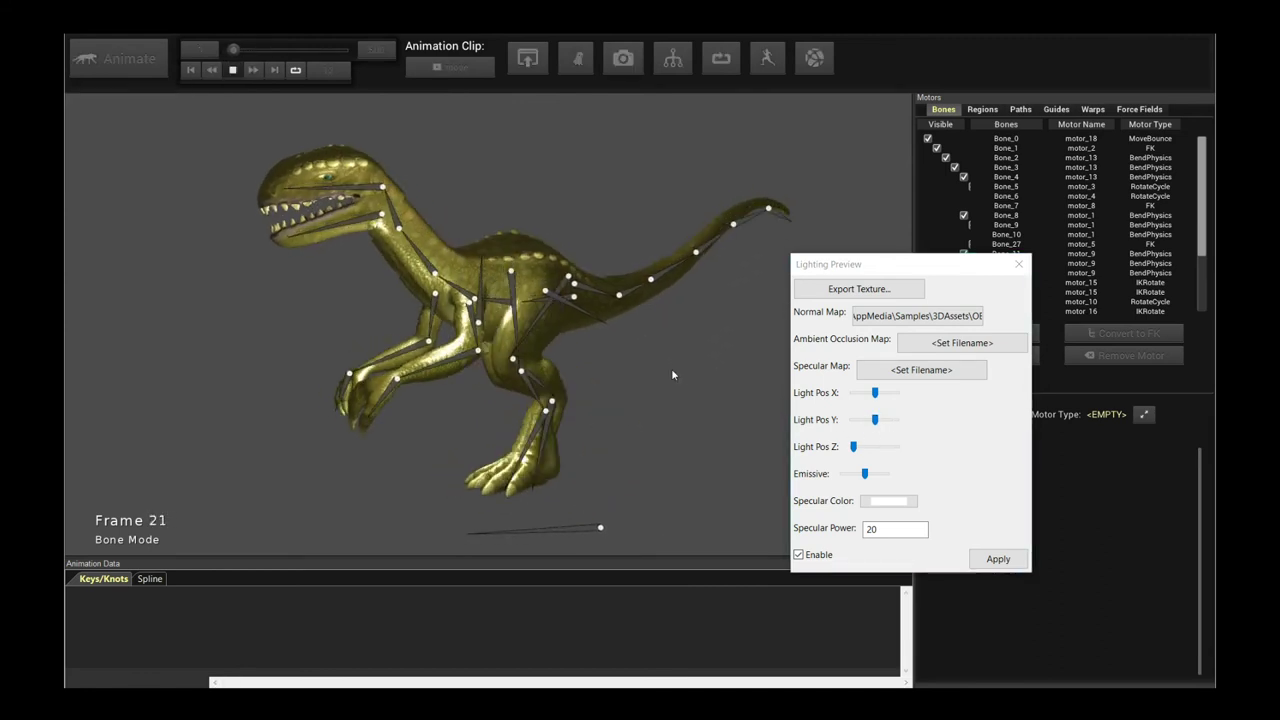
{"action": "key", "text": "space"}
{"action": "left_click_drag", "start_coordinate": [875, 420], "coordinate": [882, 421]}
{"action": "left_click", "coordinate": [662, 356]}
{"action": "key", "text": "space"}
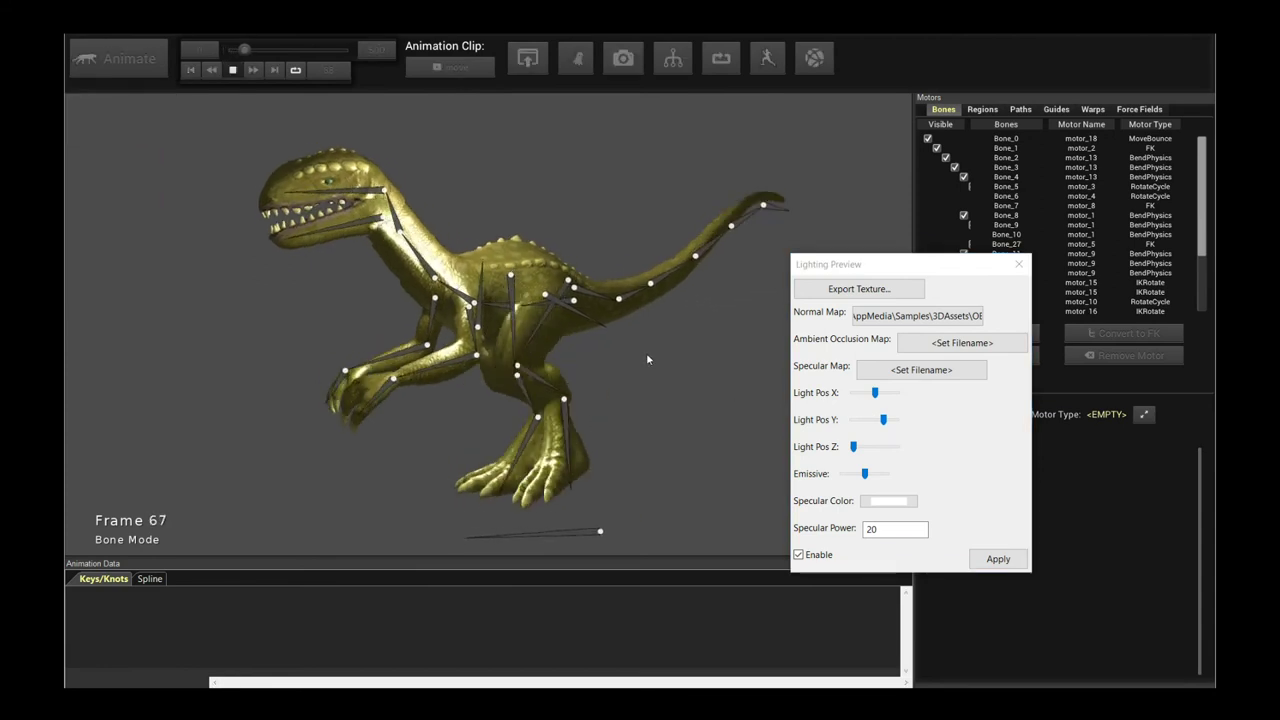
{"action": "key", "text": "space"}
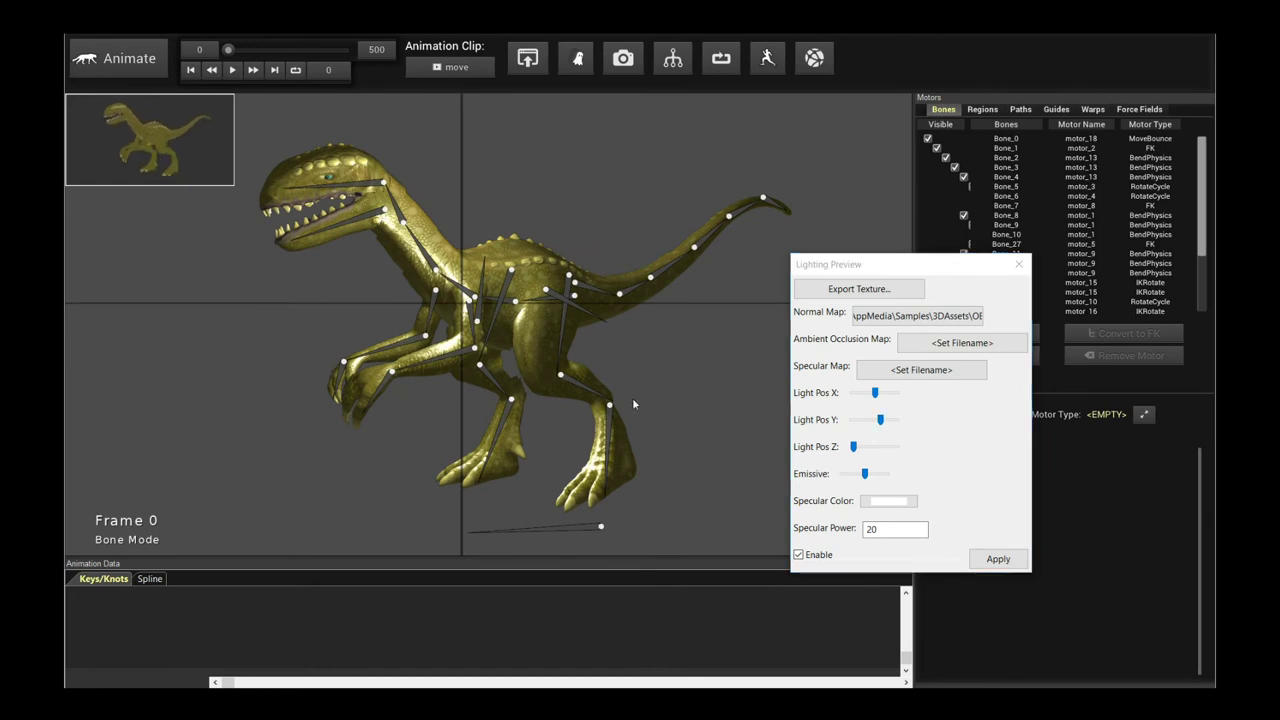
- Close the Lighting Preview settings and play the normal-mapped move clip
{"action": "key", "text": "space"}
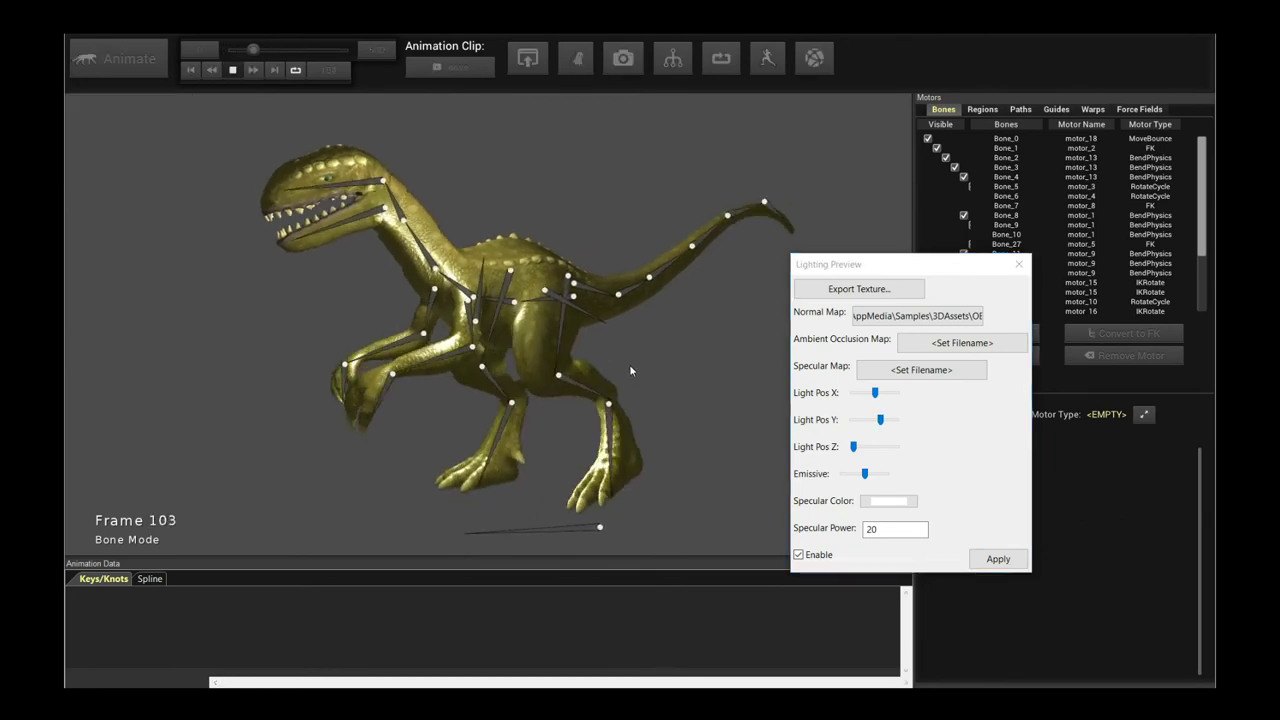
{"action": "key", "text": "space"}
{"action": "left_click", "coordinate": [1017, 266]}
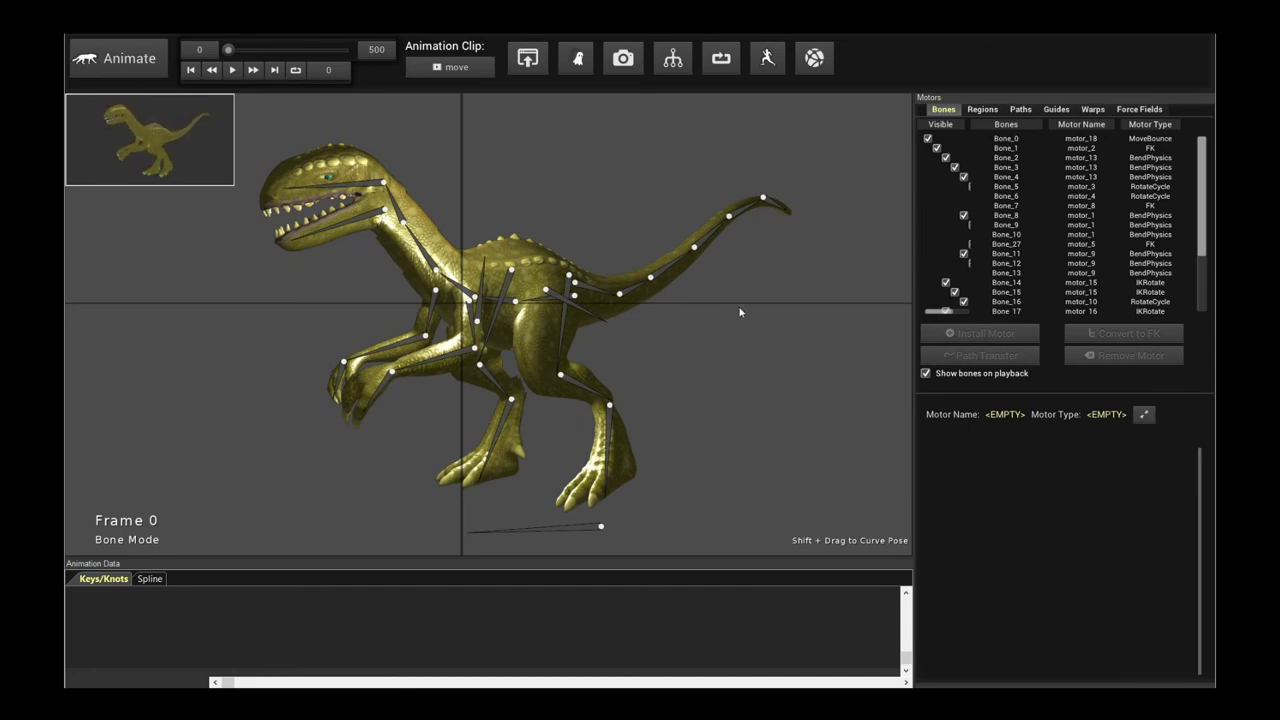
{"action": "key", "text": "space"}
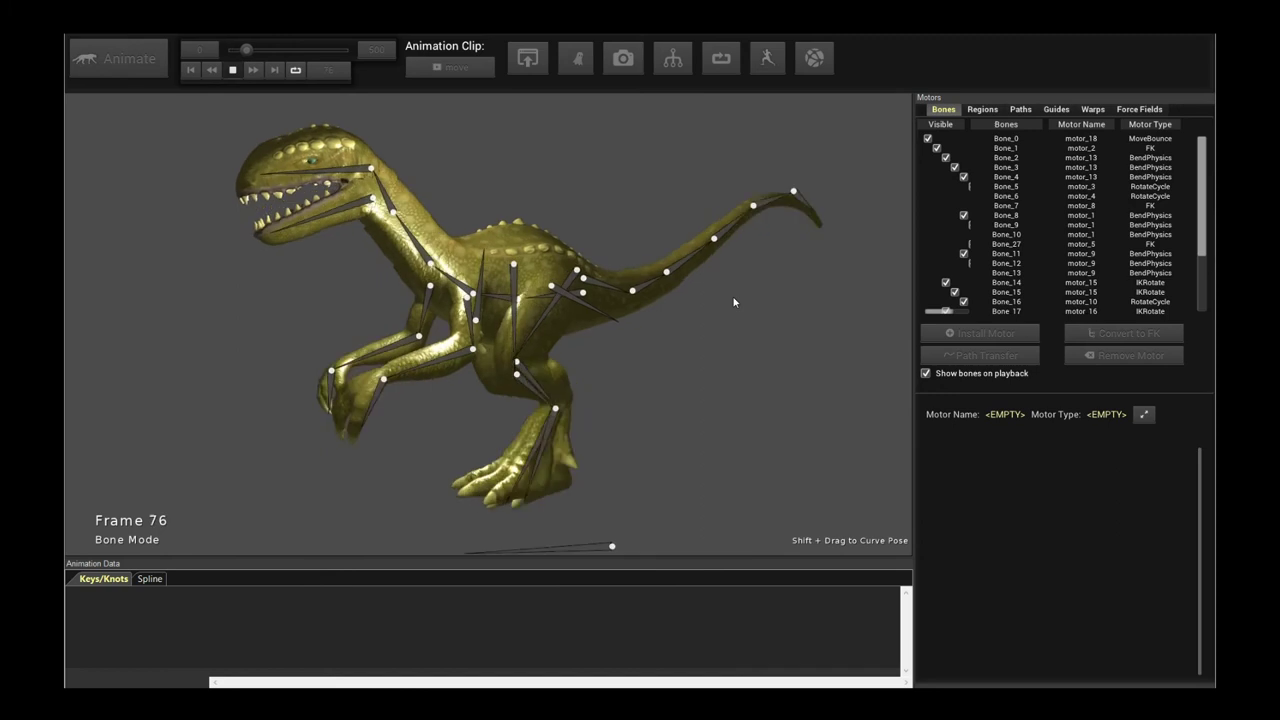
{"action": "key", "text": "space"}
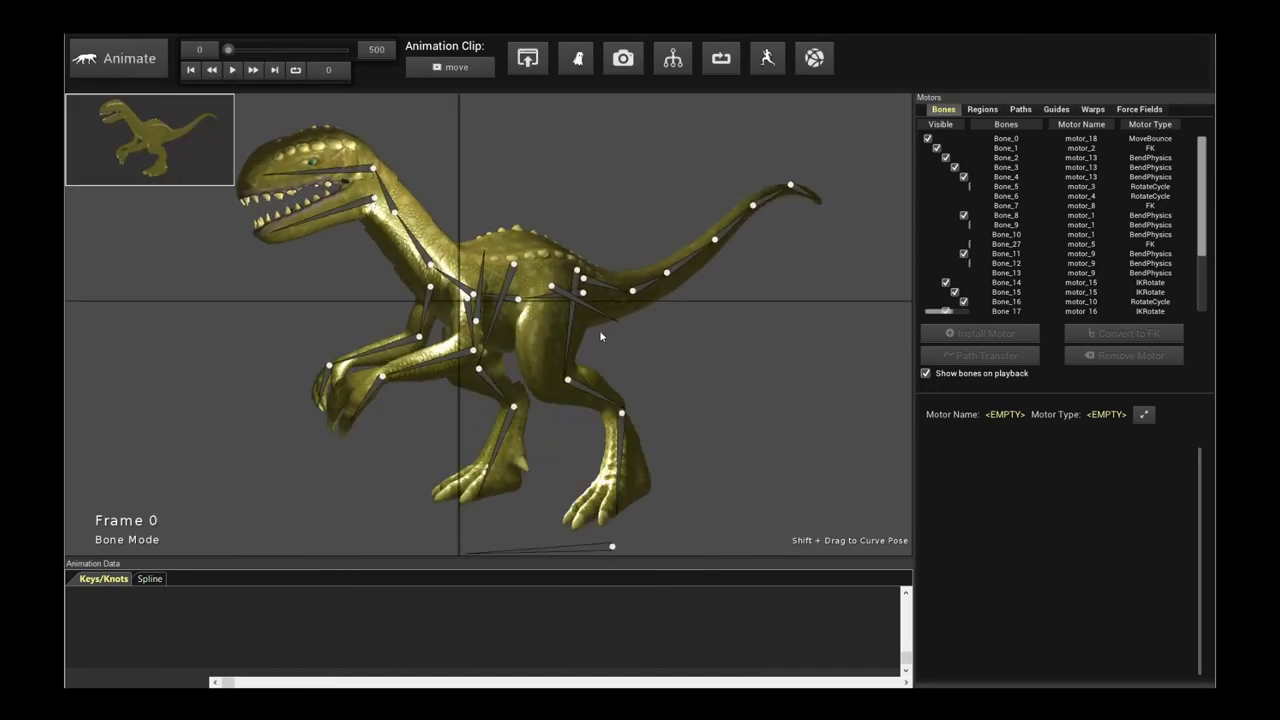
{"action": "left_click", "coordinate": [673, 58]}
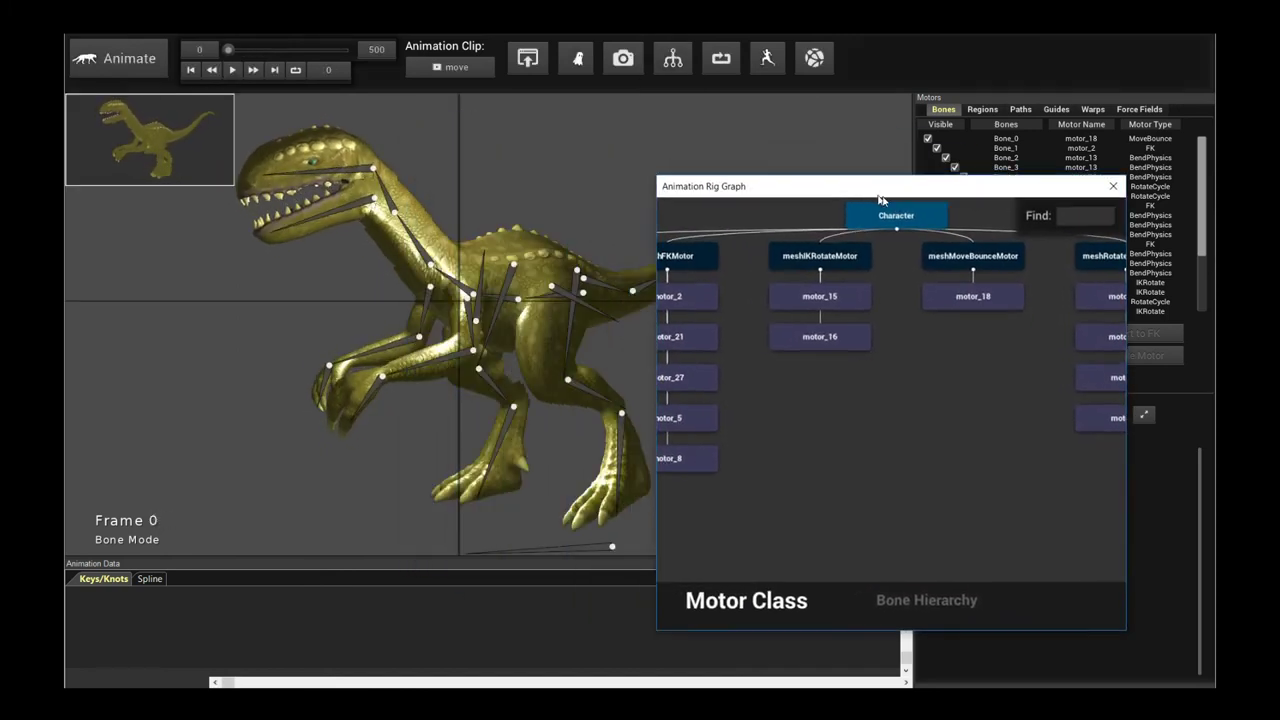
{"action": "left_click_drag", "start_coordinate": [665, 382], "coordinate": [546, 382]}
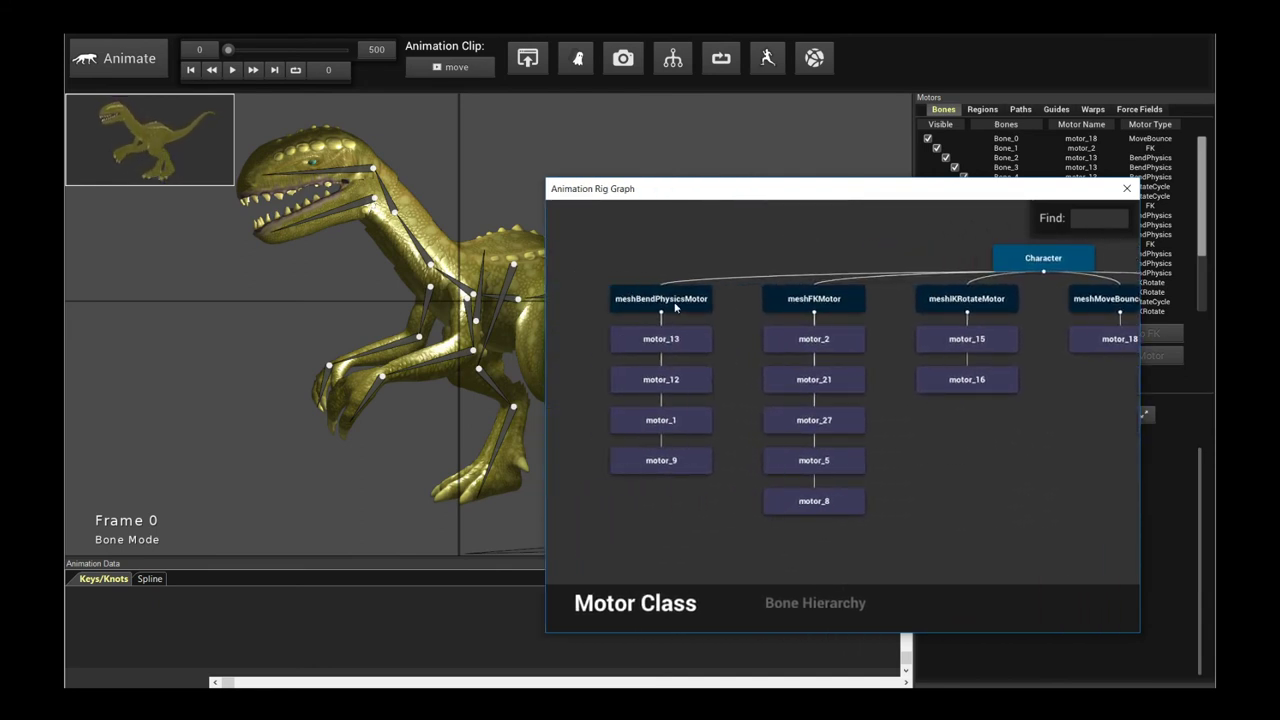
{"action": "left_click_drag", "start_coordinate": [684, 205], "coordinate": [967, 255]}
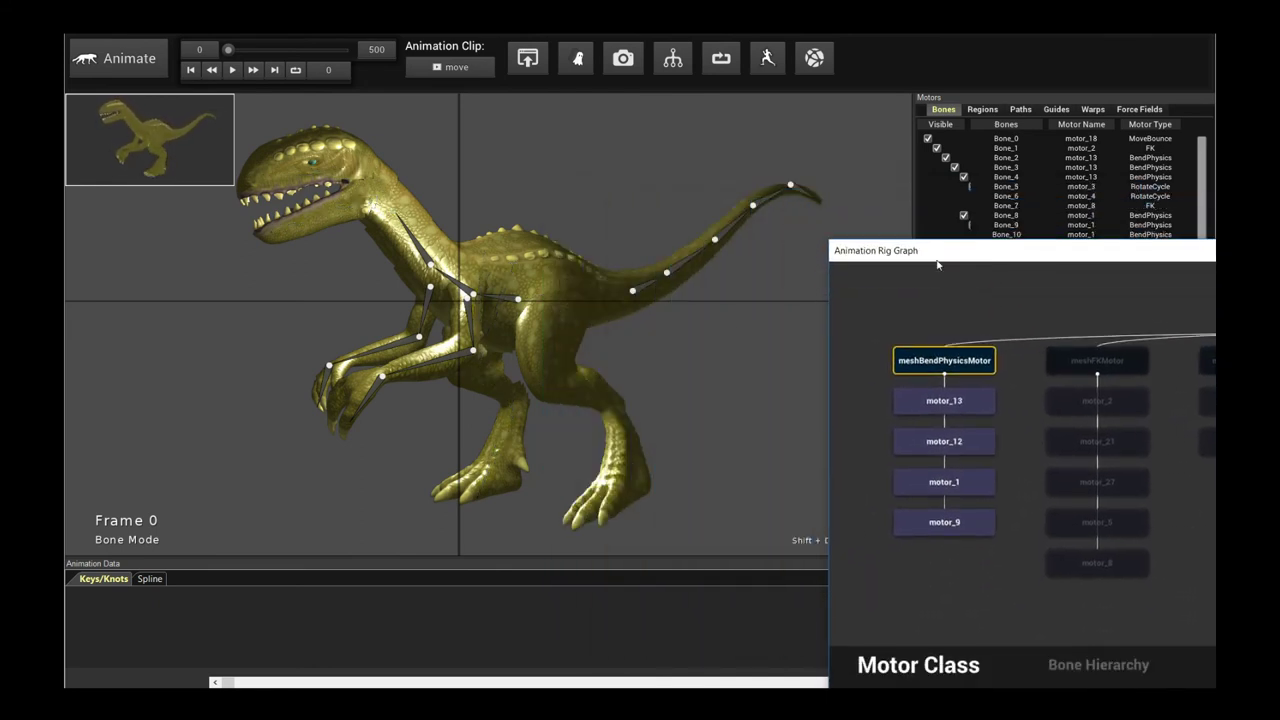
{"action": "scroll", "coordinate": [716, 326], "scroll_direction": "up", "scroll_amount": 3}
{"action": "left_click_drag", "start_coordinate": [716, 326], "coordinate": [671, 331]}
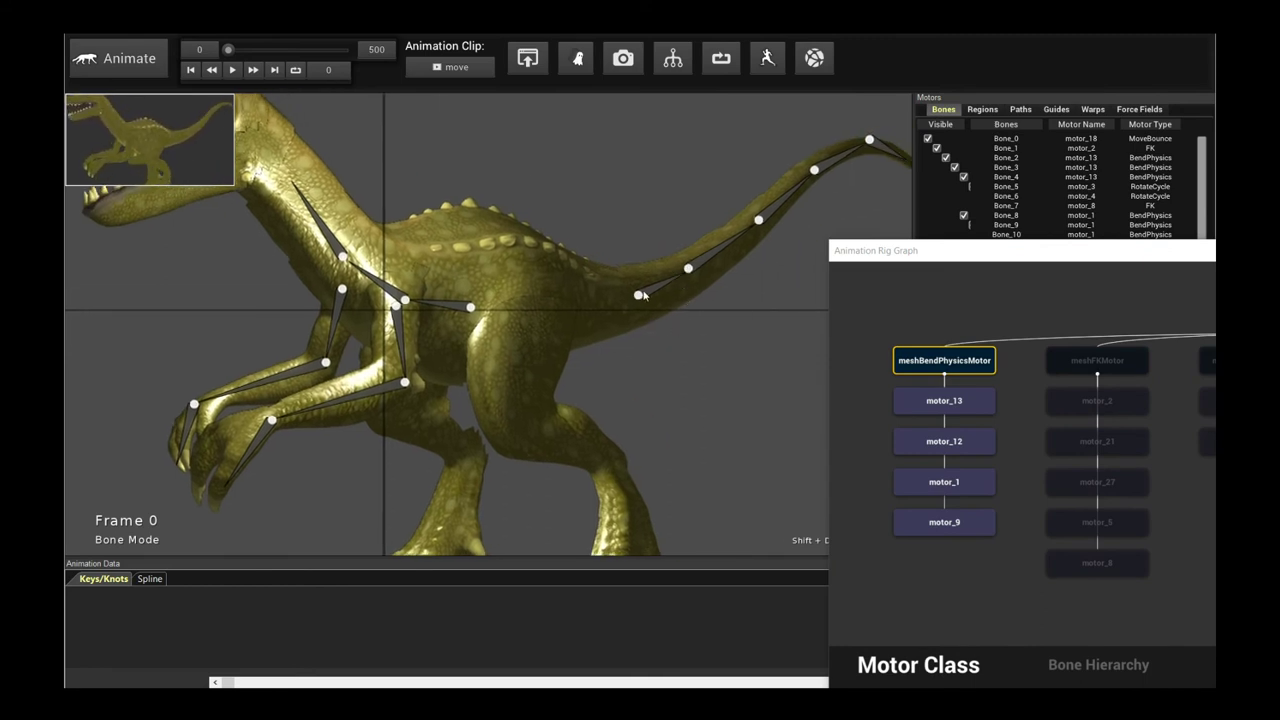
{"action": "left_click_drag", "start_coordinate": [867, 163], "coordinate": [440, 270]}
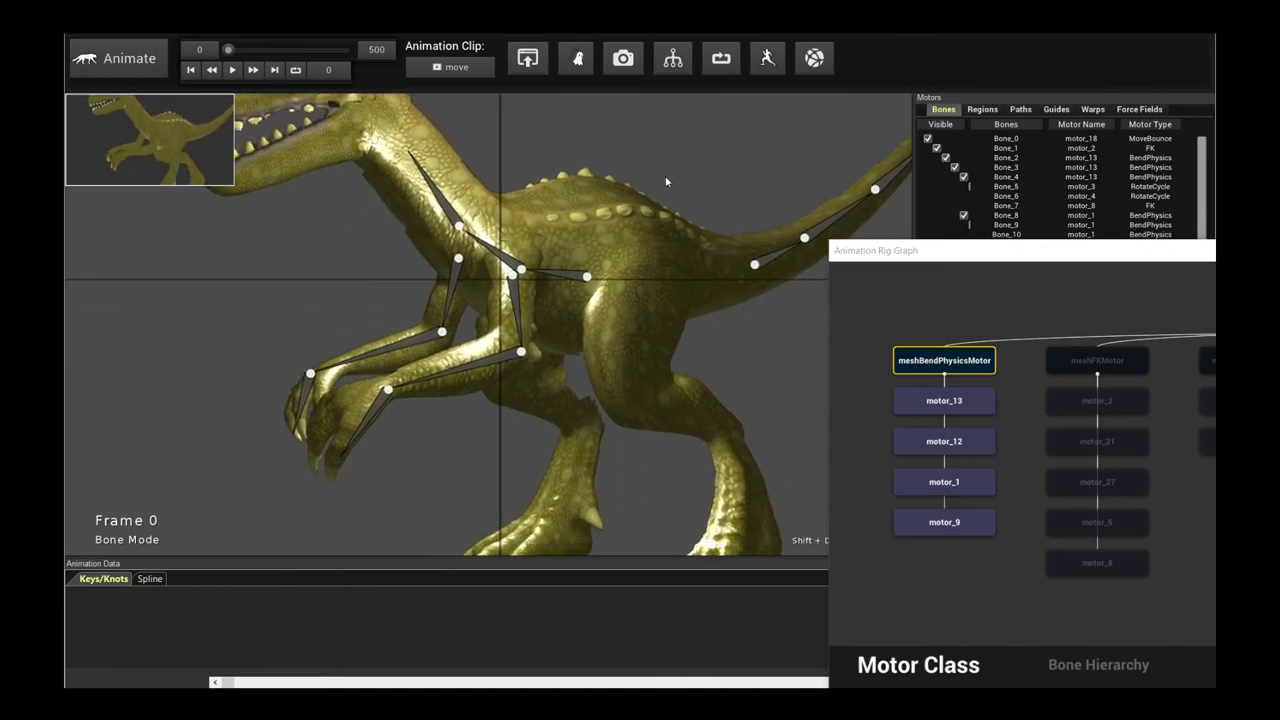
{"action": "left_click_drag", "start_coordinate": [666, 181], "coordinate": [436, 240]}
{"action": "left_click_drag", "start_coordinate": [757, 519], "coordinate": [480, 360]}
{"action": "left_click_drag", "start_coordinate": [1023, 249], "coordinate": [762, 219]}
{"action": "left_click_drag", "start_coordinate": [1002, 449], "coordinate": [930, 461]}
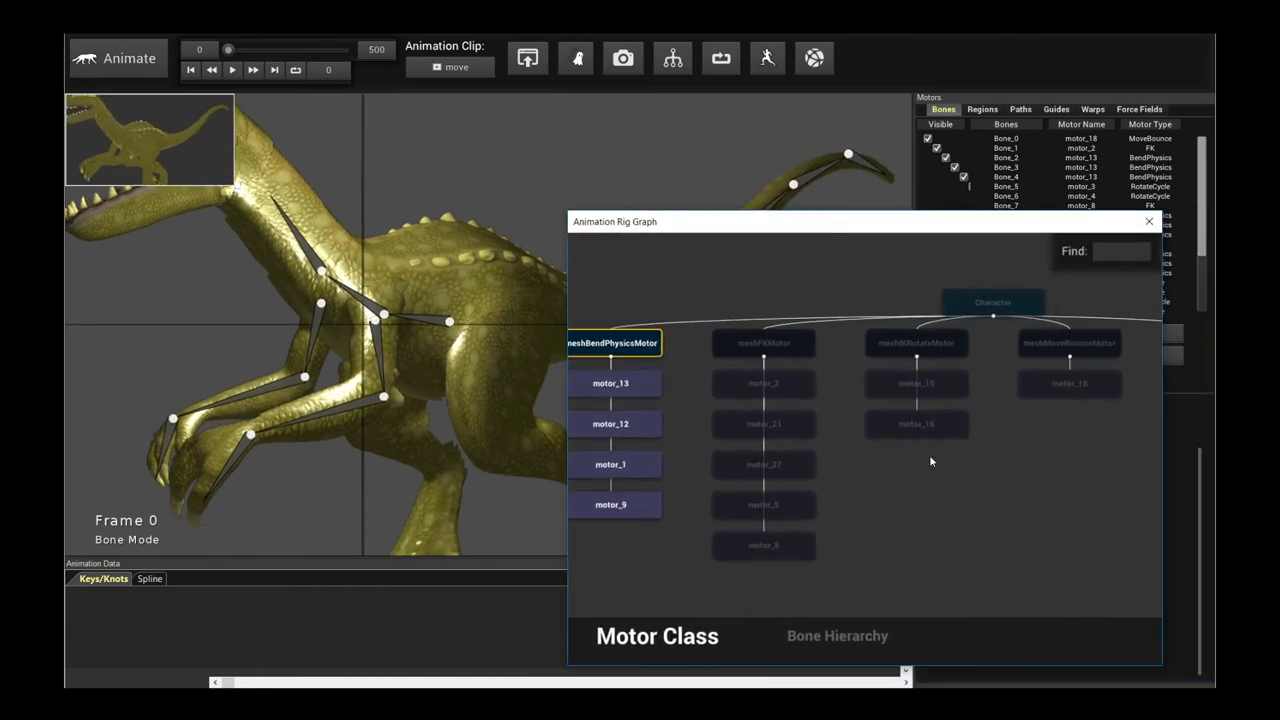
{"action": "left_click_drag", "start_coordinate": [784, 229], "coordinate": [915, 216]}
{"action": "left_click_drag", "start_coordinate": [680, 380], "coordinate": [627, 289]}
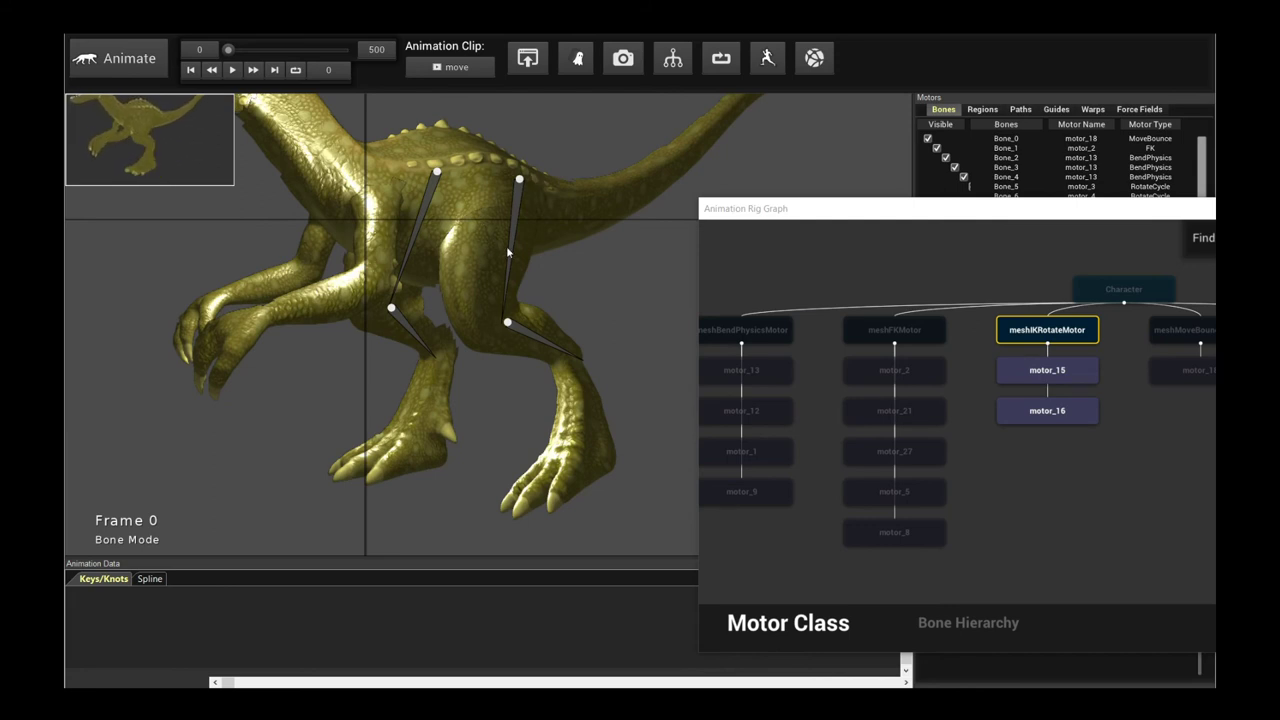
{"action": "key", "text": "space"}
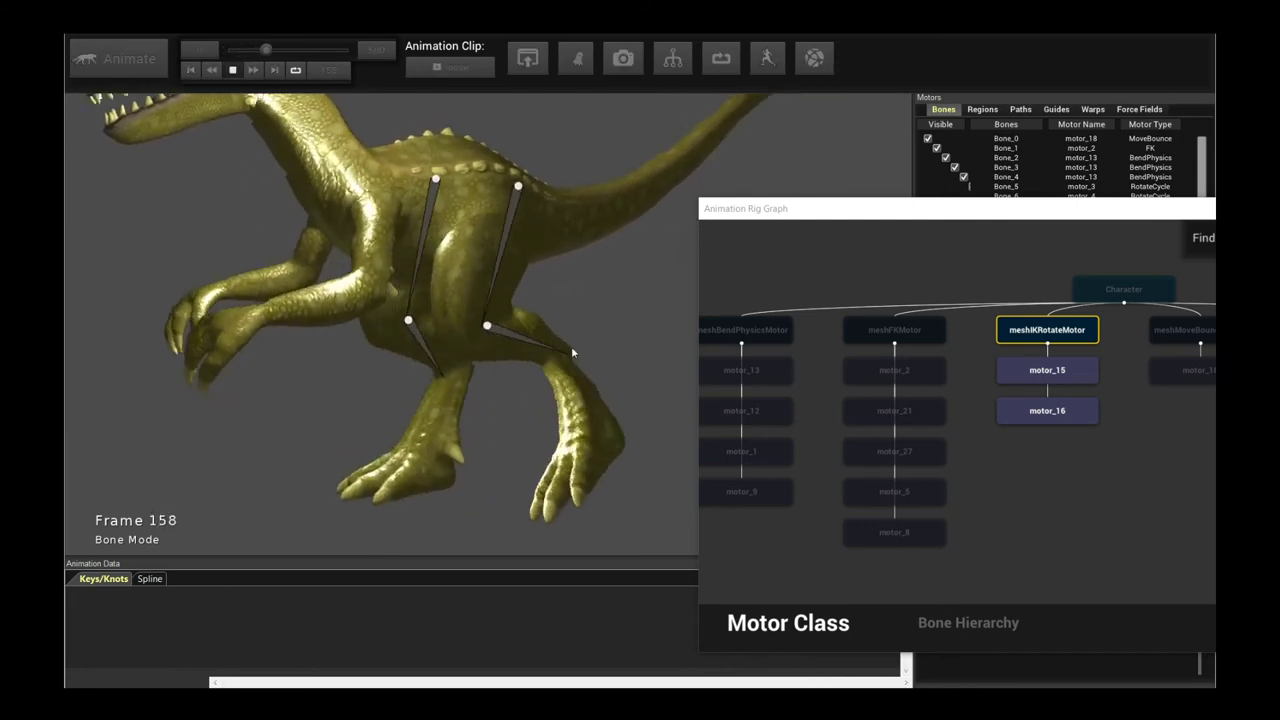
{"action": "left_click", "coordinate": [852, 227]}
{"action": "left_click", "coordinate": [484, 181]}
{"action": "key", "text": "space"}
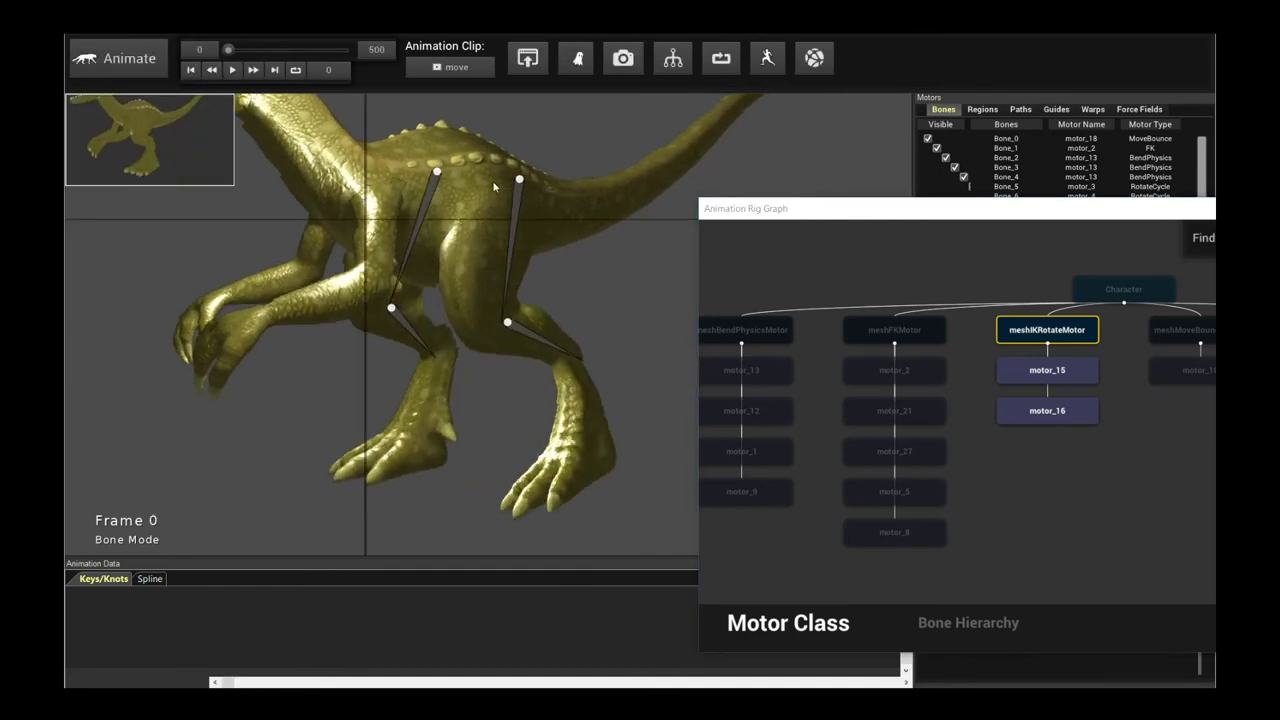
{"action": "left_click_drag", "start_coordinate": [893, 217], "coordinate": [635, 221]}
{"action": "left_click_drag", "start_coordinate": [913, 342], "coordinate": [714, 344]}
{"action": "left_click_drag", "start_coordinate": [599, 214], "coordinate": [807, 225]}
{"action": "left_click_drag", "start_coordinate": [604, 400], "coordinate": [596, 224]}
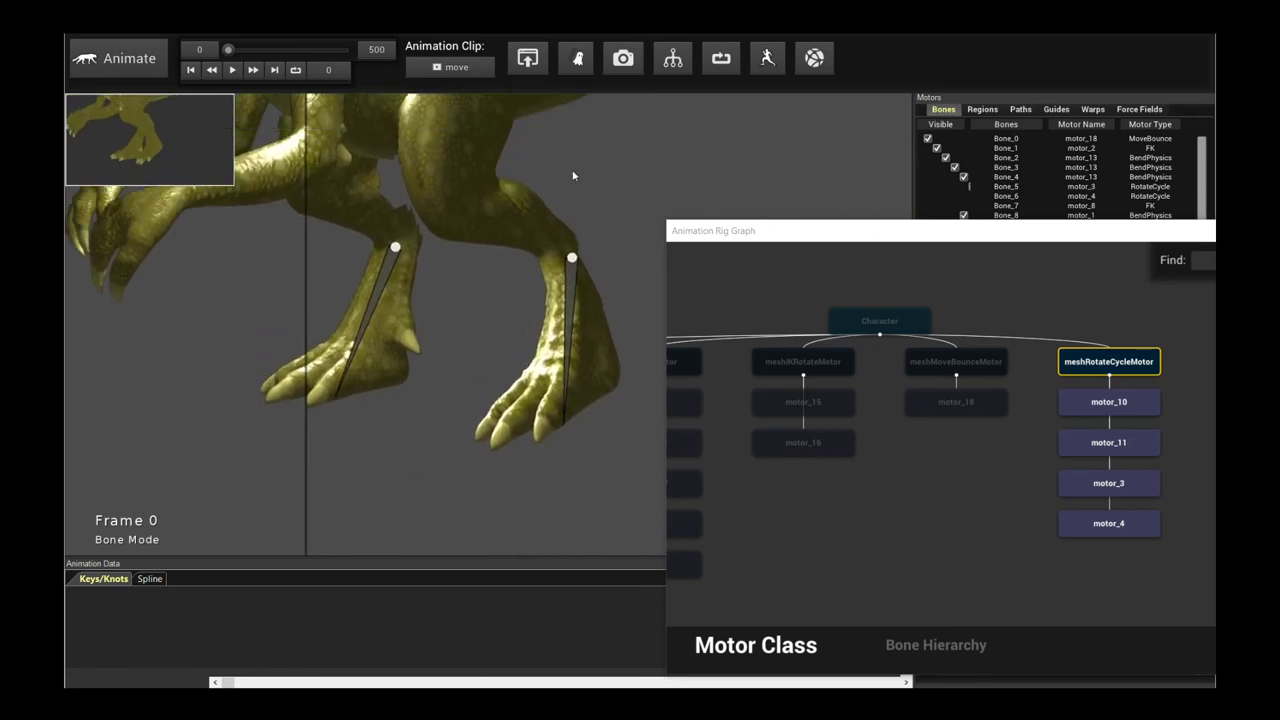
{"action": "key", "text": "space"}
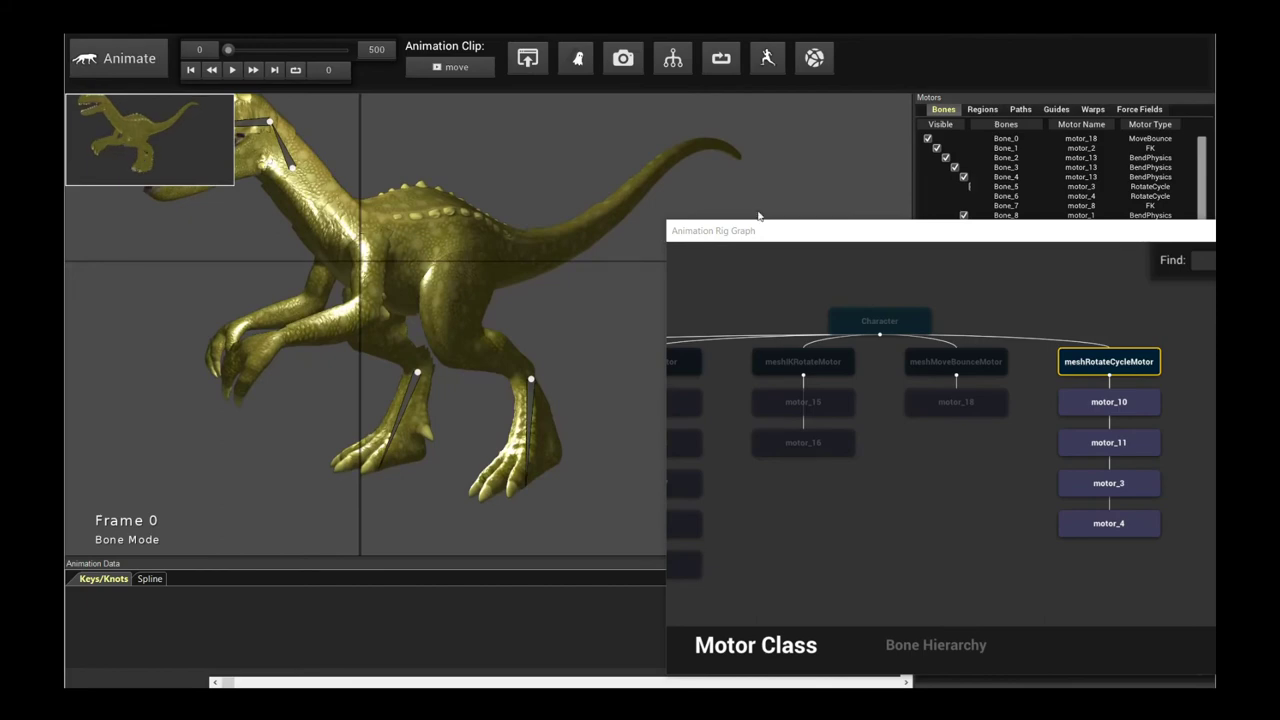
{"action": "left_click_drag", "start_coordinate": [820, 232], "coordinate": [519, 225]}
{"action": "left_click", "coordinate": [947, 225]}
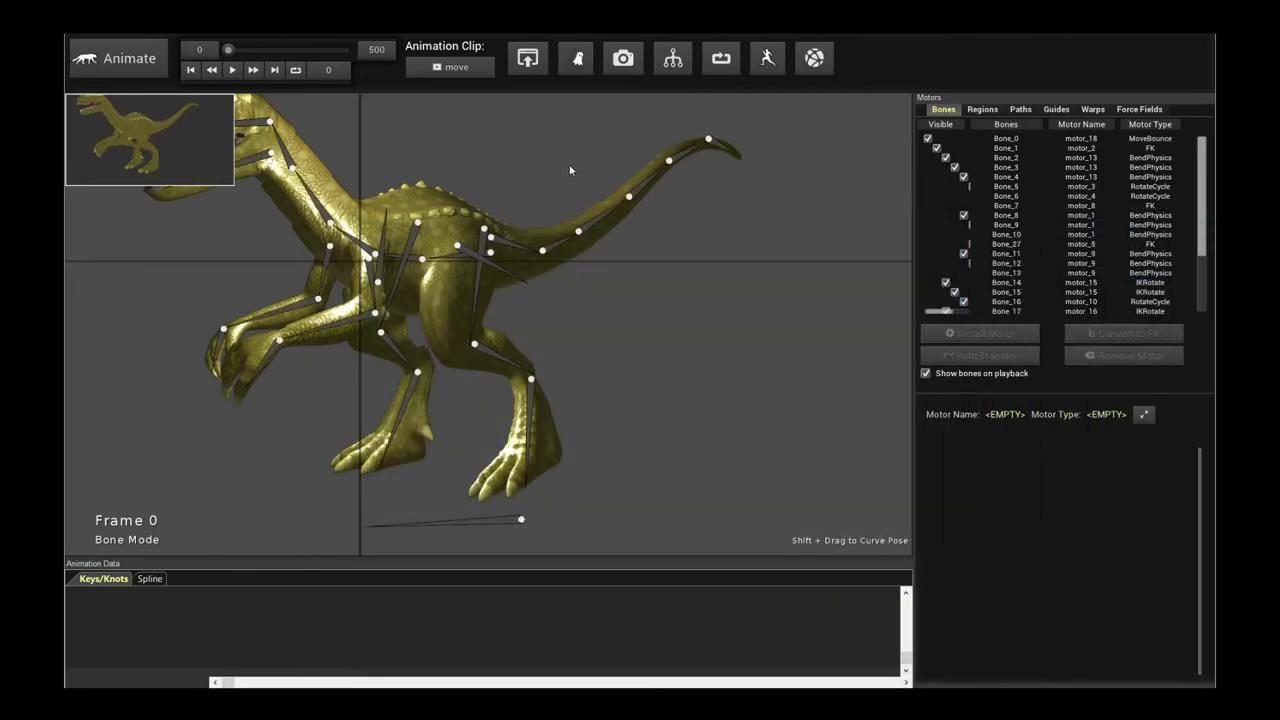
{"action": "key", "text": "space"}
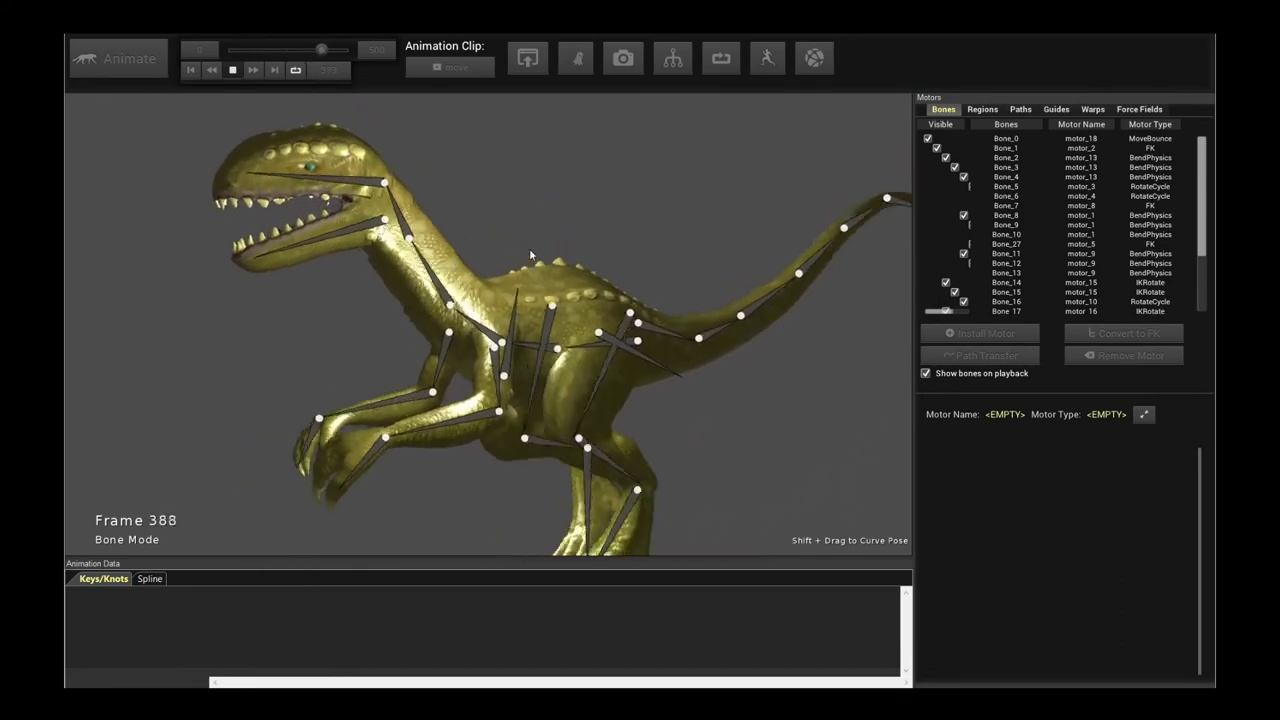
- Paint glue on the torso region's DeformPhysics motor, then reselect the torso in the Regions list
{"action": "left_click", "coordinate": [982, 109]}
{"action": "left_click", "coordinate": [586, 309]}
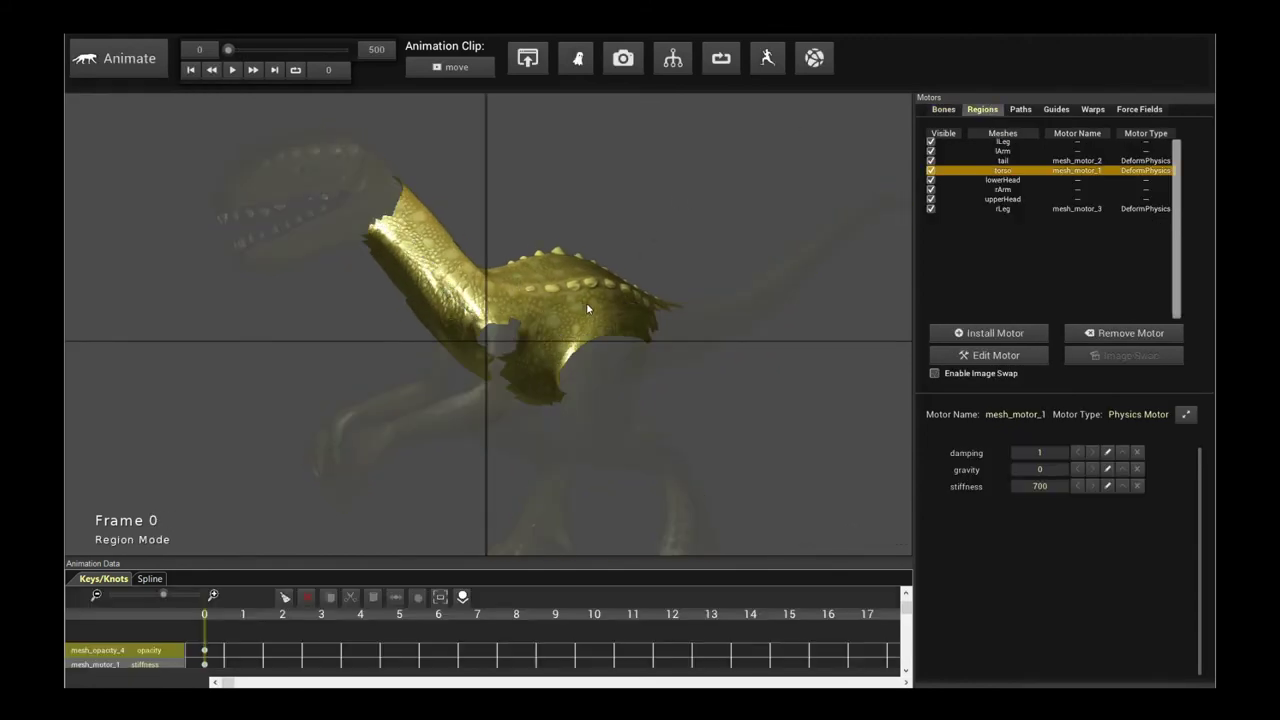
{"action": "left_click", "coordinate": [997, 356]}
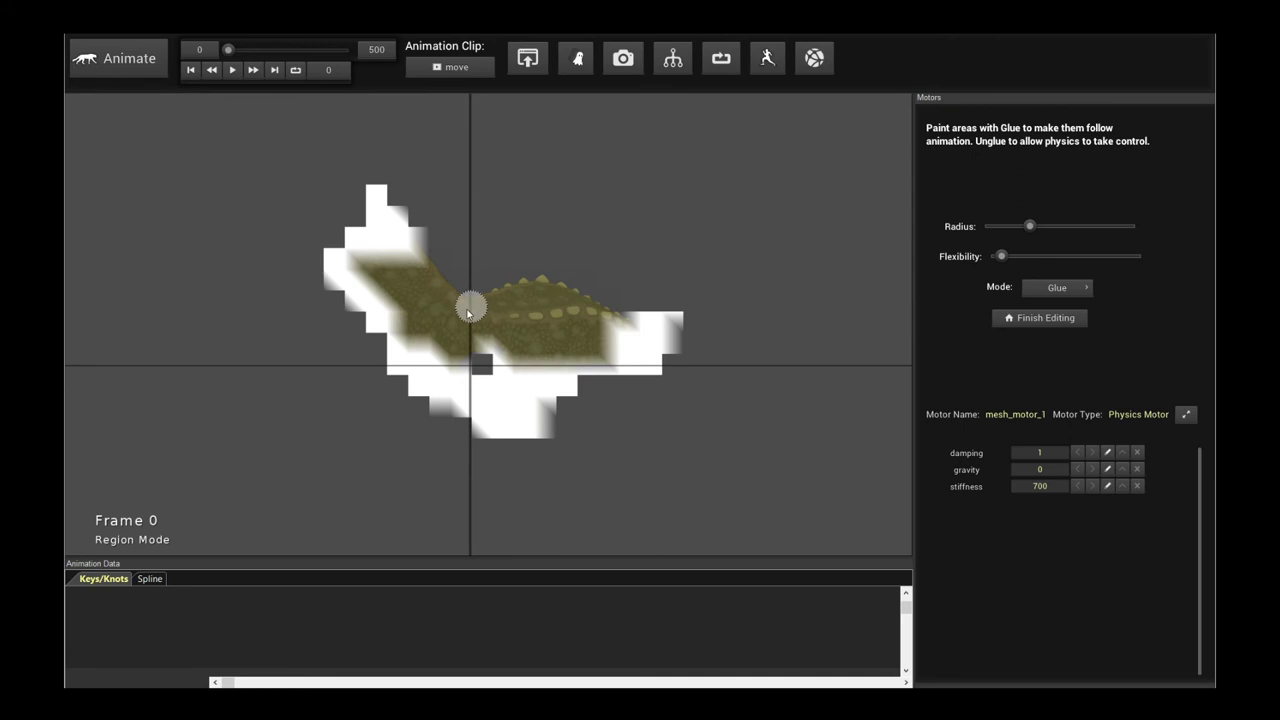
{"action": "left_click", "coordinate": [1043, 320]}
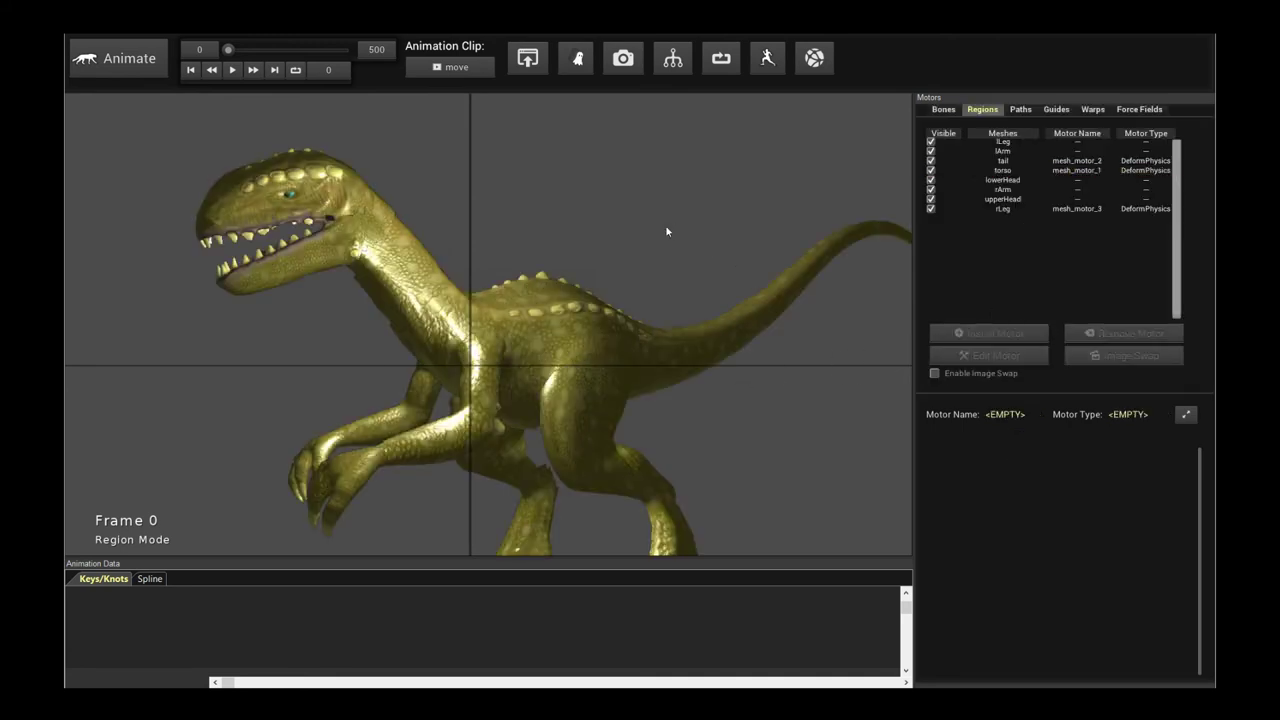
{"action": "left_click", "coordinate": [561, 302]}
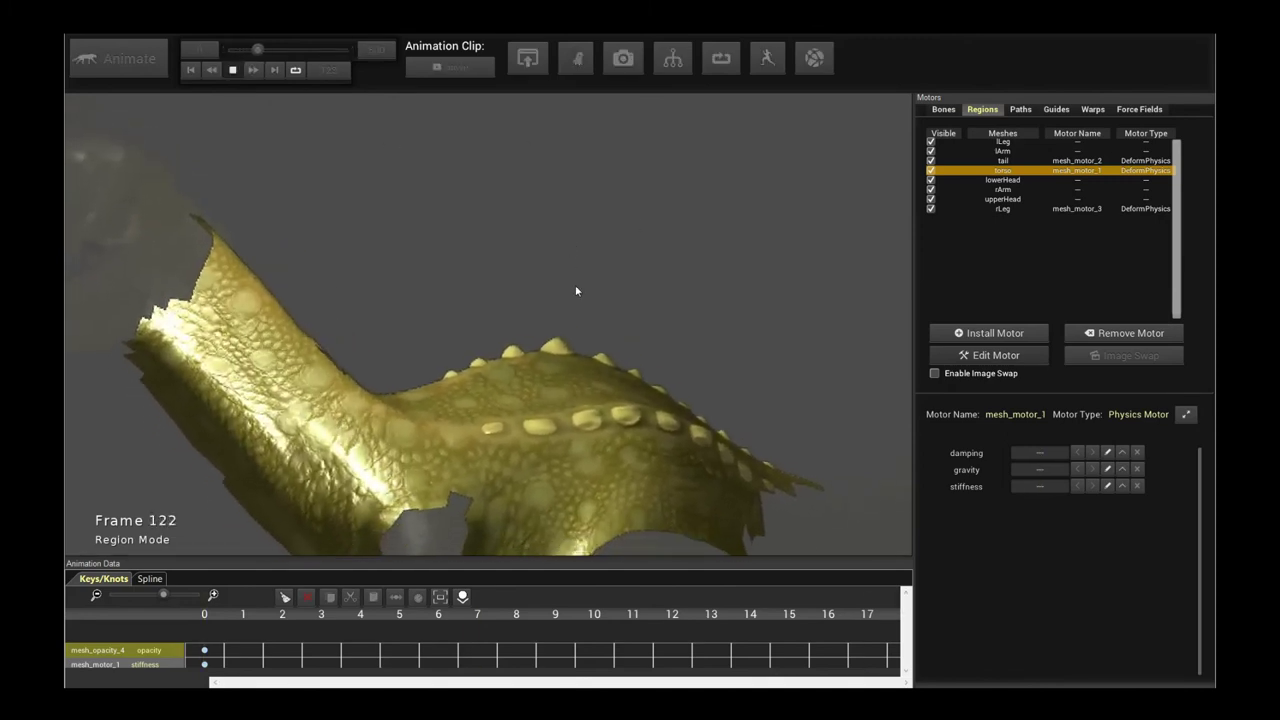
{"action": "key", "text": "space"}
{"action": "left_click", "coordinate": [1133, 210]}
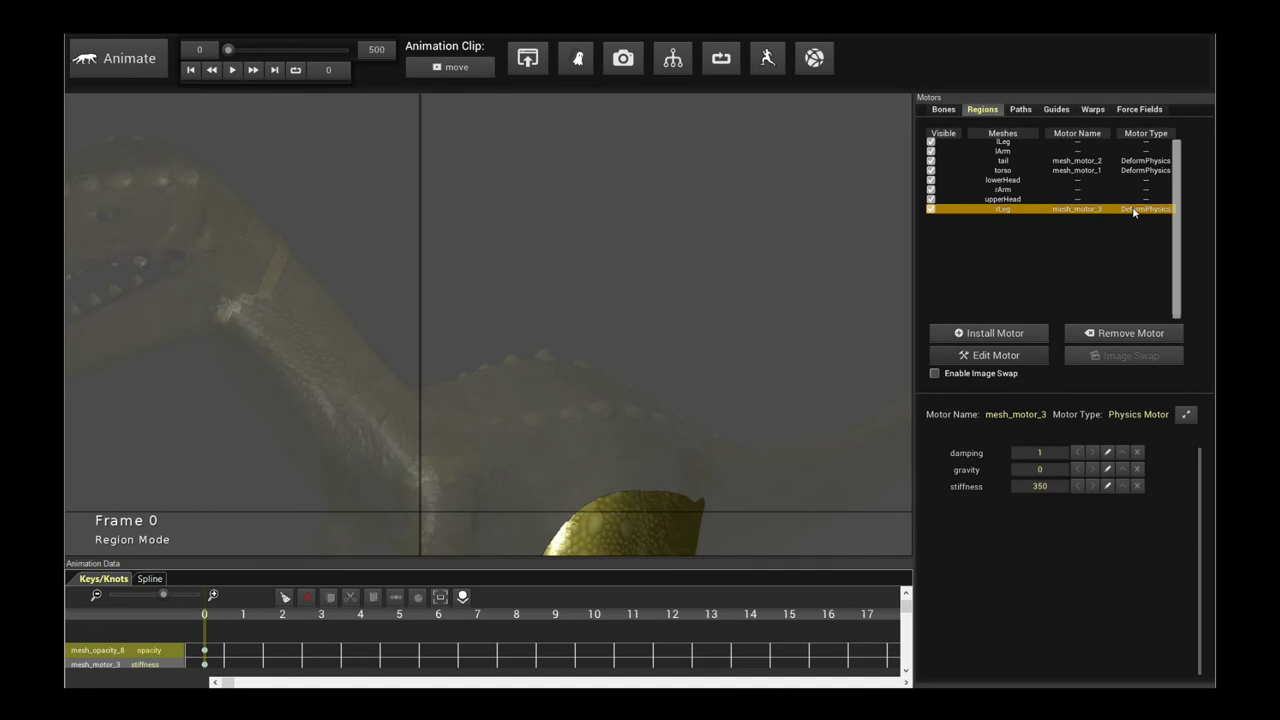
{"action": "key", "text": "space"}
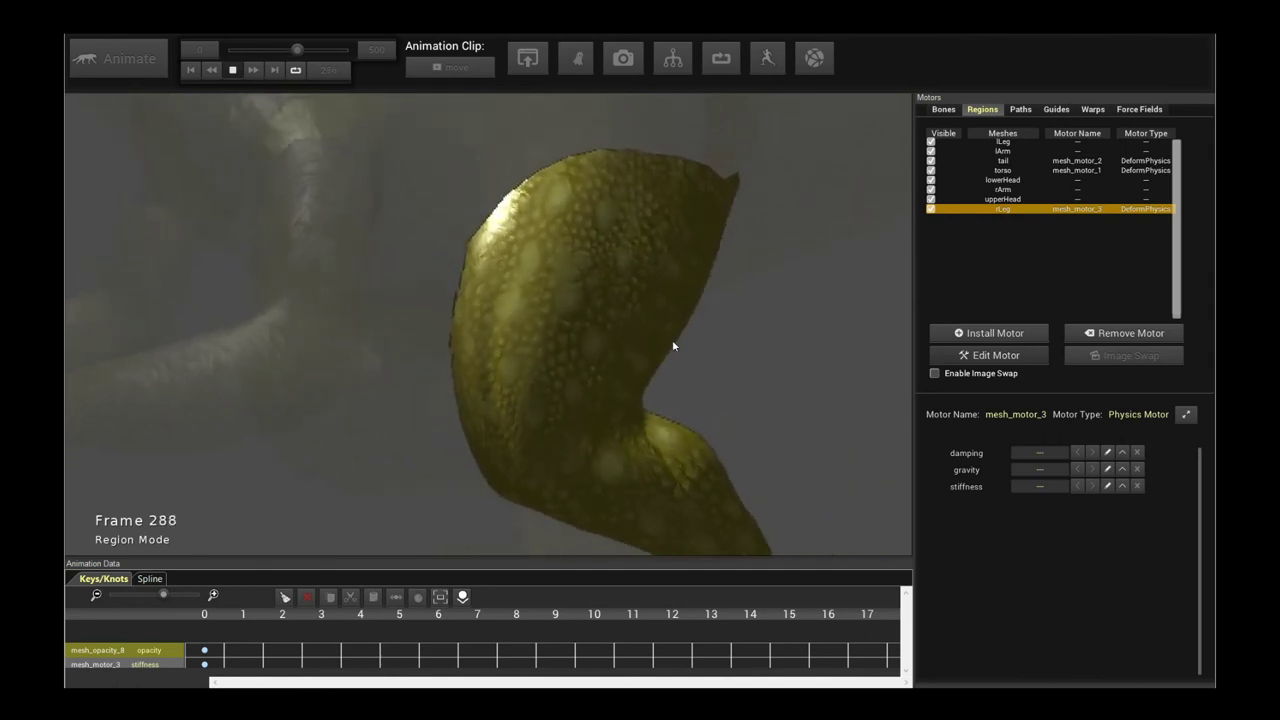
{"action": "key", "text": "space"}
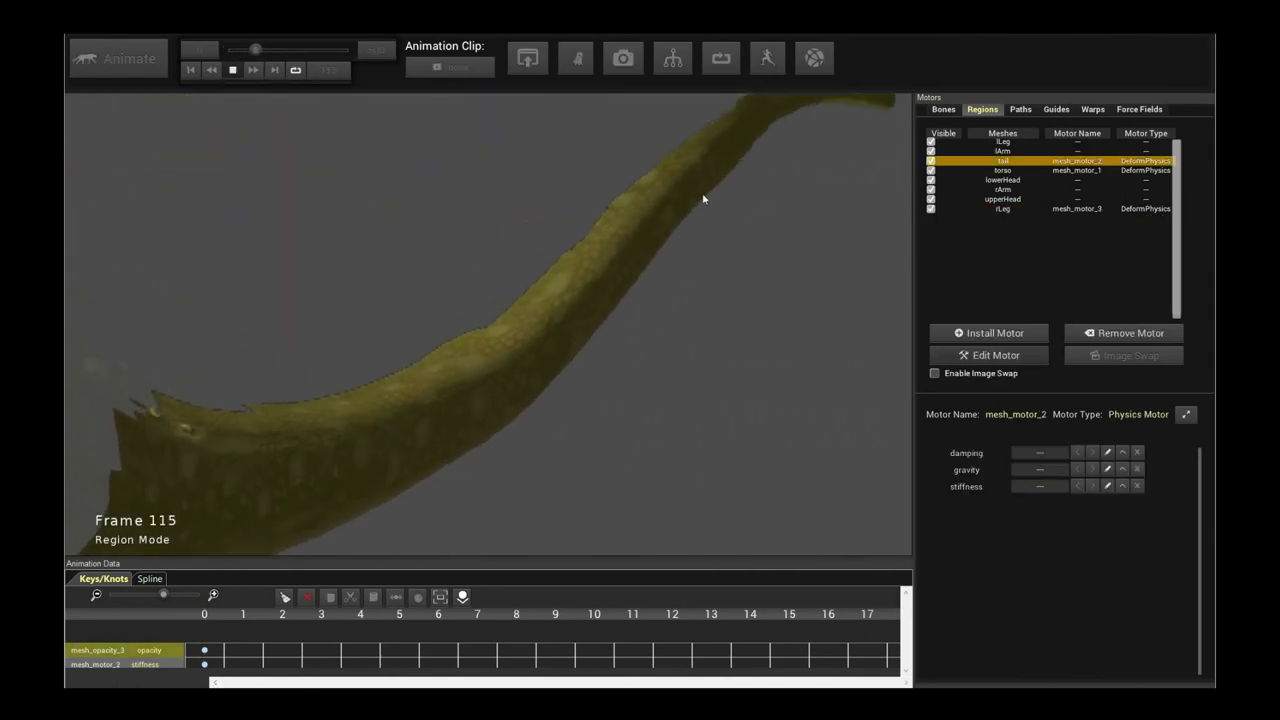
{"action": "key", "text": "space"}
{"action": "left_click", "coordinate": [728, 429]}
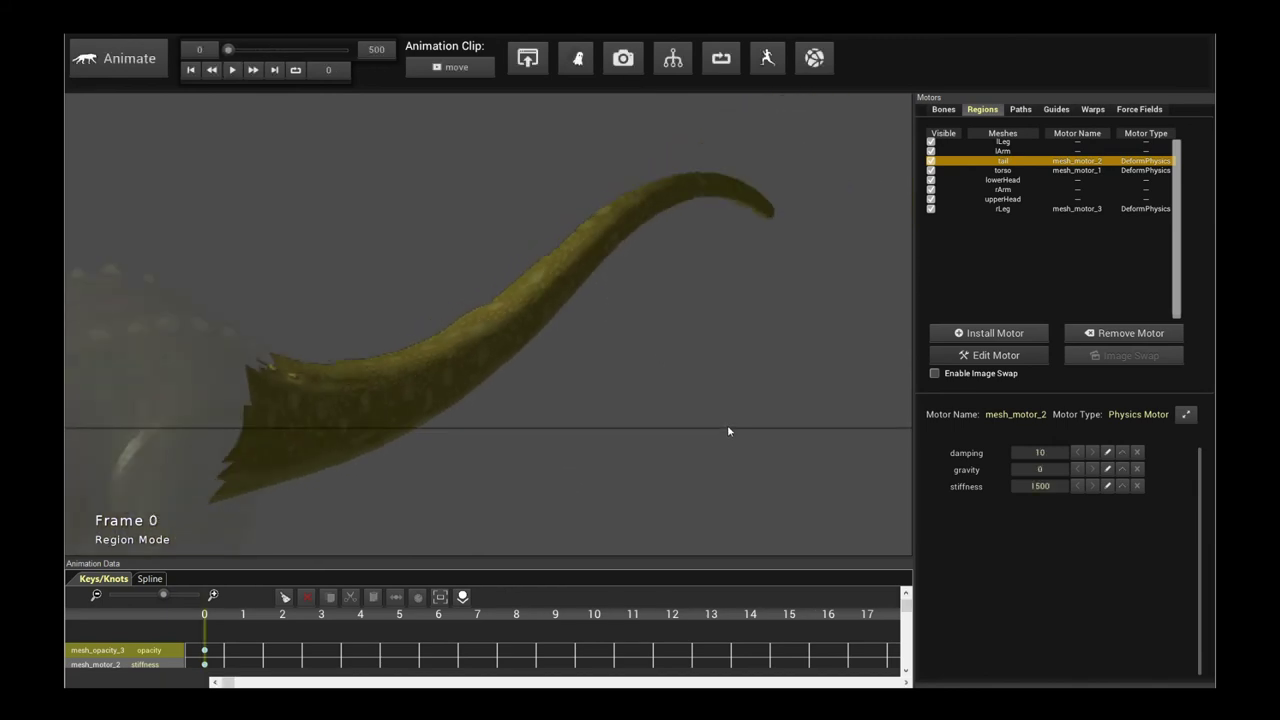
{"action": "left_click", "coordinate": [561, 340]}
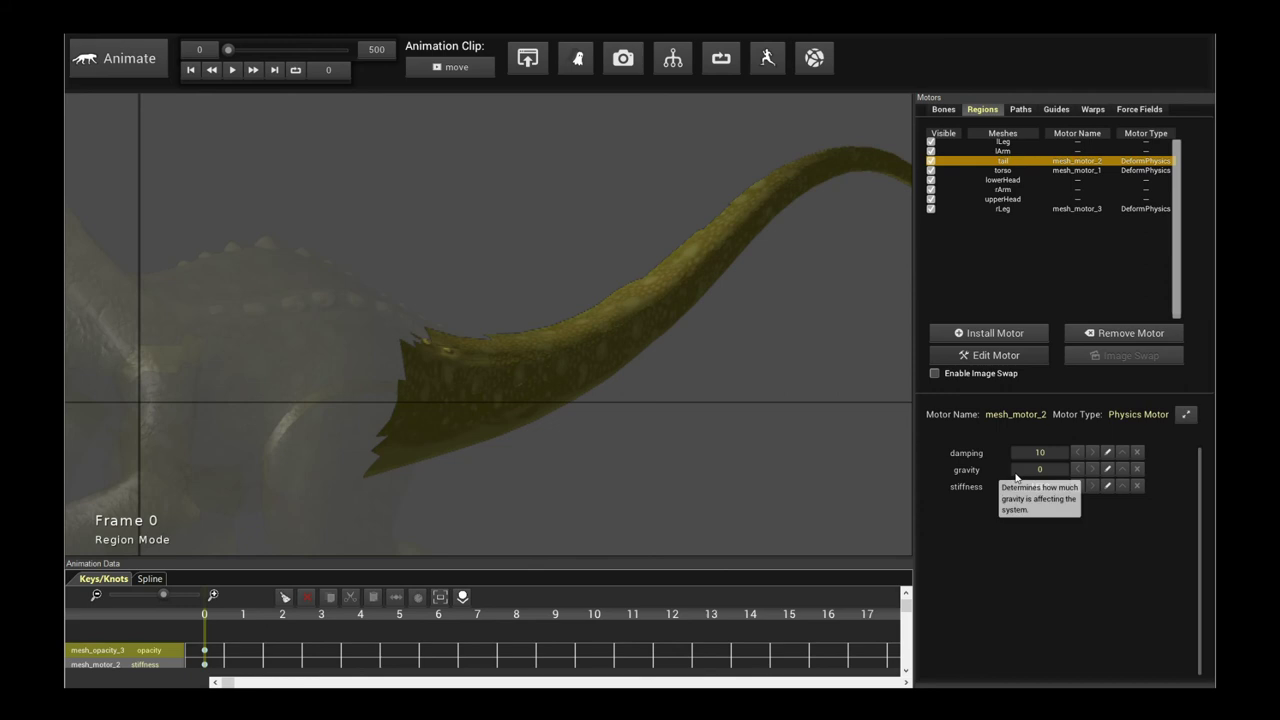
{"action": "left_click", "coordinate": [342, 431]}
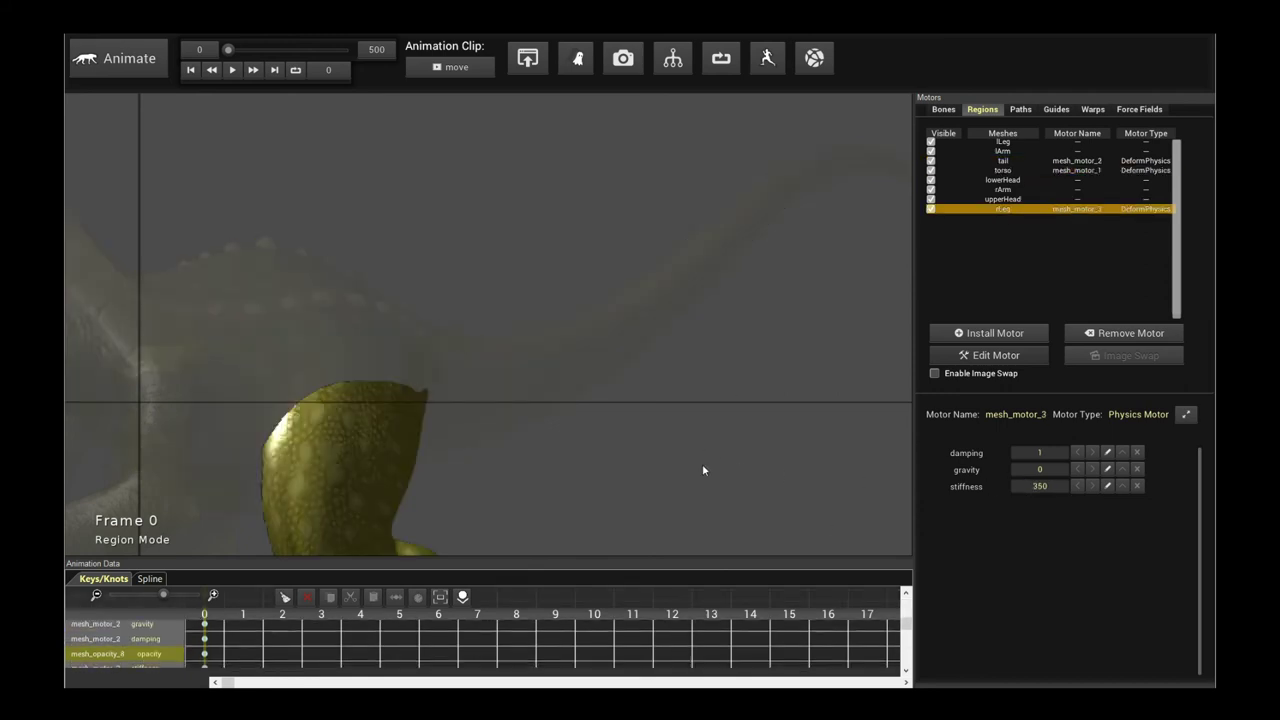
{"action": "left_click", "coordinate": [703, 470]}
{"action": "left_click", "coordinate": [648, 318]}
{"action": "left_click", "coordinate": [400, 185]}
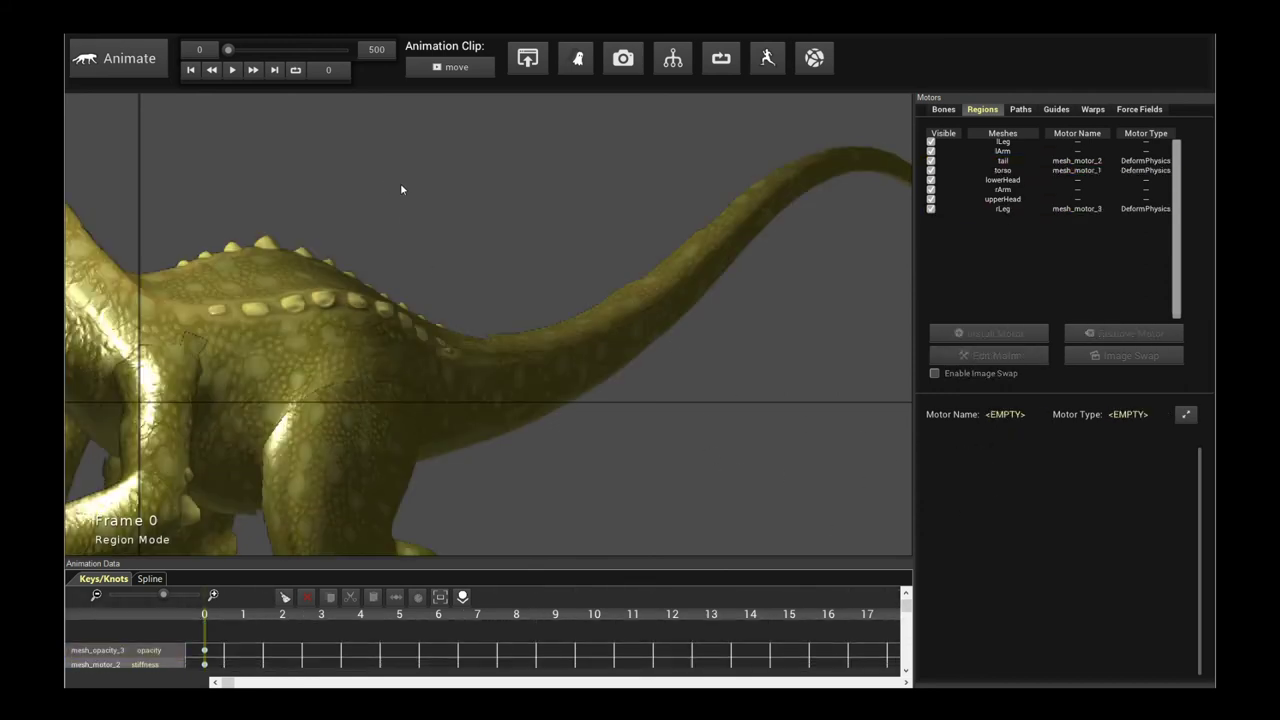
{"action": "key", "text": "space"}
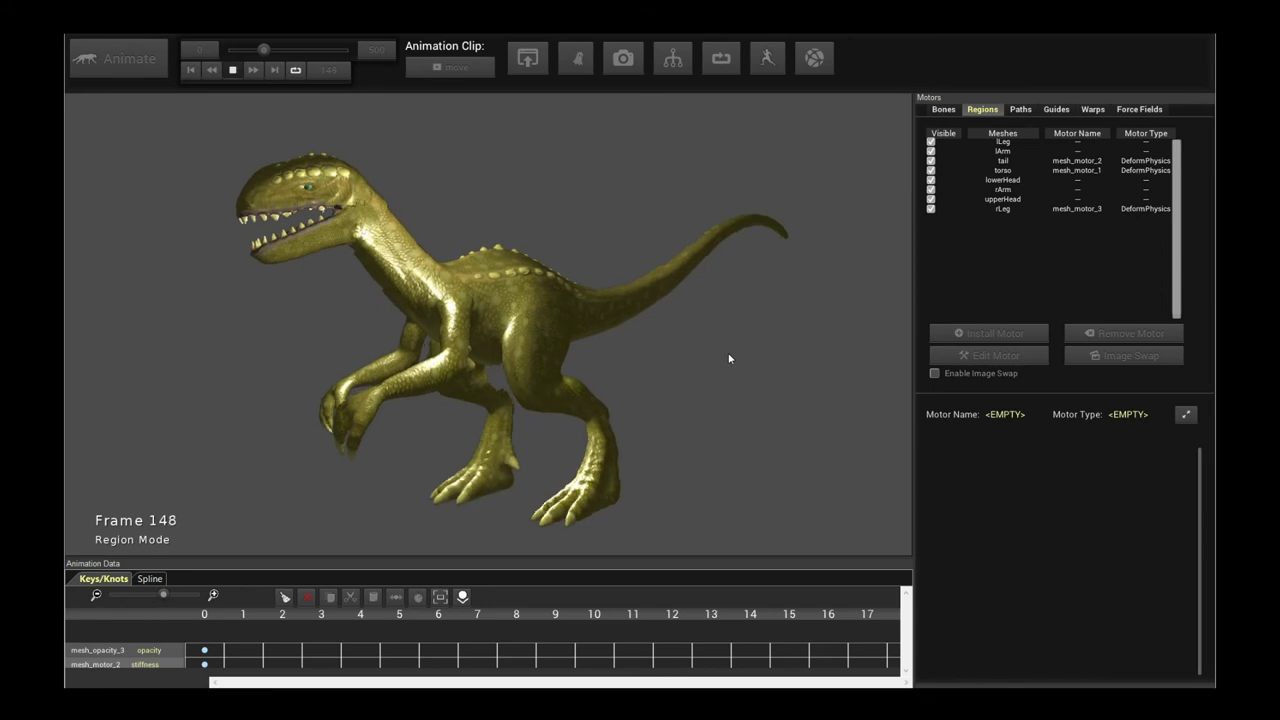
{"action": "key", "text": "space"}
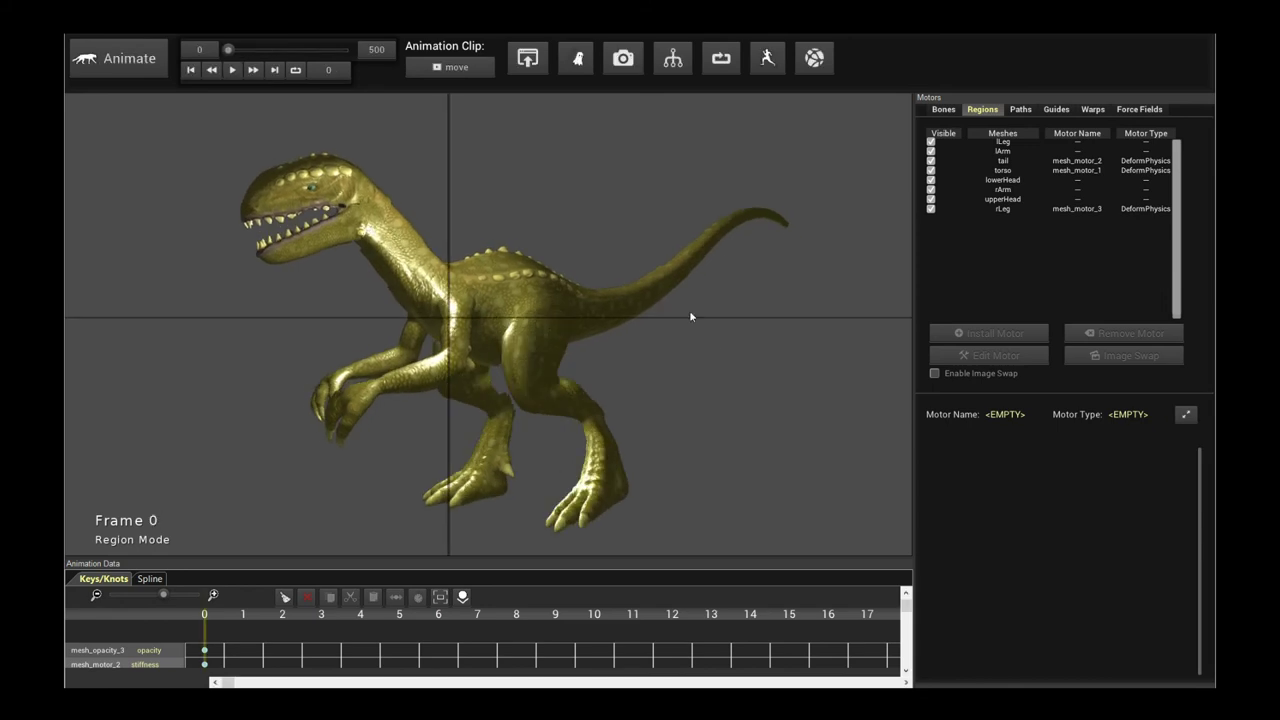
- Light the dinosaur in an enlarged Post Process preview using normal_map.png as its 3D lighting normal map
{"action": "left_click", "coordinate": [620, 60]}
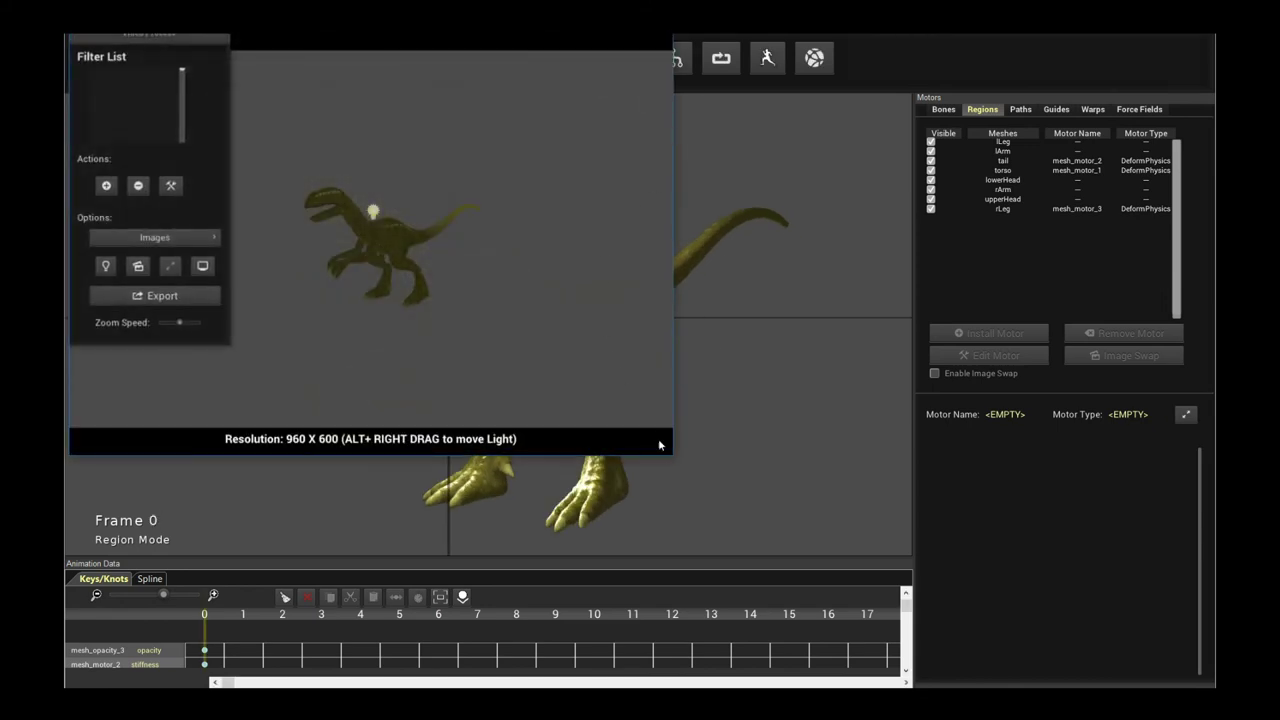
{"action": "left_click_drag", "start_coordinate": [675, 460], "coordinate": [912, 648]}
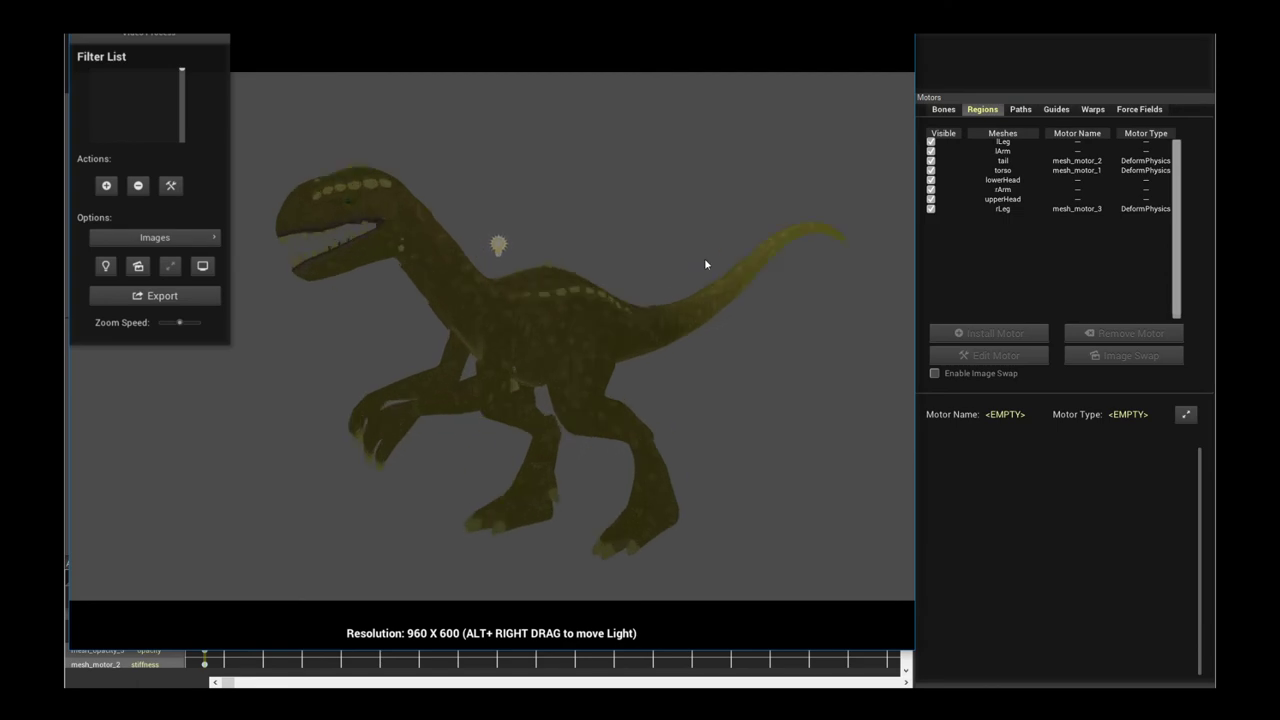
{"action": "left_click", "coordinate": [105, 267]}
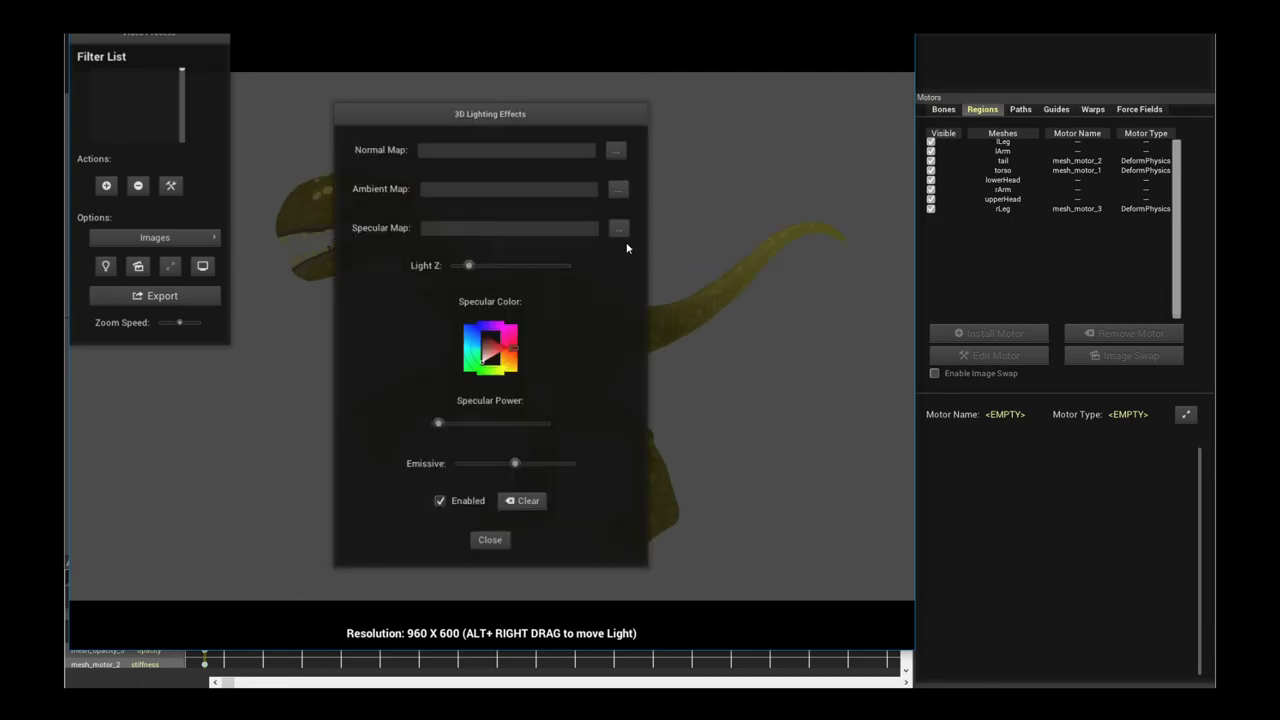
{"action": "left_click", "coordinate": [616, 150]}
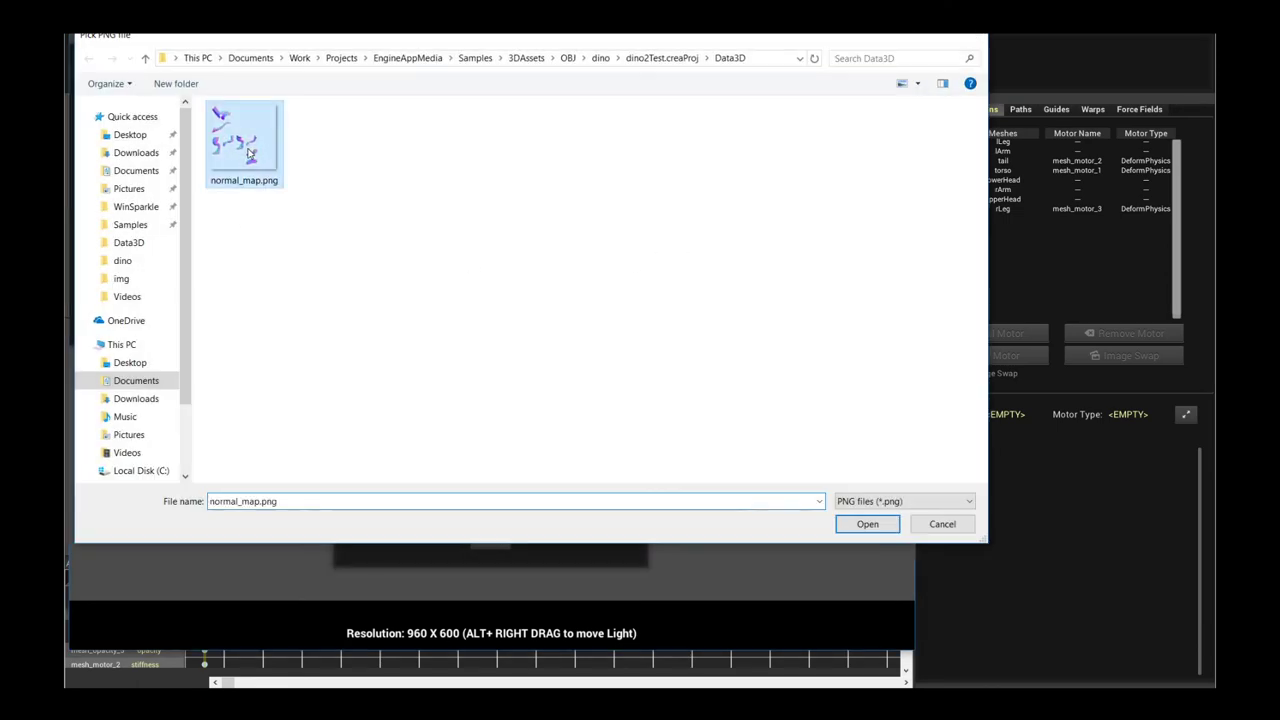
{"action": "double_click", "coordinate": [249, 153]}
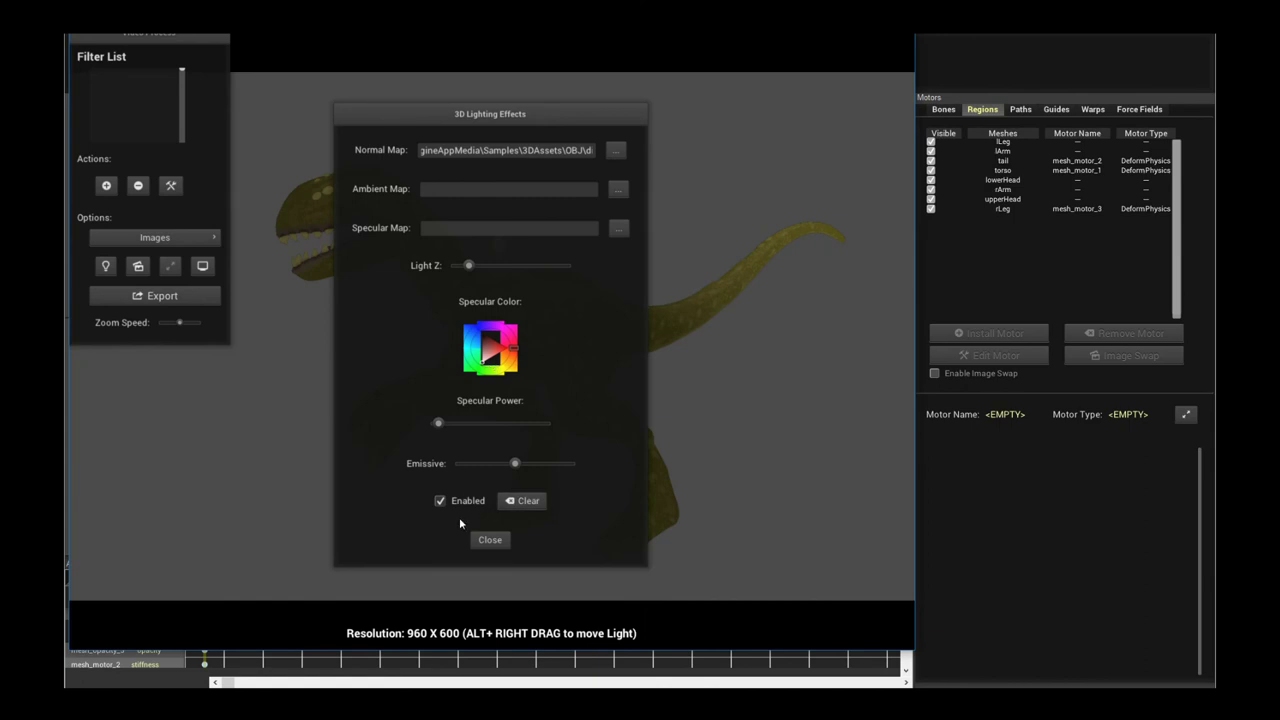
{"action": "left_click", "coordinate": [489, 539]}
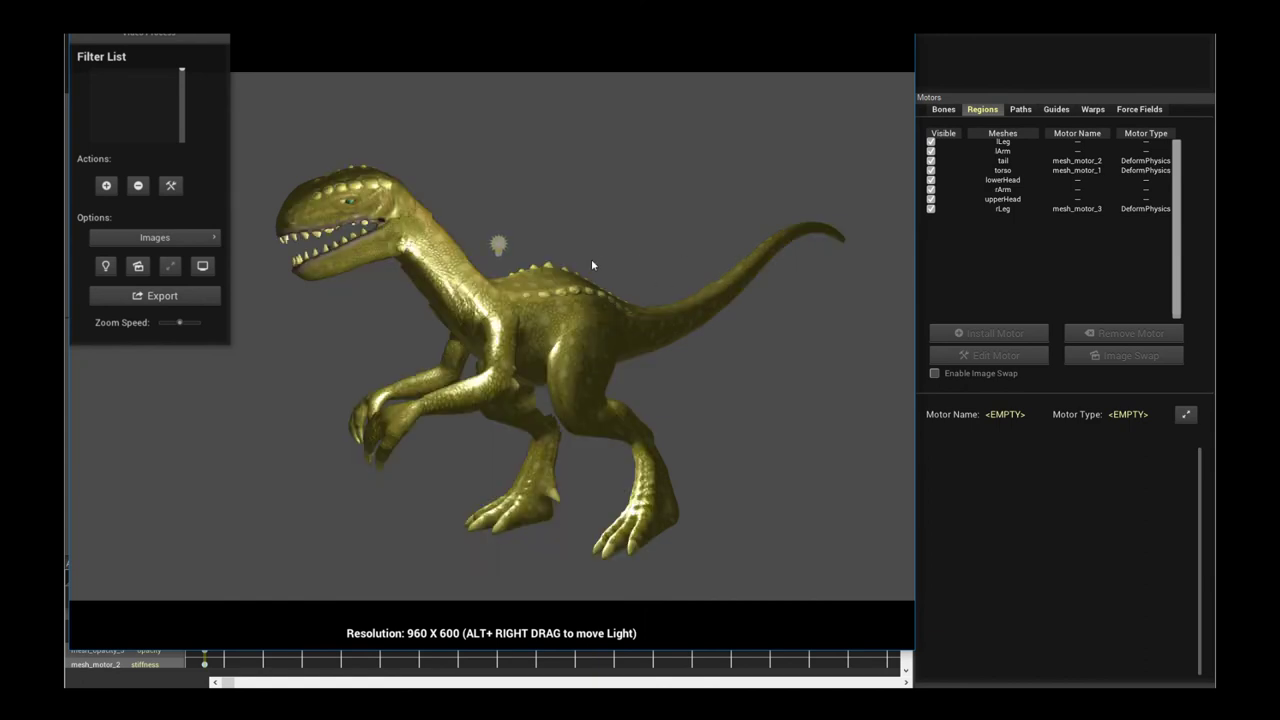
{"action": "left_click_drag", "start_coordinate": [531, 42], "coordinate": [941, 80]}
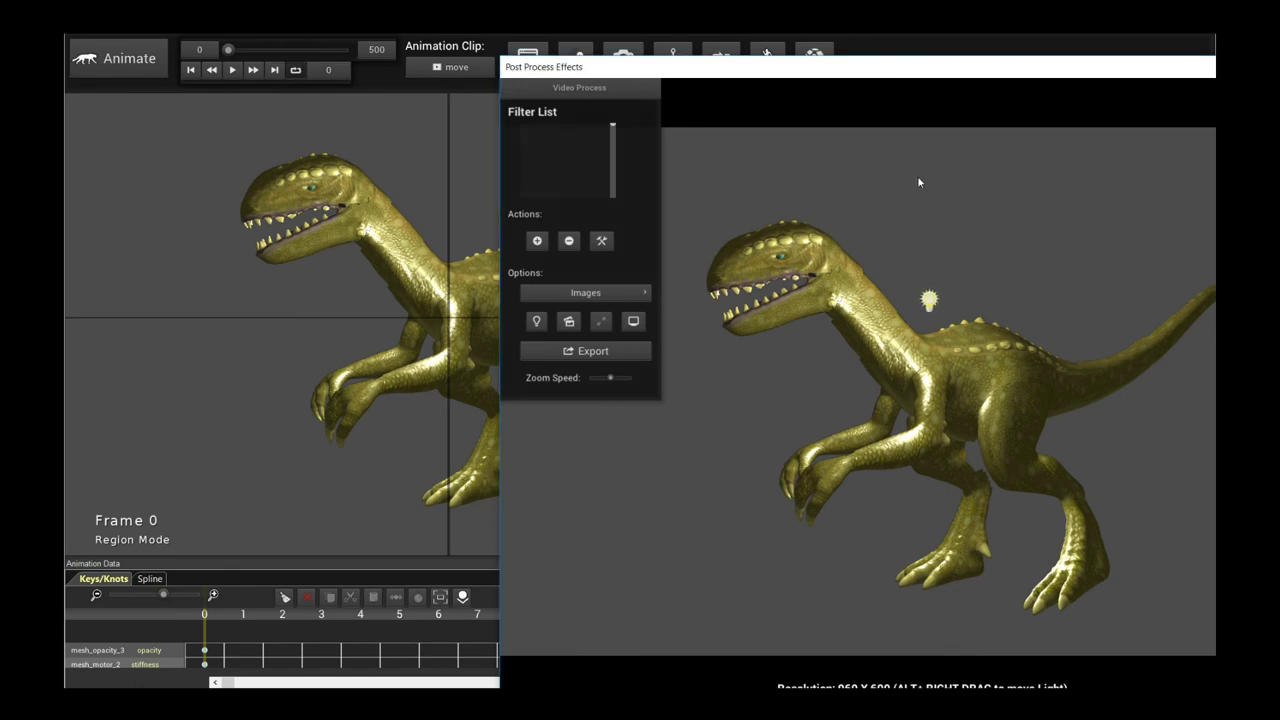
- Play the animation with the Post Process preview moved back over the timeline
{"action": "left_click", "coordinate": [155, 295]}
{"action": "key", "text": "space"}
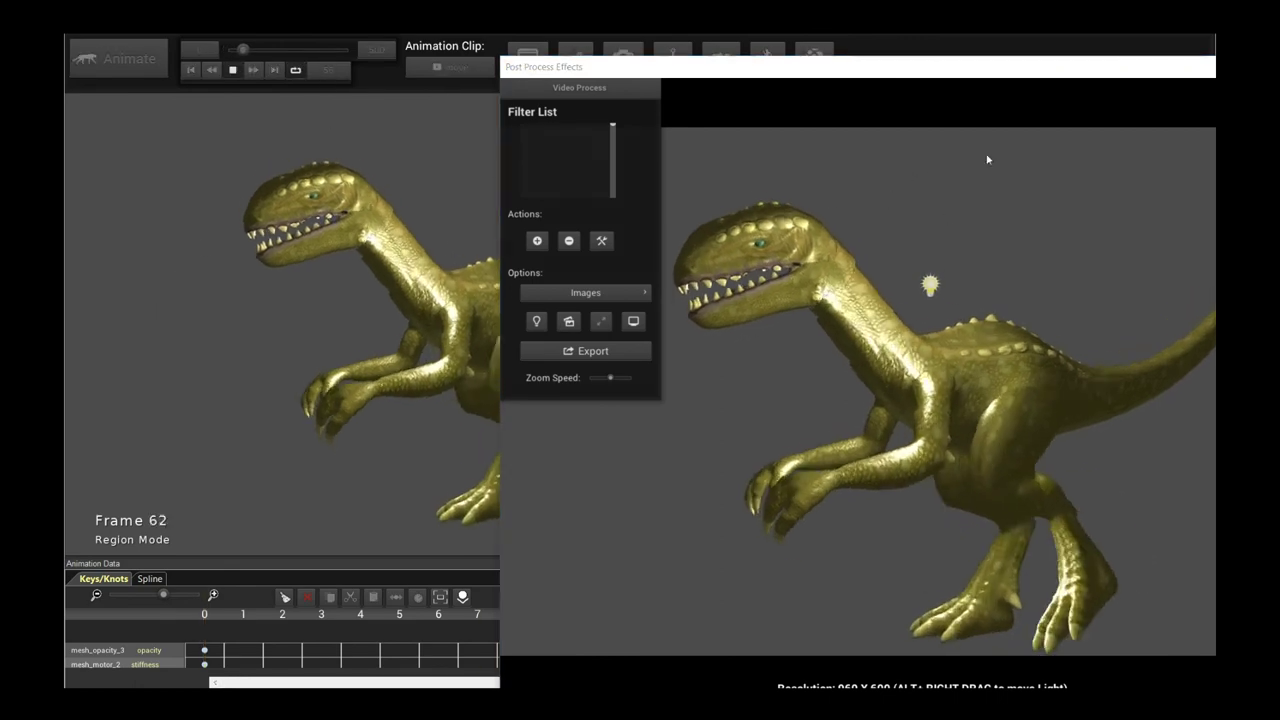
{"action": "left_click_drag", "start_coordinate": [930, 75], "coordinate": [607, 62]}
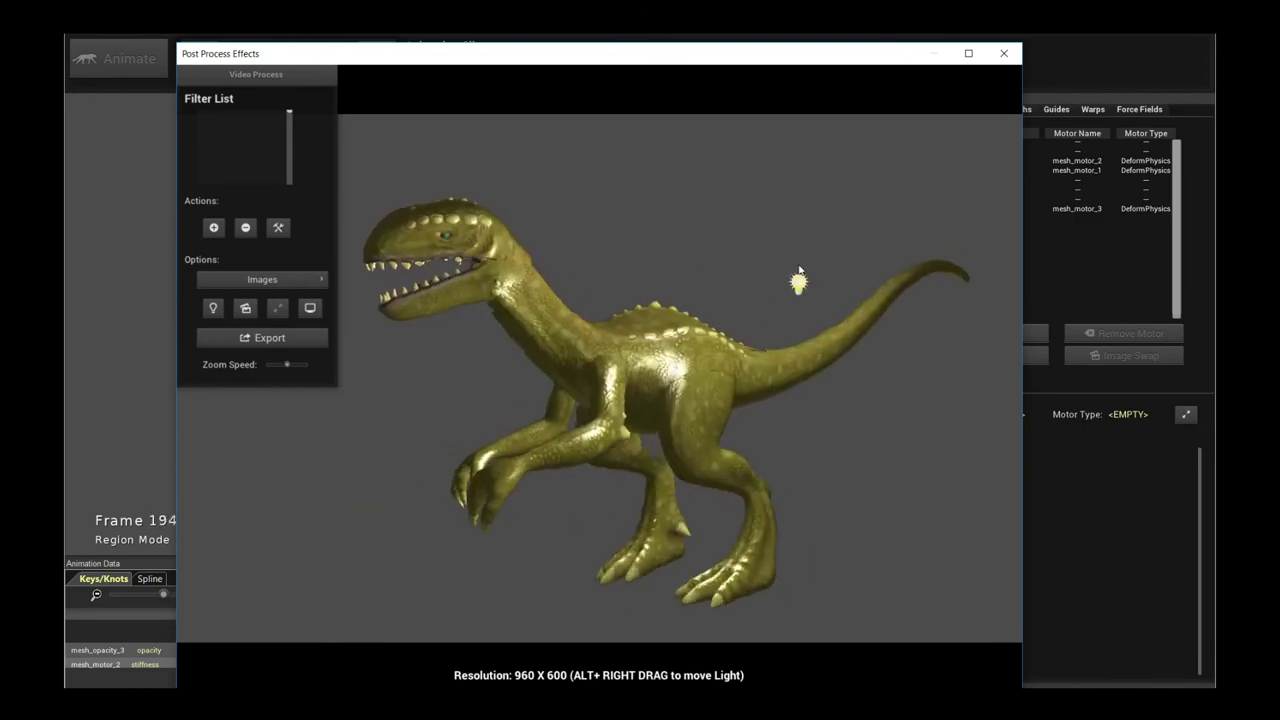
- Reposition the preview light around the dinosaur until it sits above the tail
{"action": "mouse_move", "coordinate": [405, 440]}
{"action": "left_mouse_down"}
{"action": "mouse_move", "coordinate": [740, 275]}
{"action": "mouse_move", "coordinate": [490, 403]}
{"action": "left_mouse_up"}
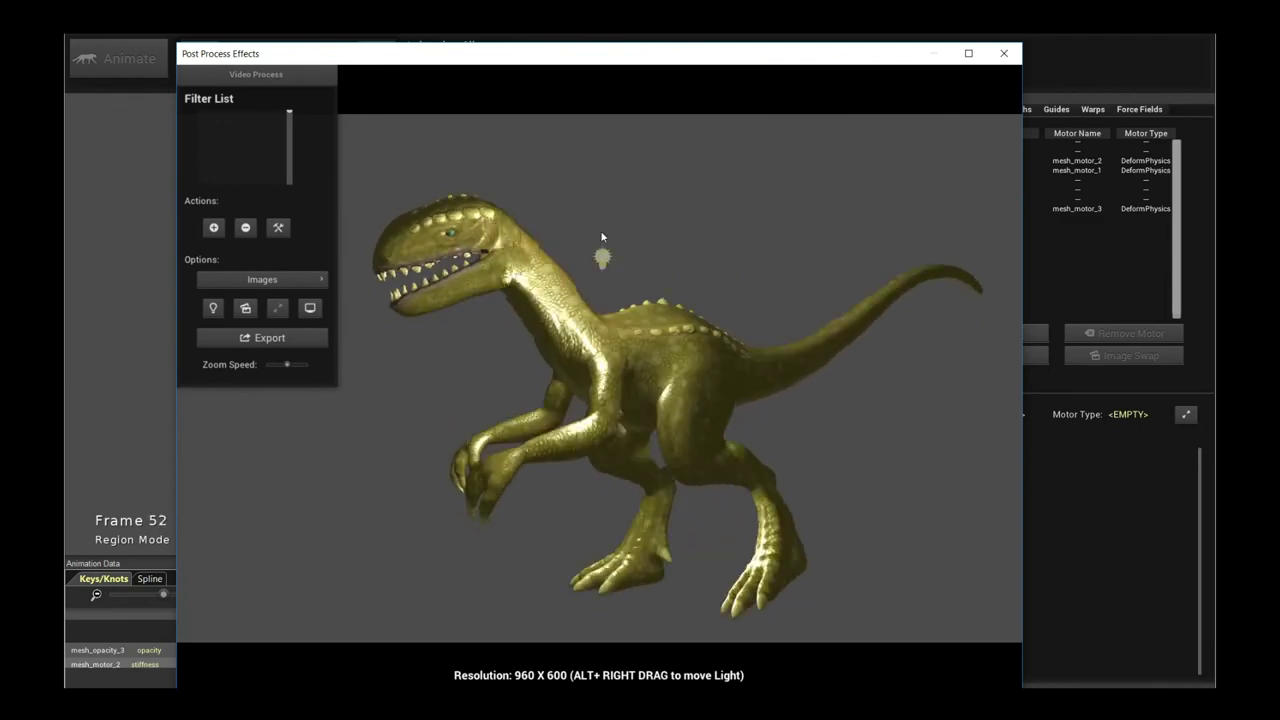
{"action": "mouse_move", "coordinate": [727, 317]}
{"action": "left_mouse_down"}
{"action": "mouse_move", "coordinate": [786, 271]}
{"action": "mouse_move", "coordinate": [489, 422]}
{"action": "mouse_move", "coordinate": [633, 141]}
{"action": "mouse_move", "coordinate": [830, 192]}
{"action": "mouse_move", "coordinate": [405, 445]}
{"action": "left_mouse_up"}
{"action": "left_click_drag", "start_coordinate": [588, 318], "coordinate": [760, 355]}
{"action": "left_click_drag", "start_coordinate": [705, 405], "coordinate": [770, 282]}
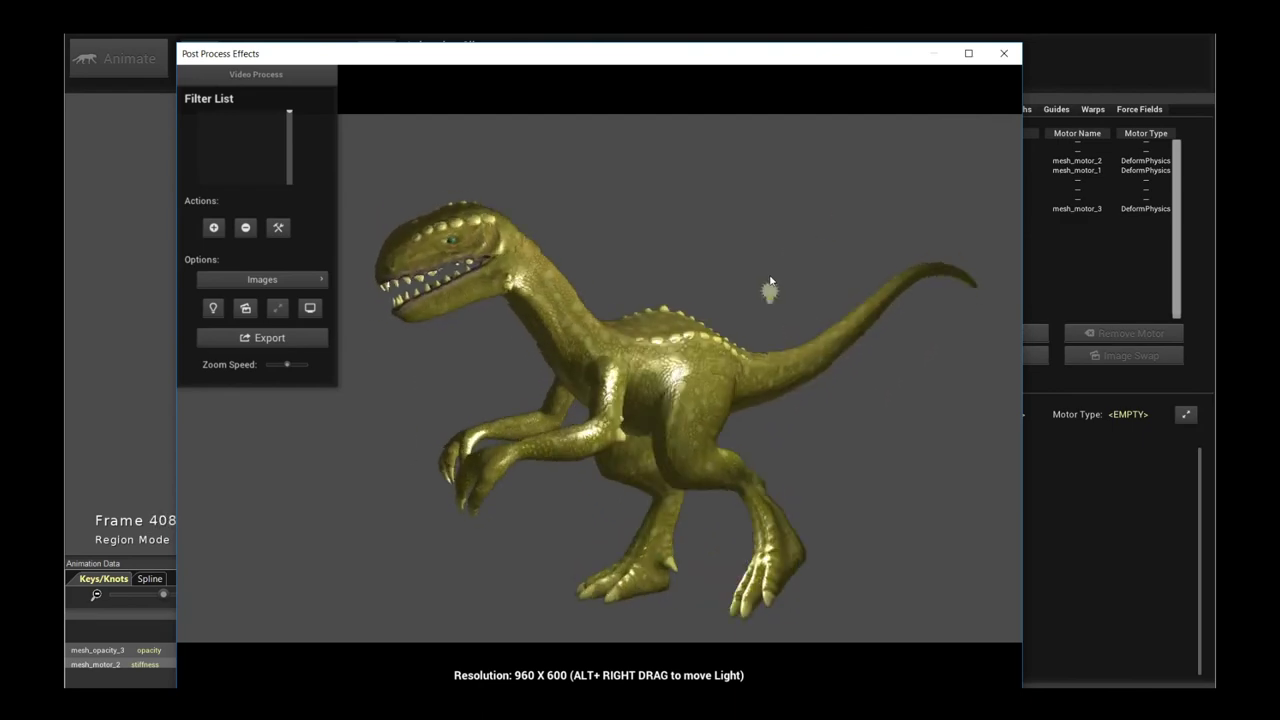
{"action": "mouse_move", "coordinate": [645, 327]}
{"action": "left_mouse_down"}
{"action": "mouse_move", "coordinate": [420, 391]}
{"action": "mouse_move", "coordinate": [734, 263]}
{"action": "mouse_move", "coordinate": [634, 229]}
{"action": "mouse_move", "coordinate": [652, 315]}
{"action": "left_mouse_up"}
{"action": "mouse_move", "coordinate": [764, 298]}
{"action": "left_mouse_down"}
{"action": "mouse_move", "coordinate": [810, 292]}
{"action": "mouse_move", "coordinate": [701, 302]}
{"action": "mouse_move", "coordinate": [798, 289]}
{"action": "mouse_move", "coordinate": [774, 262]}
{"action": "mouse_move", "coordinate": [740, 296]}
{"action": "mouse_move", "coordinate": [764, 312]}
{"action": "mouse_move", "coordinate": [451, 334]}
{"action": "mouse_move", "coordinate": [931, 334]}
{"action": "mouse_move", "coordinate": [863, 340]}
{"action": "mouse_move", "coordinate": [324, 198]}
{"action": "mouse_move", "coordinate": [366, 386]}
{"action": "mouse_move", "coordinate": [668, 262]}
{"action": "mouse_move", "coordinate": [926, 425]}
{"action": "mouse_move", "coordinate": [698, 492]}
{"action": "mouse_move", "coordinate": [751, 325]}
{"action": "mouse_move", "coordinate": [600, 210]}
{"action": "mouse_move", "coordinate": [914, 266]}
{"action": "mouse_move", "coordinate": [737, 208]}
{"action": "mouse_move", "coordinate": [535, 378]}
{"action": "mouse_move", "coordinate": [805, 243]}
{"action": "mouse_move", "coordinate": [855, 440]}
{"action": "mouse_move", "coordinate": [685, 239]}
{"action": "mouse_move", "coordinate": [505, 364]}
{"action": "mouse_move", "coordinate": [720, 274]}
{"action": "mouse_move", "coordinate": [829, 331]}
{"action": "mouse_move", "coordinate": [586, 258]}
{"action": "mouse_move", "coordinate": [654, 251]}
{"action": "mouse_move", "coordinate": [514, 191]}
{"action": "mouse_move", "coordinate": [375, 405]}
{"action": "mouse_move", "coordinate": [727, 296]}
{"action": "mouse_move", "coordinate": [678, 296]}
{"action": "mouse_move", "coordinate": [451, 419]}
{"action": "mouse_move", "coordinate": [643, 378]}
{"action": "mouse_move", "coordinate": [803, 503]}
{"action": "mouse_move", "coordinate": [585, 409]}
{"action": "mouse_move", "coordinate": [777, 222]}
{"action": "mouse_move", "coordinate": [906, 314]}
{"action": "mouse_move", "coordinate": [950, 485]}
{"action": "mouse_move", "coordinate": [866, 214]}
{"action": "mouse_move", "coordinate": [489, 212]}
{"action": "mouse_move", "coordinate": [583, 300]}
{"action": "mouse_move", "coordinate": [775, 255]}
{"action": "mouse_move", "coordinate": [894, 465]}
{"action": "mouse_move", "coordinate": [429, 518]}
{"action": "mouse_move", "coordinate": [751, 249]}
{"action": "mouse_move", "coordinate": [669, 274]}
{"action": "mouse_move", "coordinate": [855, 383]}
{"action": "mouse_move", "coordinate": [886, 236]}
{"action": "mouse_move", "coordinate": [640, 258]}
{"action": "mouse_move", "coordinate": [606, 305]}
{"action": "mouse_move", "coordinate": [719, 280]}
{"action": "mouse_move", "coordinate": [700, 266]}
{"action": "mouse_move", "coordinate": [426, 446]}
{"action": "mouse_move", "coordinate": [590, 295]}
{"action": "mouse_move", "coordinate": [567, 240]}
{"action": "mouse_move", "coordinate": [574, 224]}
{"action": "mouse_move", "coordinate": [467, 365]}
{"action": "left_mouse_up"}
{"action": "left_click_drag", "start_coordinate": [397, 462], "coordinate": [823, 524]}
{"action": "mouse_move", "coordinate": [515, 505]}
{"action": "left_mouse_down"}
{"action": "mouse_move", "coordinate": [809, 286]}
{"action": "mouse_move", "coordinate": [630, 290]}
{"action": "left_mouse_up"}
{"action": "left_click_drag", "start_coordinate": [519, 346], "coordinate": [551, 382]}
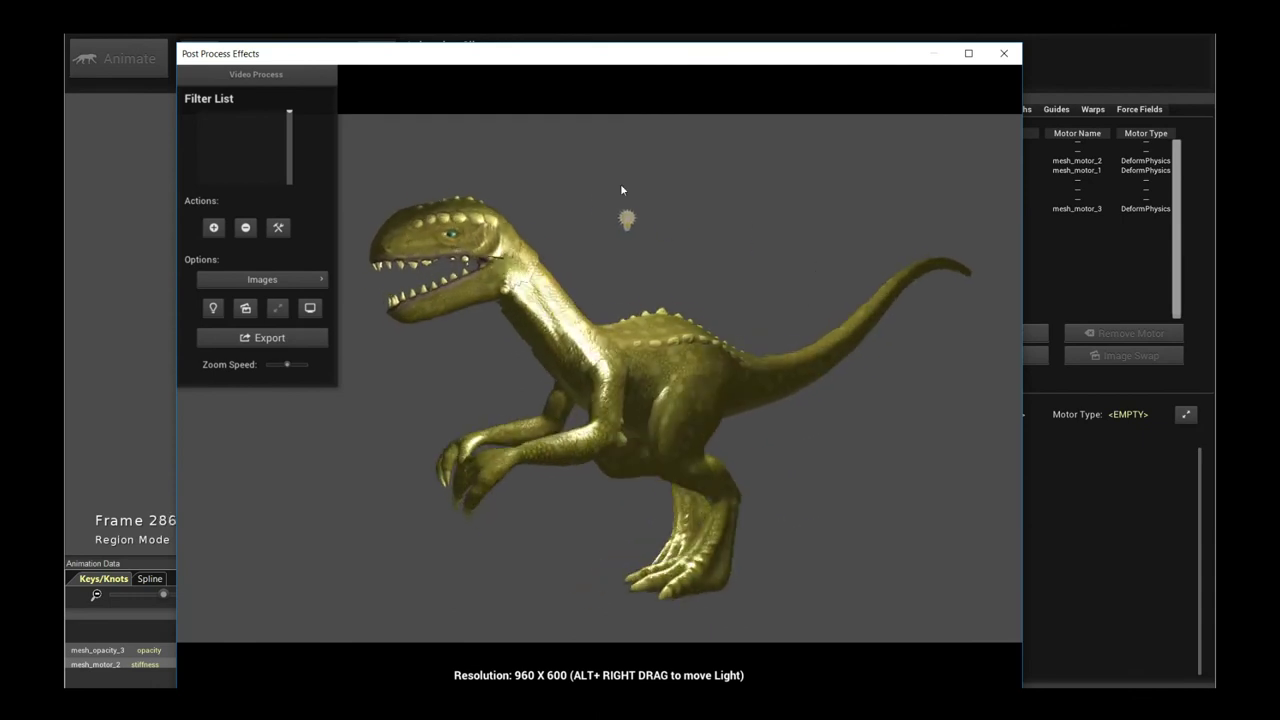
{"action": "left_click_drag", "start_coordinate": [441, 364], "coordinate": [400, 395]}
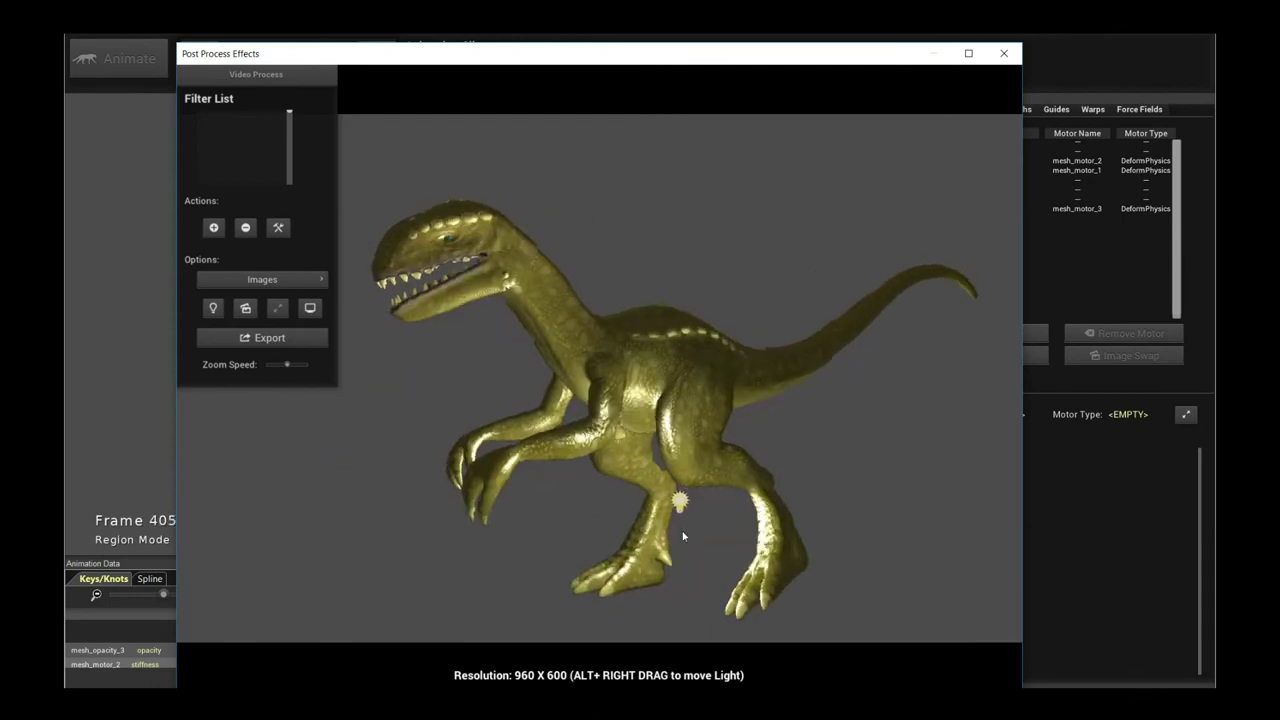